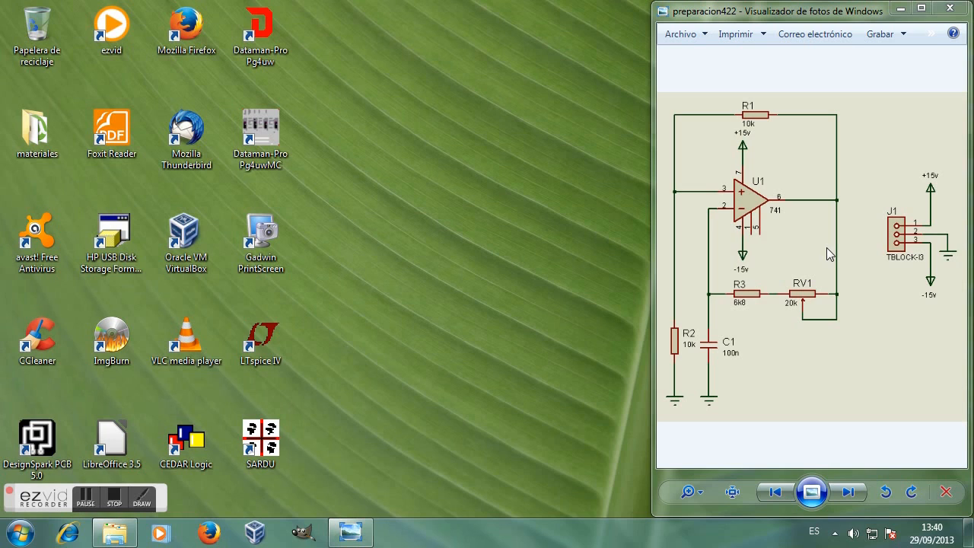
Step: Launch DesignSpark PCB 5.0 from its desktop icon
{"action": "double_click", "coordinate": [47, 446]}
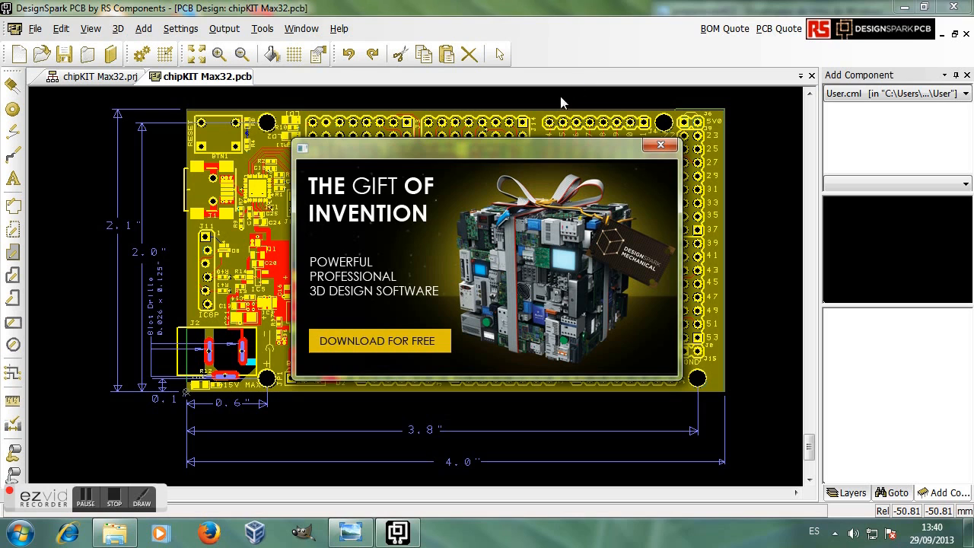
Step: Dismiss the promotional popup and check the library list, keeping User.cml selected
{"action": "left_click", "coordinate": [661, 145]}
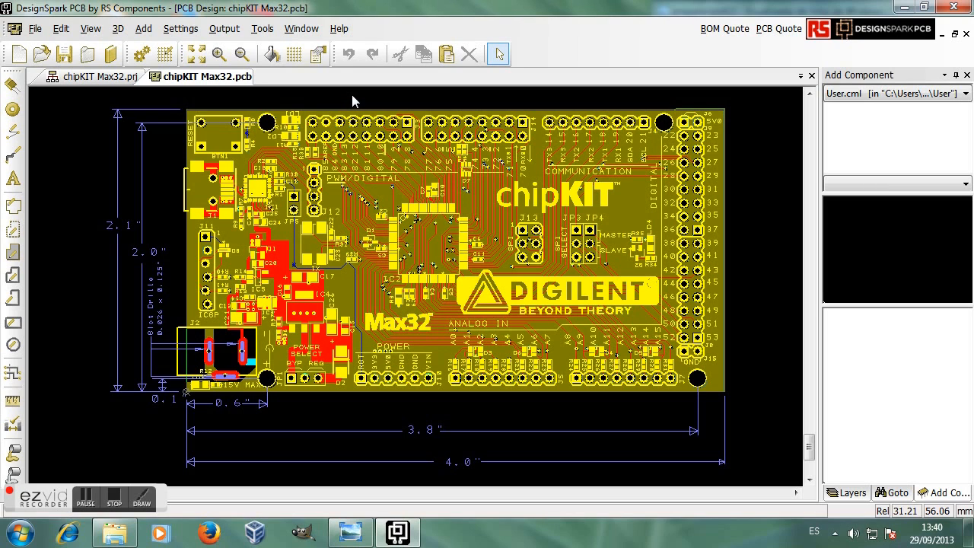
{"action": "left_click", "coordinate": [965, 94]}
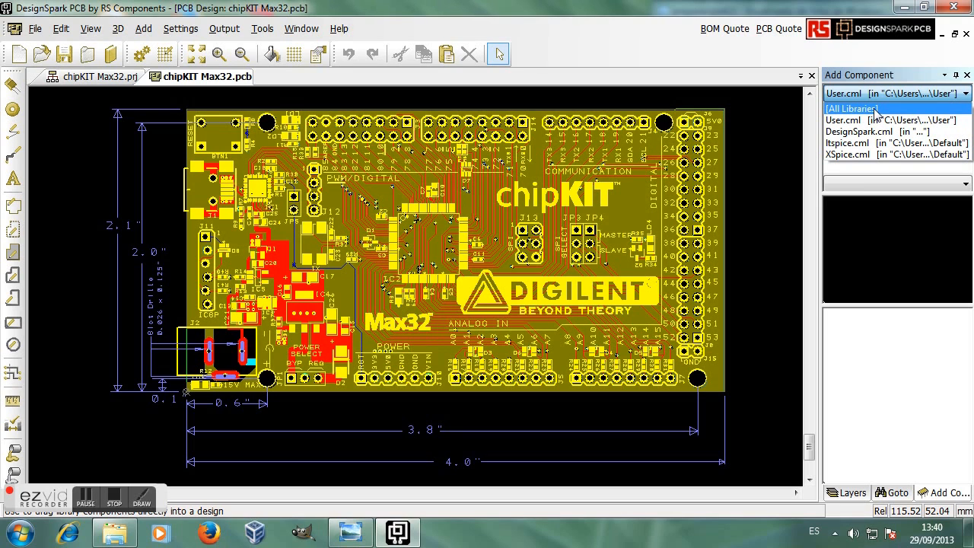
{"action": "left_click", "coordinate": [868, 57]}
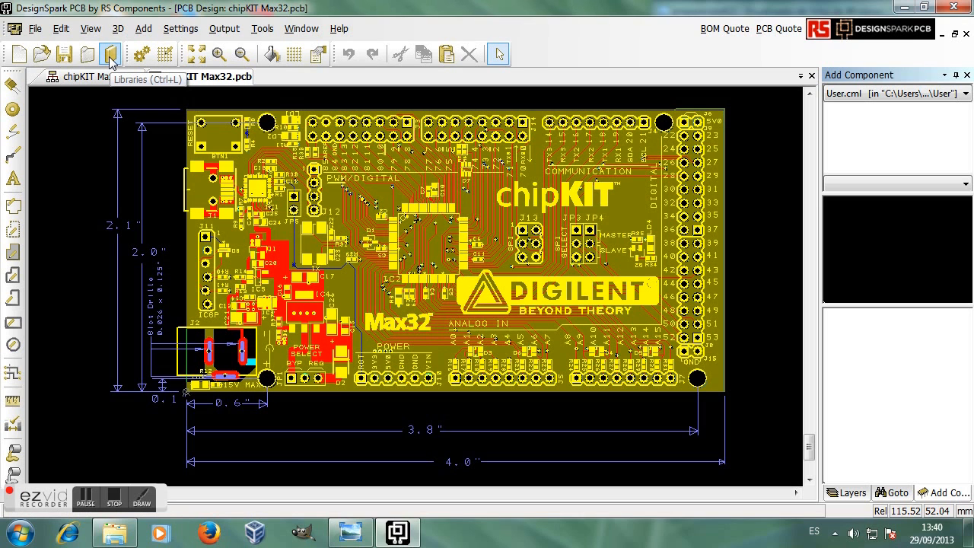
Step: In the Library Manager folders, enable the Library and Picaxe folders
{"action": "left_click", "coordinate": [111, 57]}
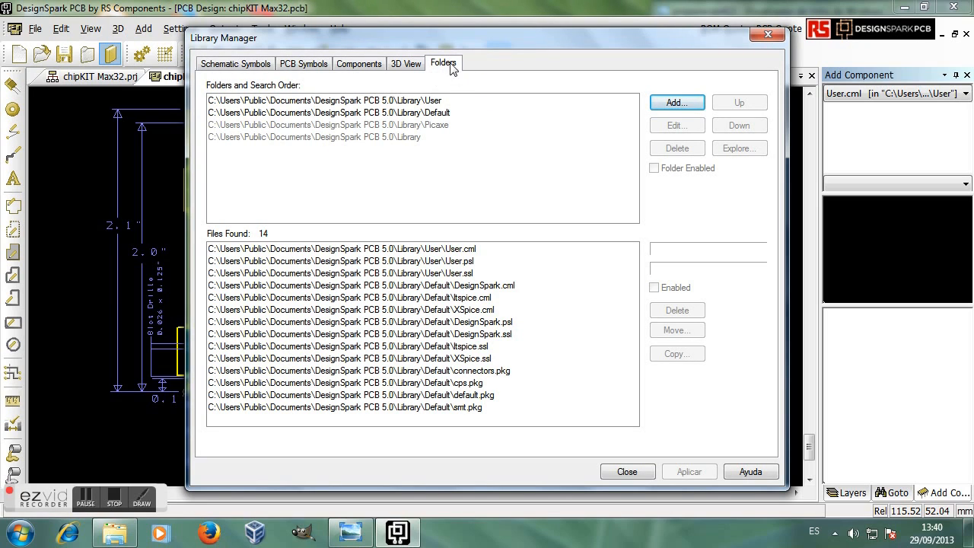
{"action": "left_click", "coordinate": [399, 140]}
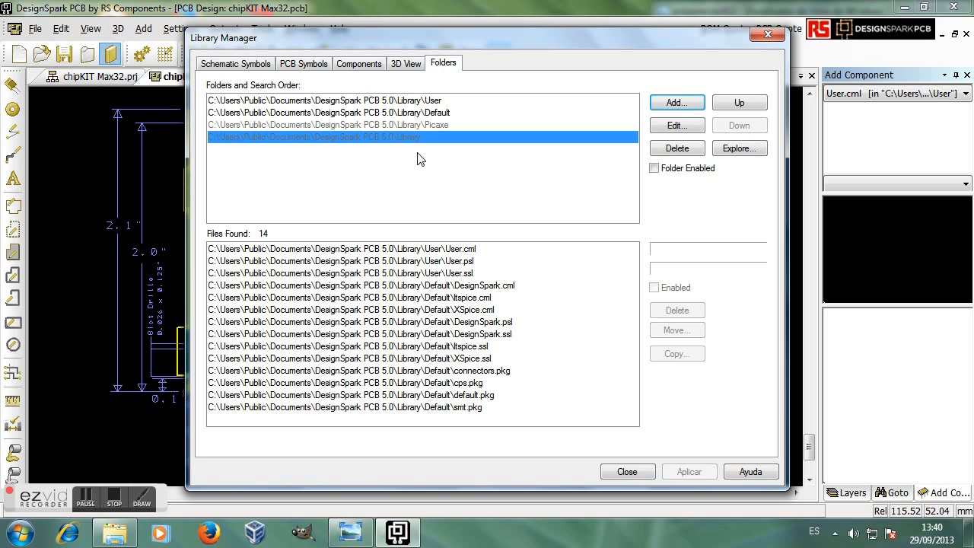
{"action": "left_click", "coordinate": [653, 169]}
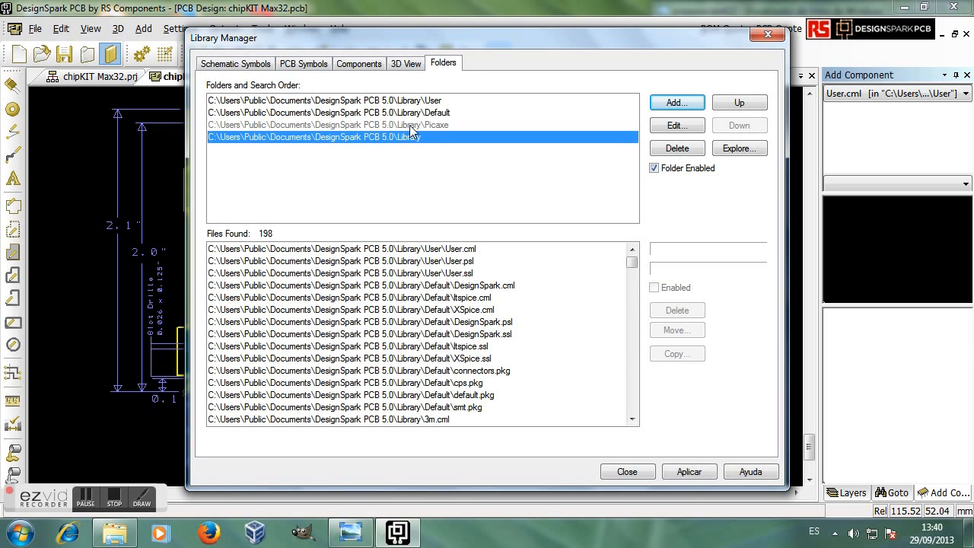
{"action": "left_click", "coordinate": [410, 124]}
{"action": "left_click", "coordinate": [654, 169]}
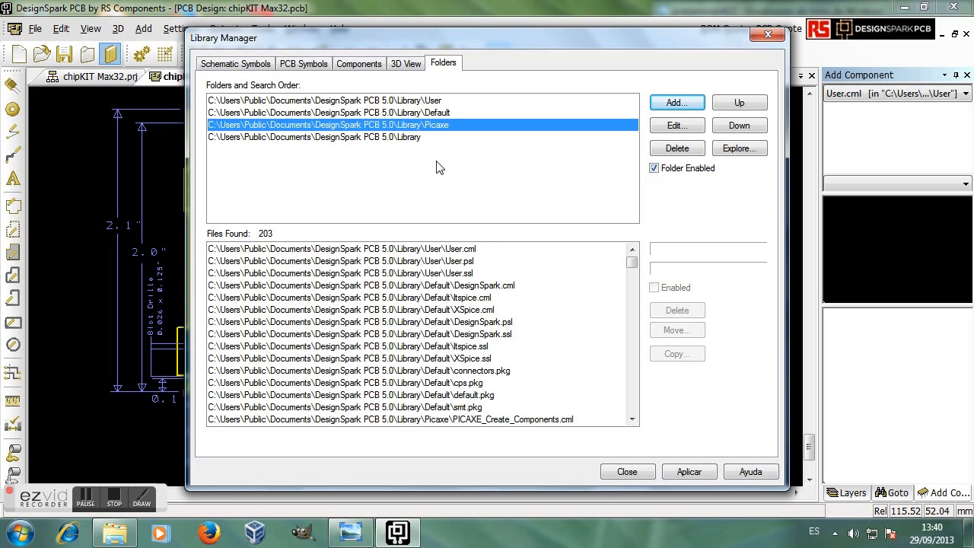
Step: Move the Library folder to the top of the search order and apply
{"action": "left_click", "coordinate": [392, 139]}
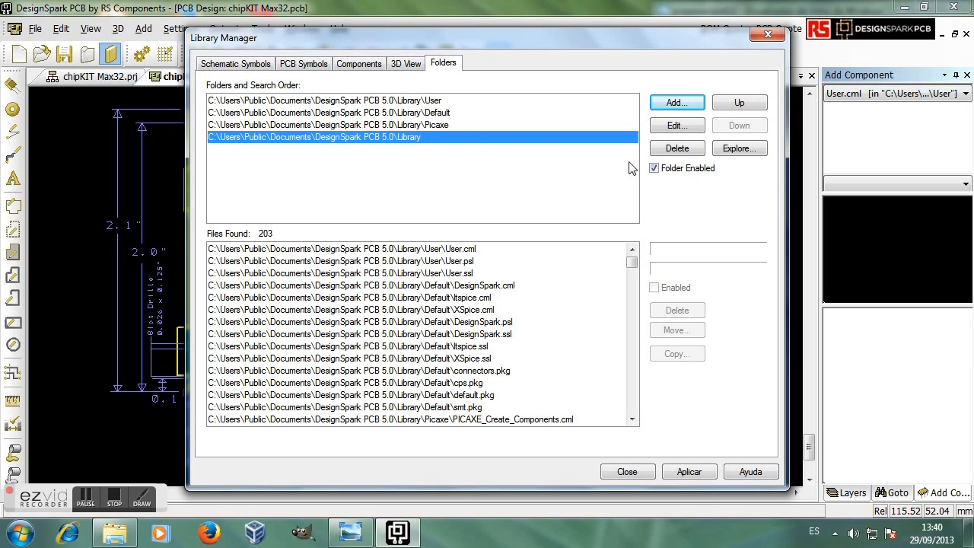
{"action": "left_click", "coordinate": [737, 103]}
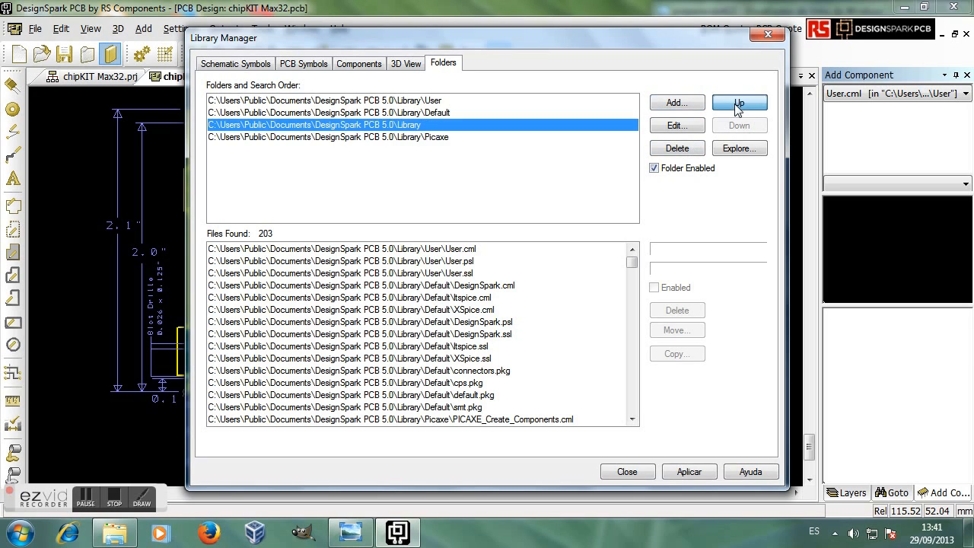
{"action": "left_click", "coordinate": [738, 104]}
{"action": "left_click", "coordinate": [738, 104]}
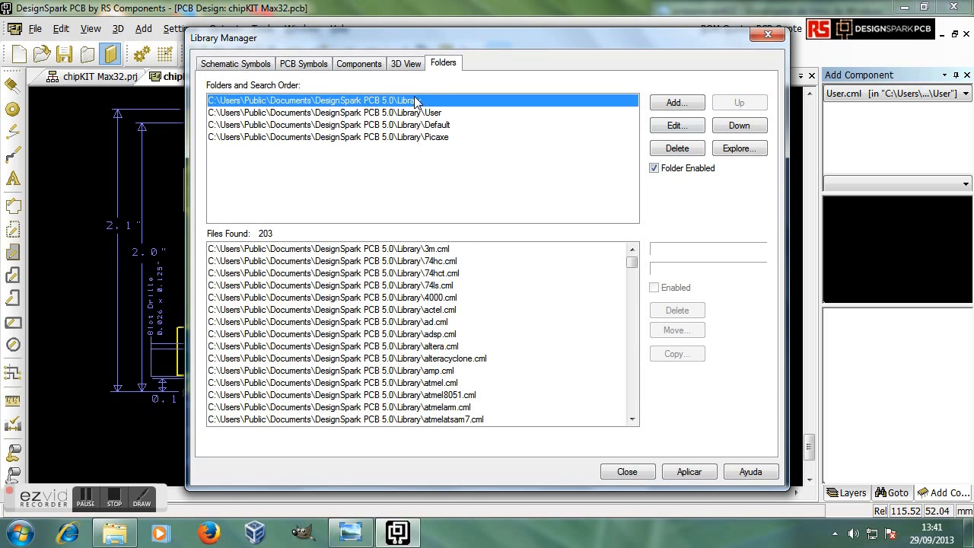
{"action": "mouse_move", "coordinate": [636, 263]}
{"action": "left_mouse_down"}
{"action": "mouse_move", "coordinate": [634, 339]}
{"action": "mouse_move", "coordinate": [631, 263]}
{"action": "left_mouse_up"}
{"action": "left_click", "coordinate": [688, 472]}
Step: Close the Library Manager and confirm libraries like 3m.cml and 74hc.cml now appear
{"action": "left_click", "coordinate": [627, 472]}
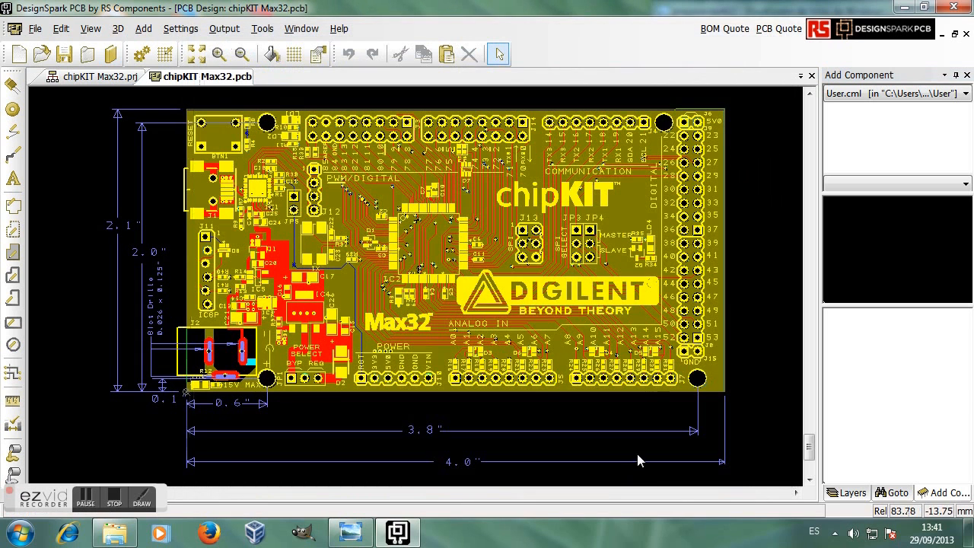
{"action": "left_click", "coordinate": [966, 93]}
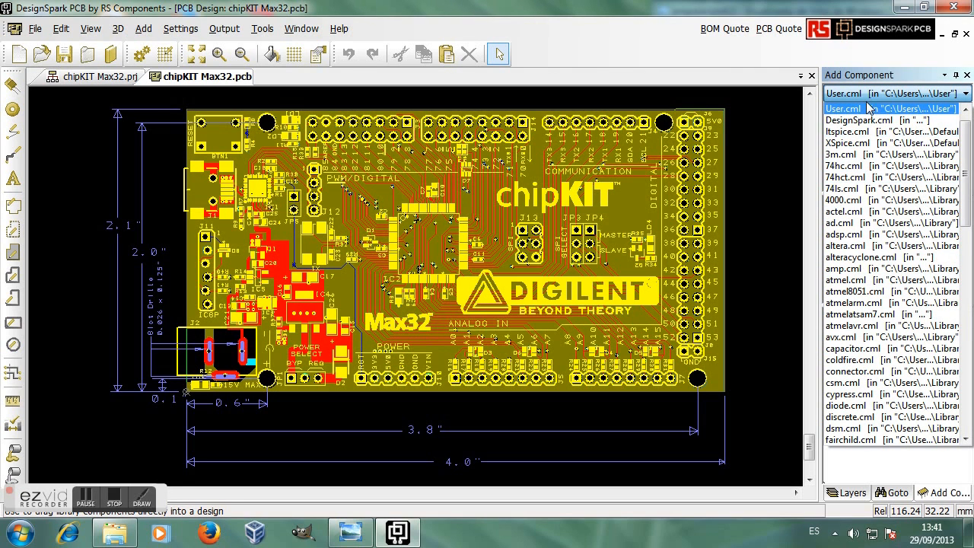
{"action": "left_click", "coordinate": [901, 79]}
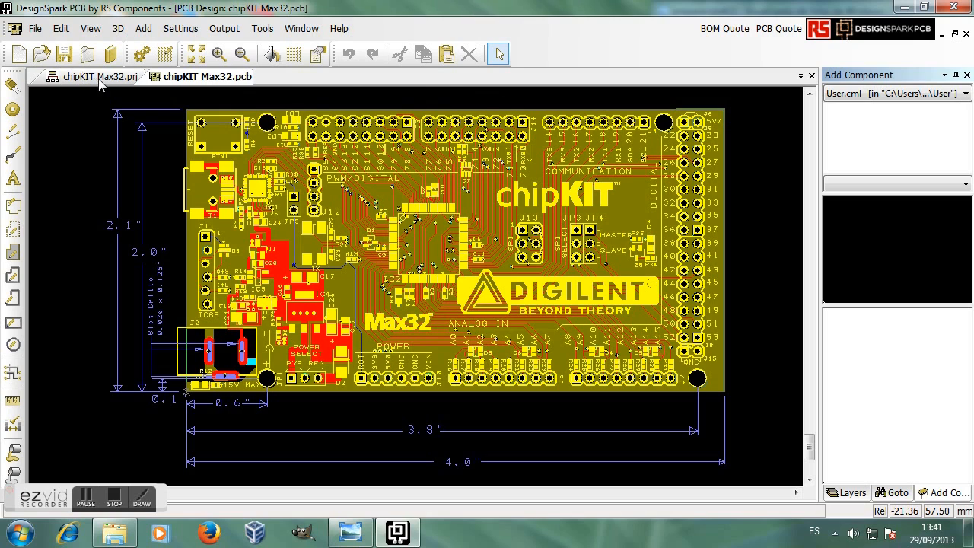
{"action": "left_click", "coordinate": [35, 30]}
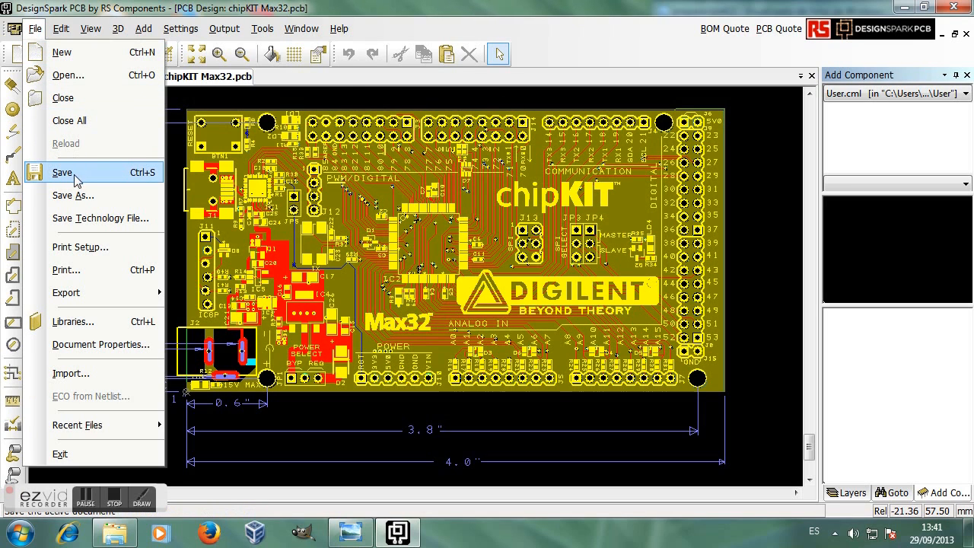
Step: Close all designs and create a new schematic, Design1, using default.stf
{"action": "left_click", "coordinate": [80, 121]}
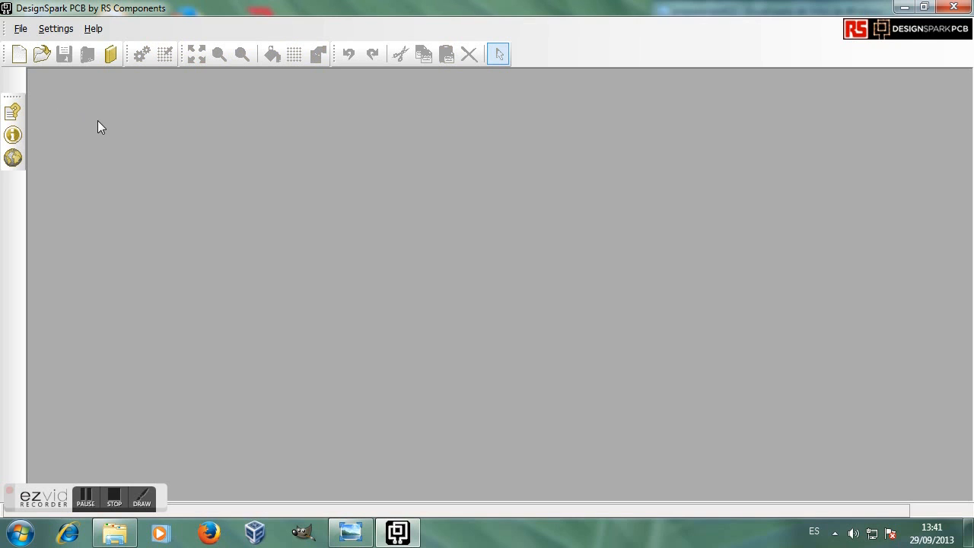
{"action": "left_click", "coordinate": [18, 30]}
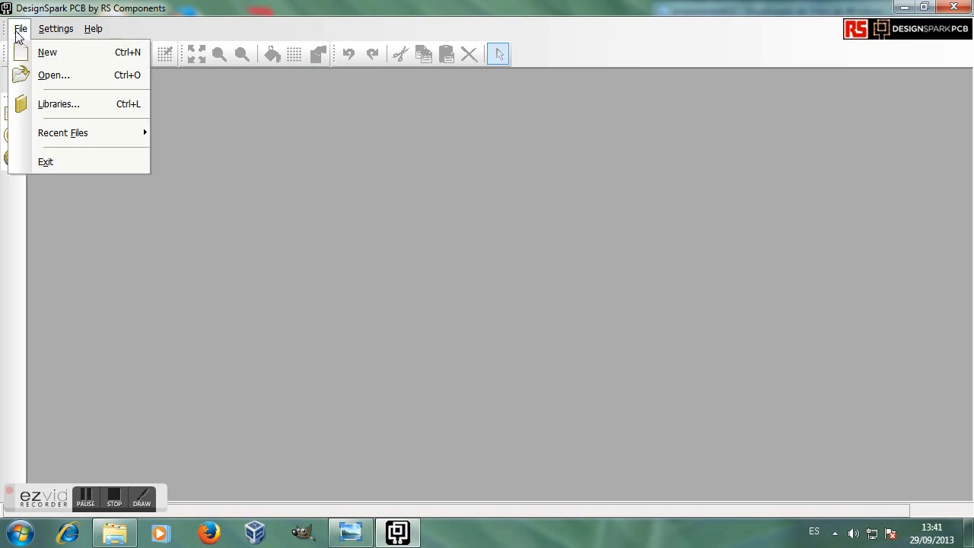
{"action": "left_click", "coordinate": [48, 53]}
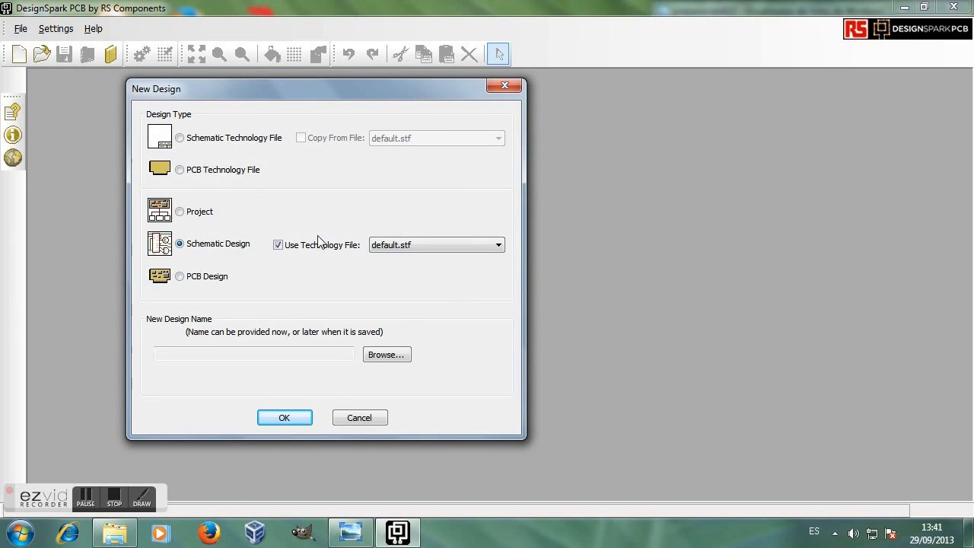
{"action": "left_click_drag", "start_coordinate": [283, 94], "coordinate": [444, 107]}
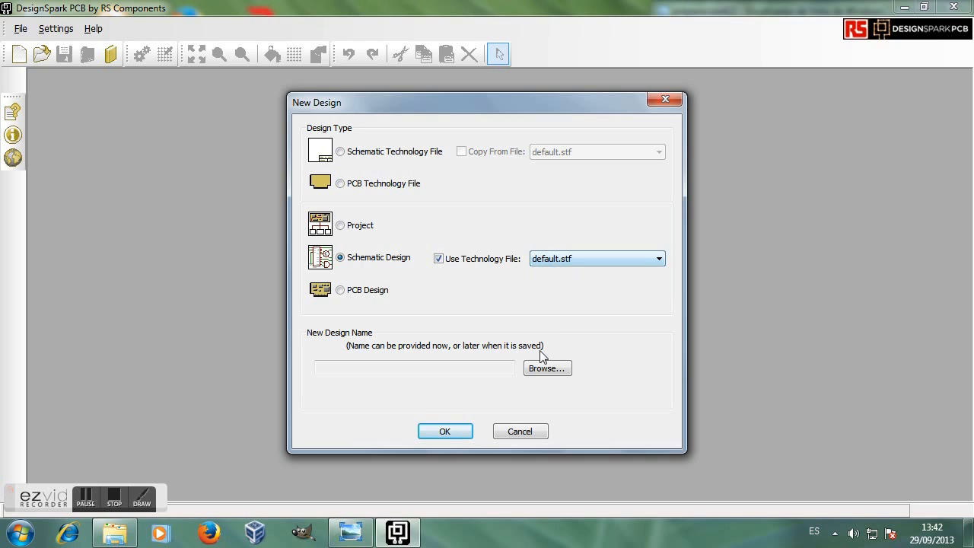
{"action": "left_click", "coordinate": [446, 431]}
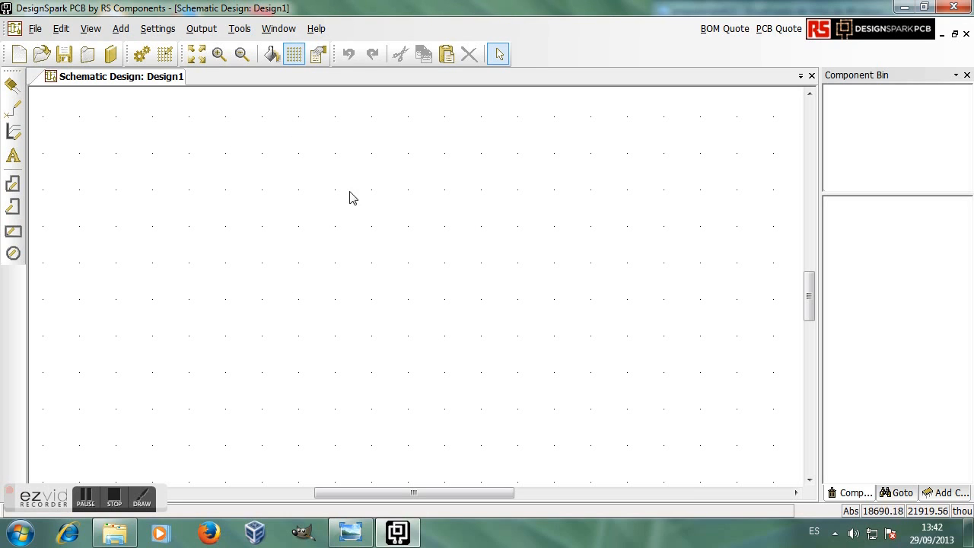
Step: Toggle the grid off and on, then switch the component browser to discrete.cml
{"action": "left_click", "coordinate": [294, 55]}
{"action": "left_click", "coordinate": [294, 55]}
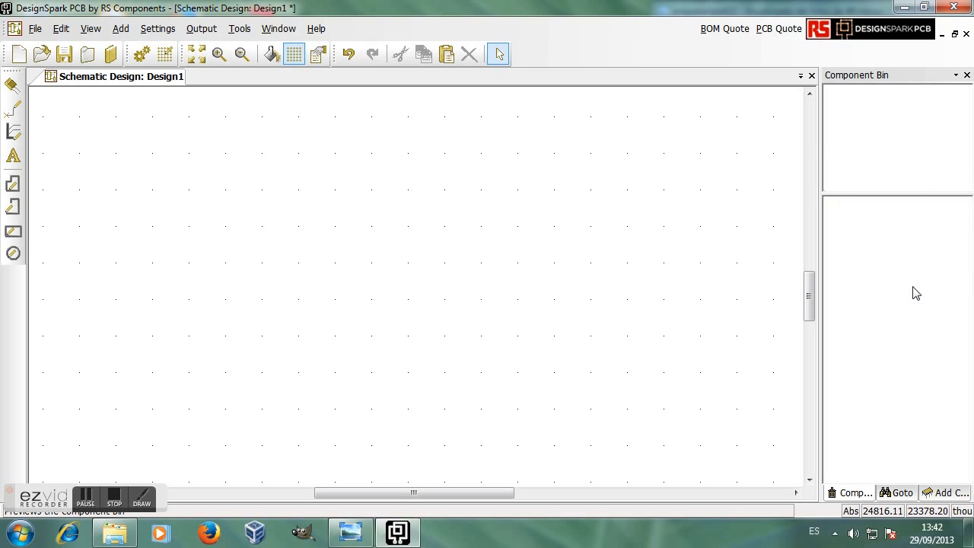
{"action": "left_click", "coordinate": [948, 494]}
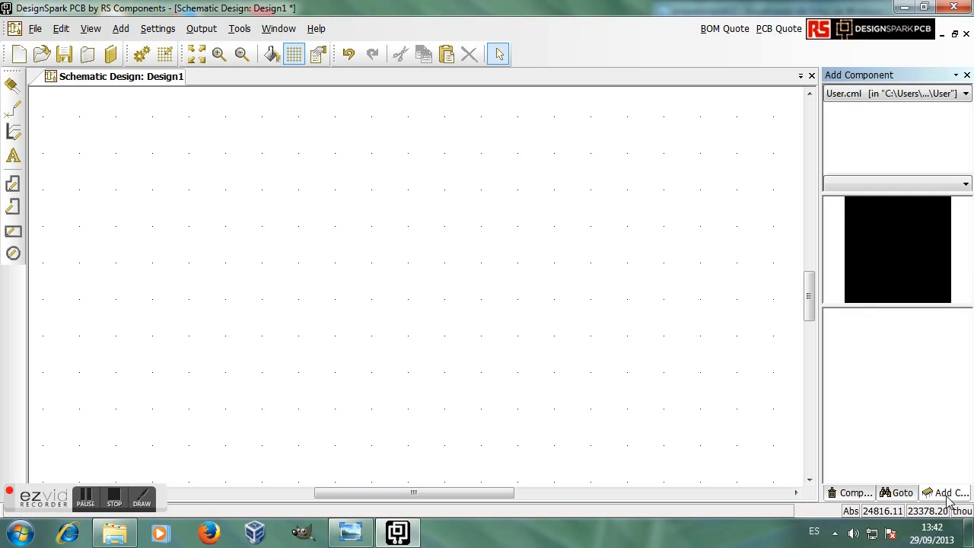
{"action": "left_click", "coordinate": [966, 93]}
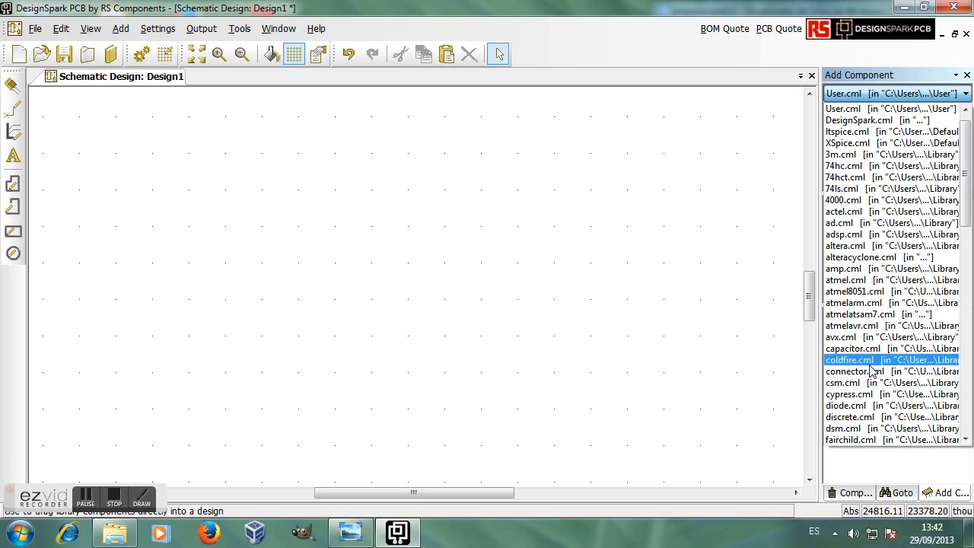
{"action": "left_click", "coordinate": [861, 420]}
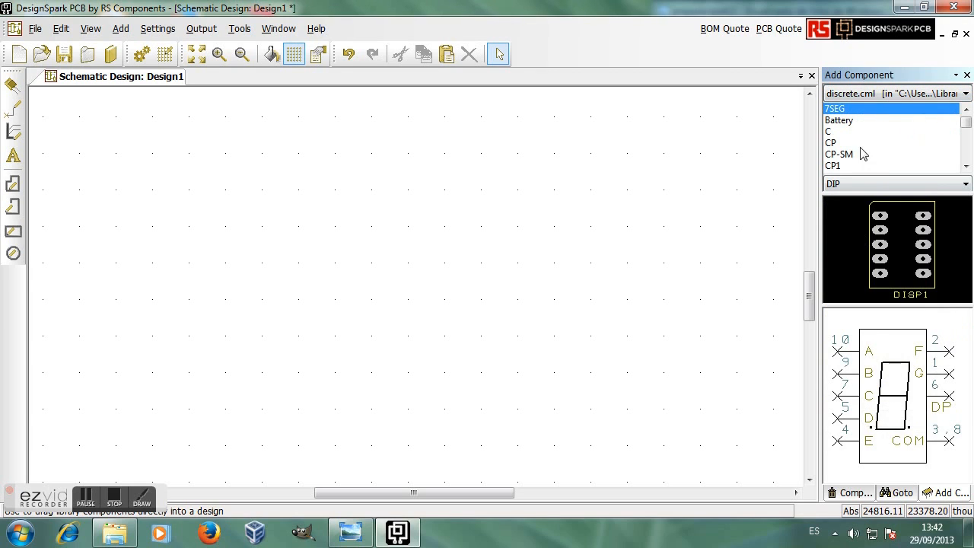
Step: Preview C, Battery, R and R-SM, ending on resistor R
{"action": "left_click", "coordinate": [830, 132]}
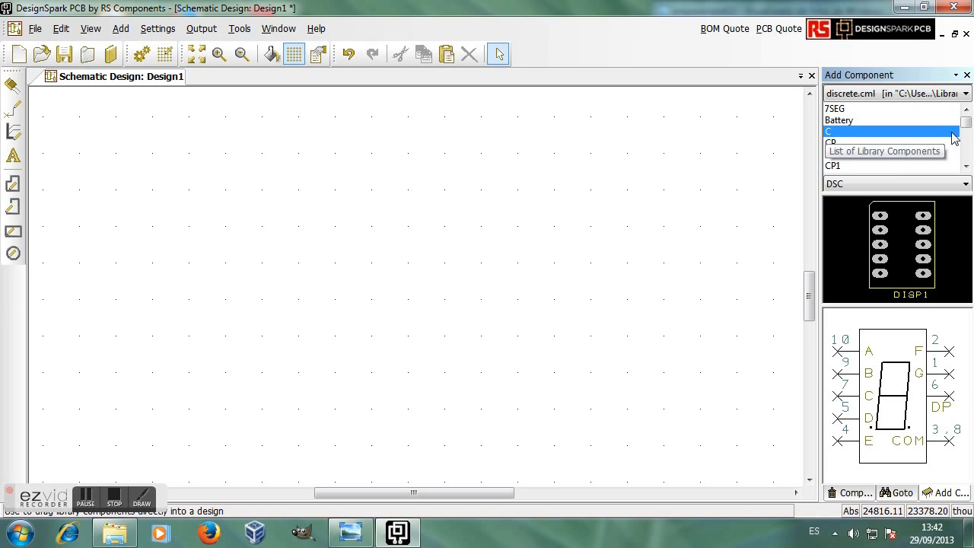
{"action": "left_click", "coordinate": [859, 122]}
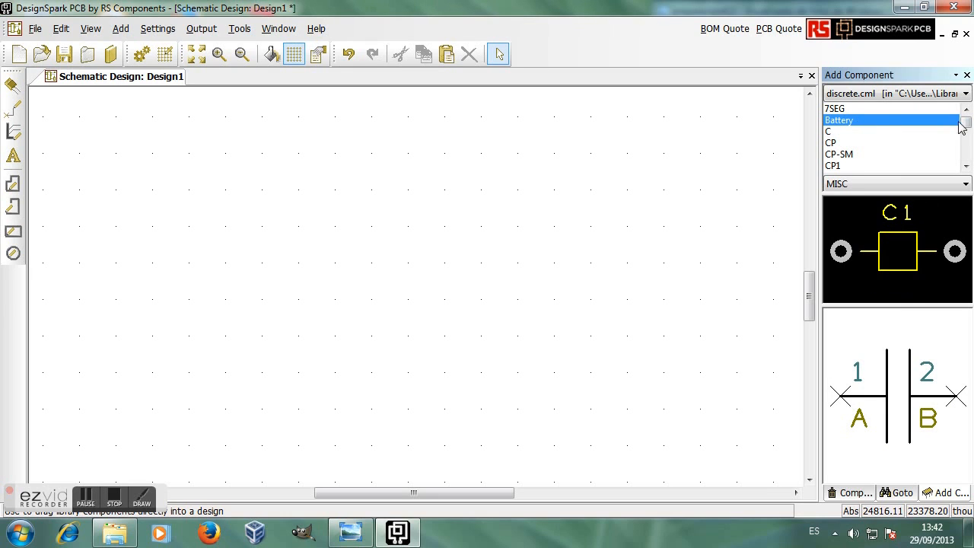
{"action": "left_click_drag", "start_coordinate": [967, 122], "coordinate": [967, 137]}
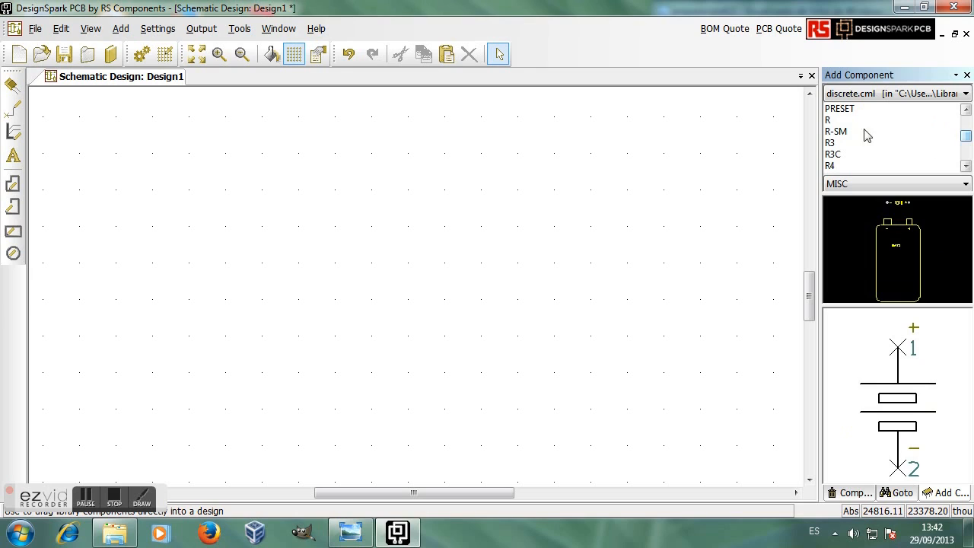
{"action": "left_click", "coordinate": [834, 120]}
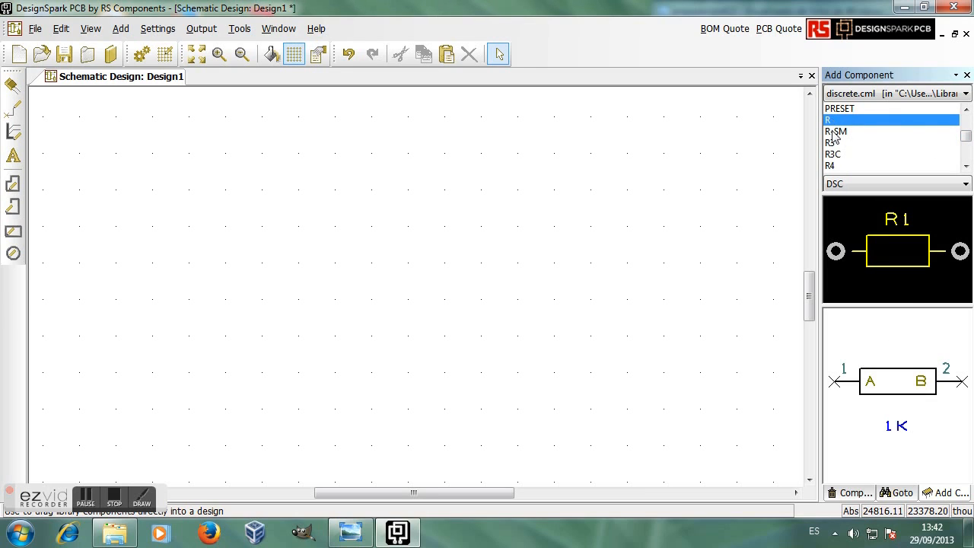
{"action": "left_click", "coordinate": [838, 132]}
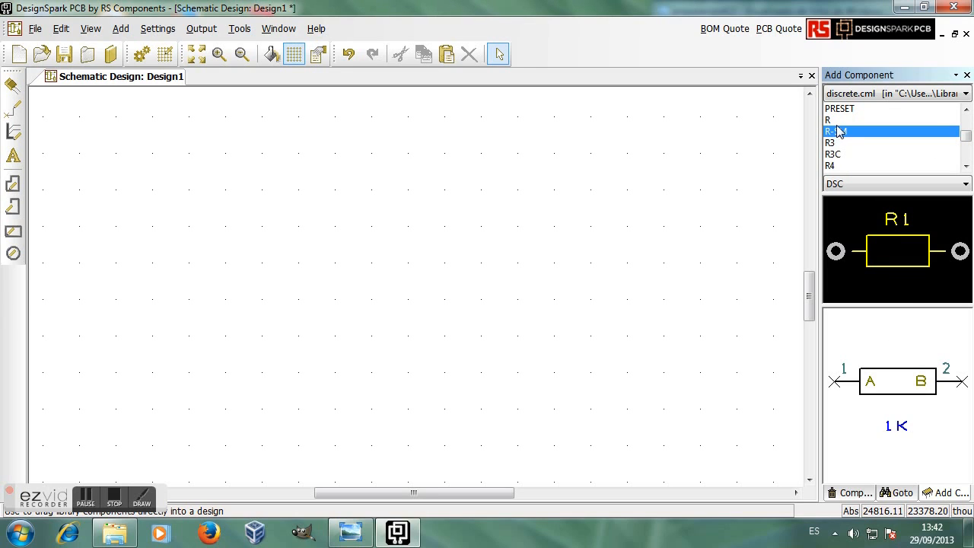
{"action": "left_click", "coordinate": [835, 120]}
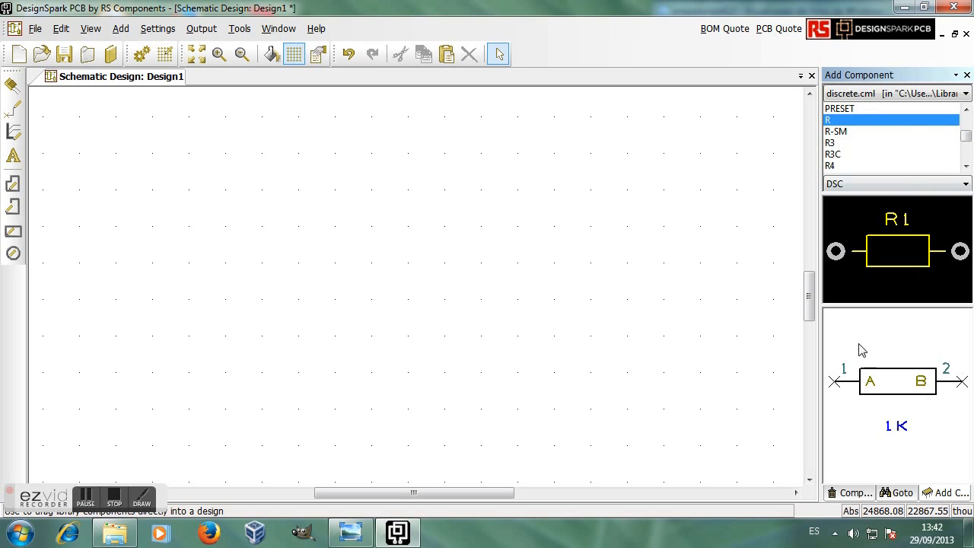
Step: Toggle the Add Component panel off and back on with F9
{"action": "left_click", "coordinate": [89, 35]}
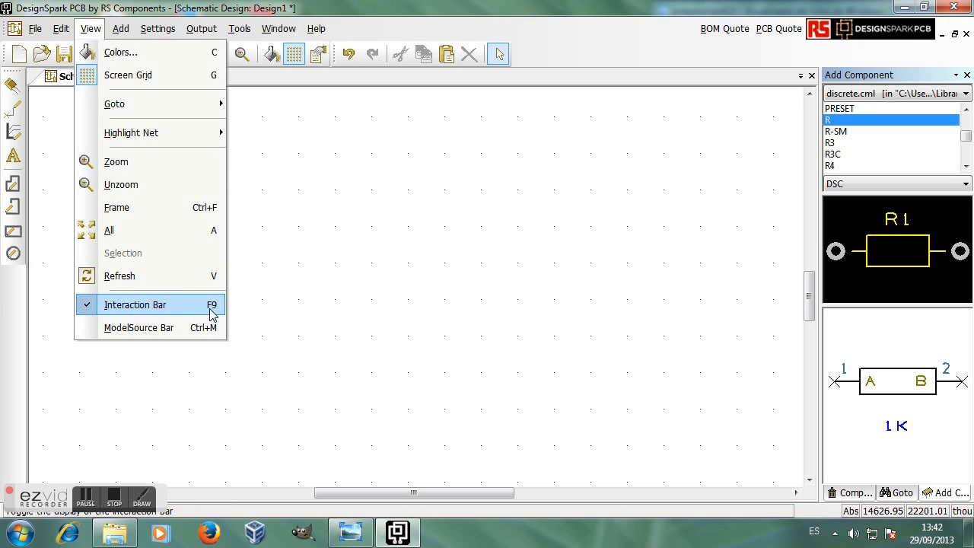
{"action": "left_click", "coordinate": [393, 323]}
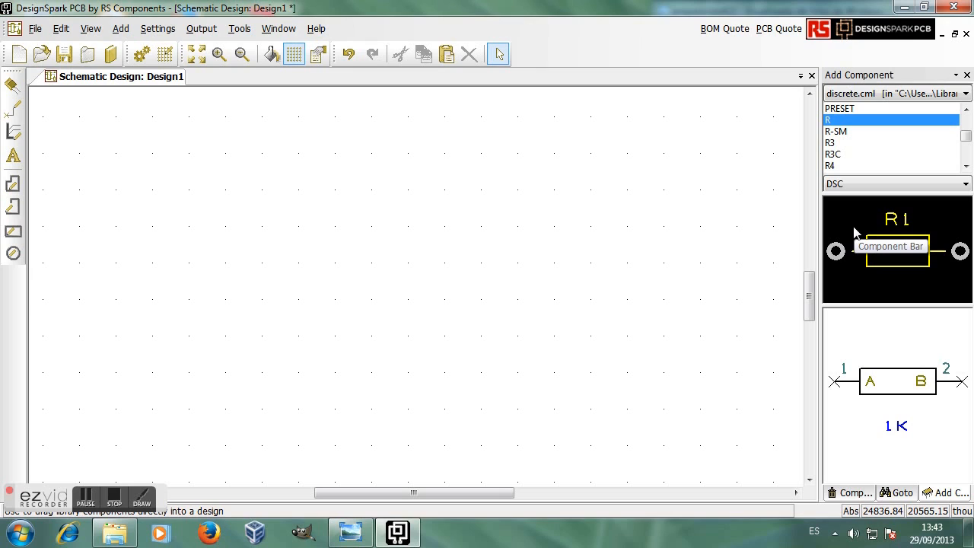
{"action": "key", "text": "F9"}
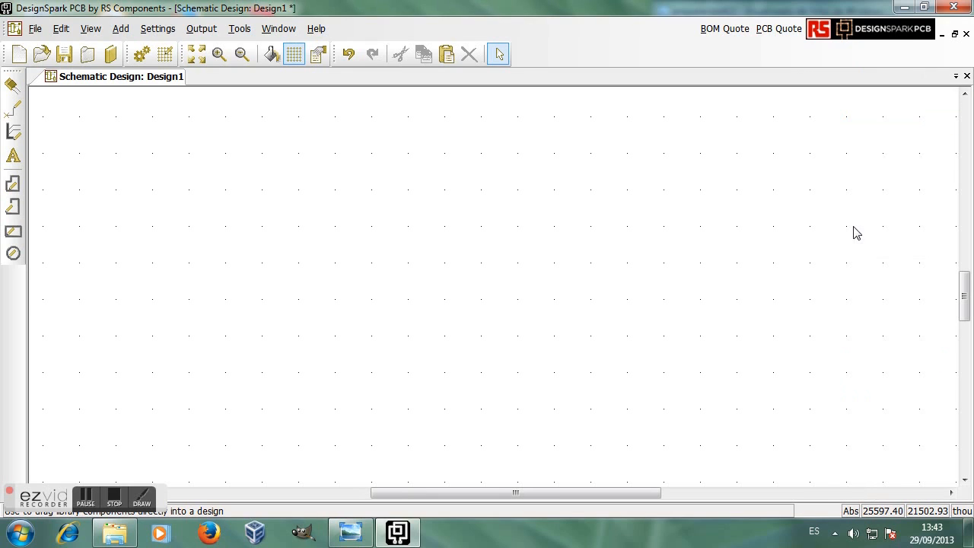
{"action": "key", "text": "F9"}
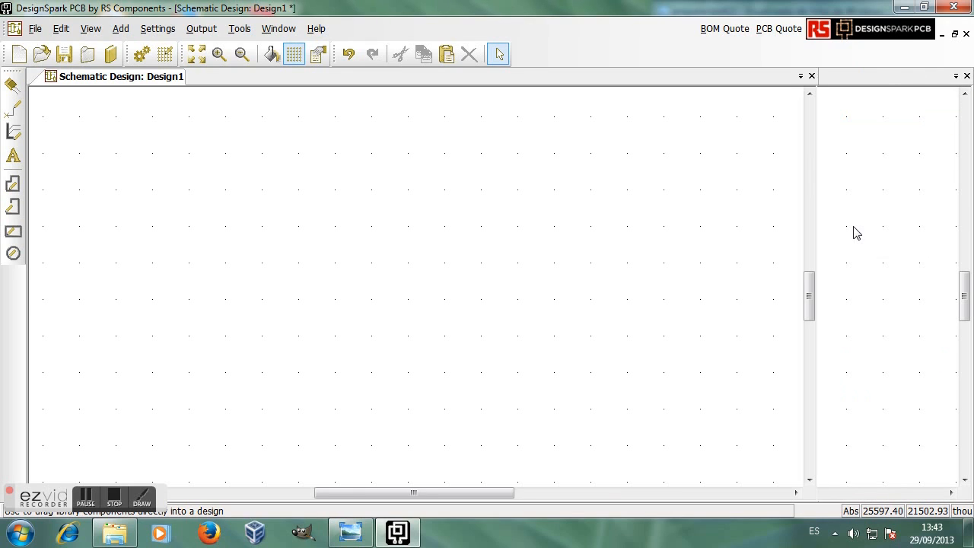
{"action": "key", "text": "F9"}
{"action": "key", "text": "F9"}
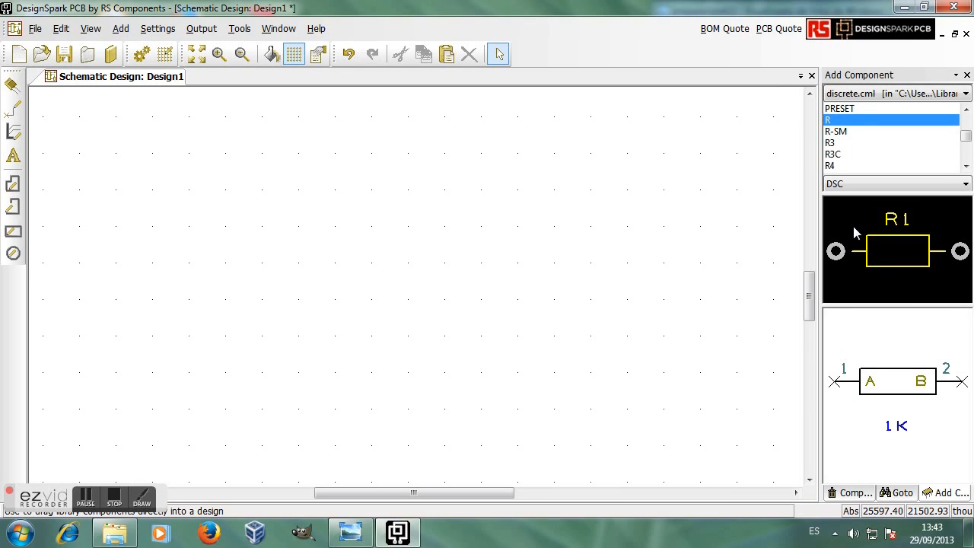
Step: Enable the ModelSource Bar and set it to auto-hide along the left edge
{"action": "left_click", "coordinate": [91, 31]}
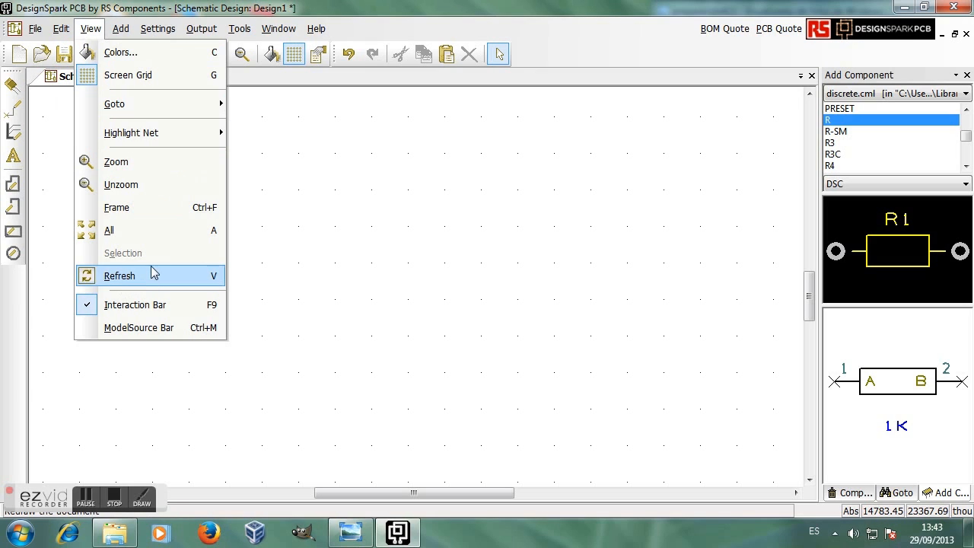
{"action": "left_click", "coordinate": [139, 328]}
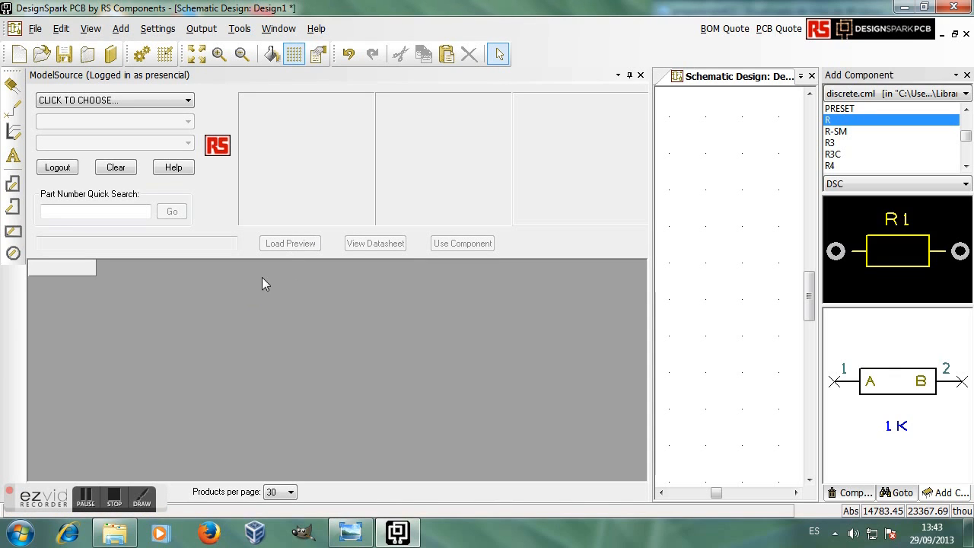
{"action": "left_click", "coordinate": [91, 28]}
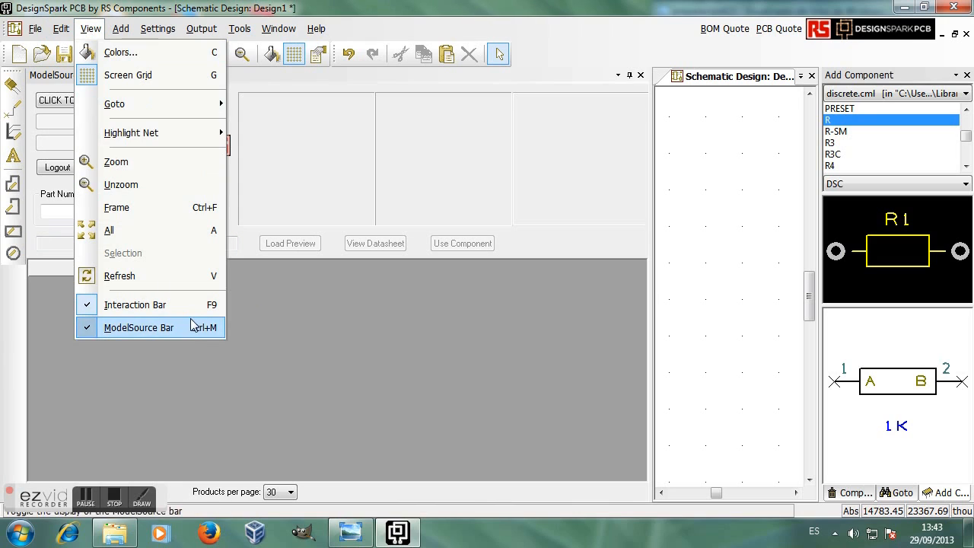
{"action": "left_click", "coordinate": [93, 31]}
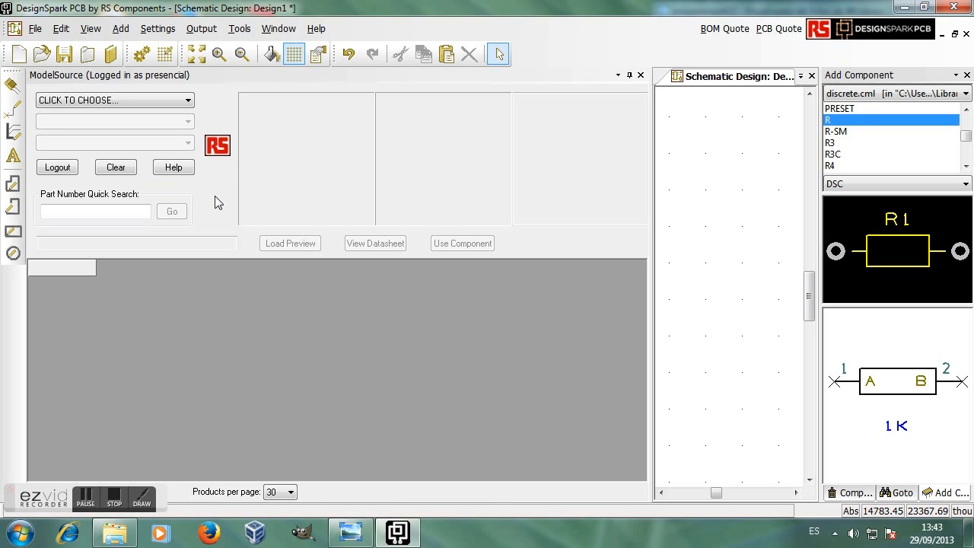
{"action": "left_click", "coordinate": [630, 76]}
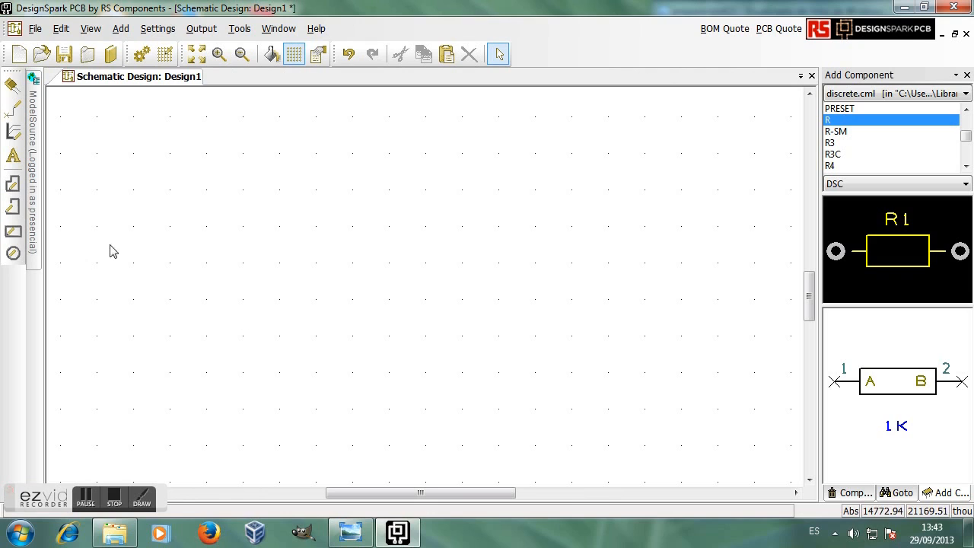
Step: Pin the ModelSource panel open and dock it below the schematic
{"action": "mouse_move", "coordinate": [34, 174]}
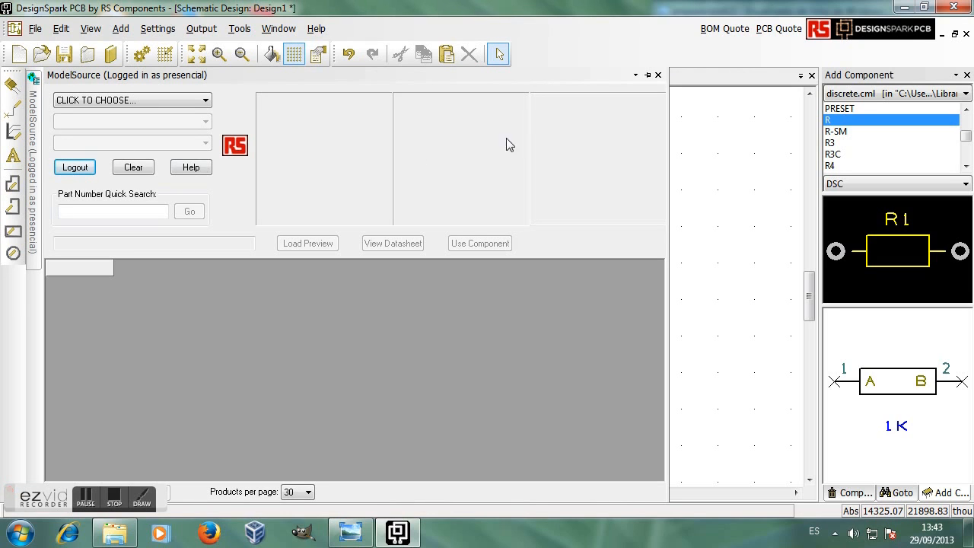
{"action": "left_click", "coordinate": [635, 76]}
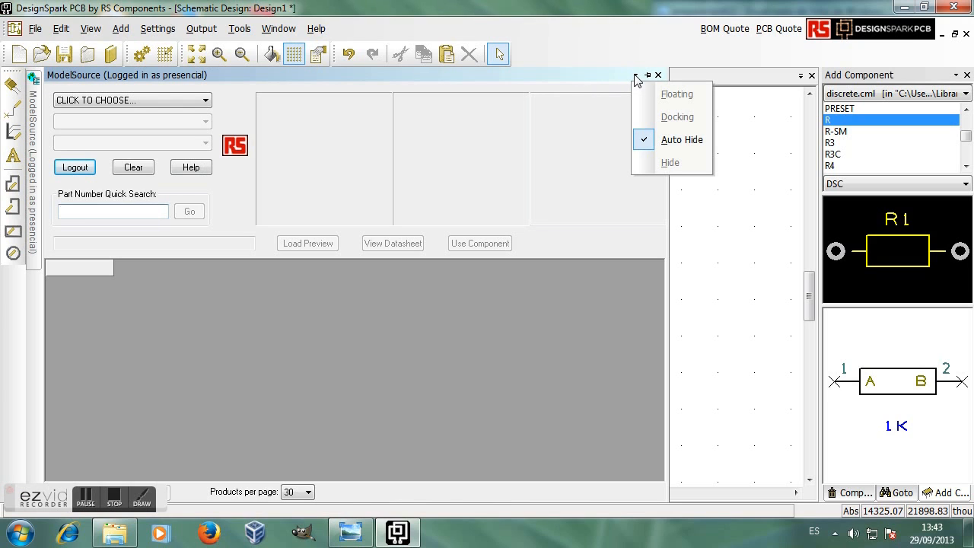
{"action": "left_click", "coordinate": [671, 144]}
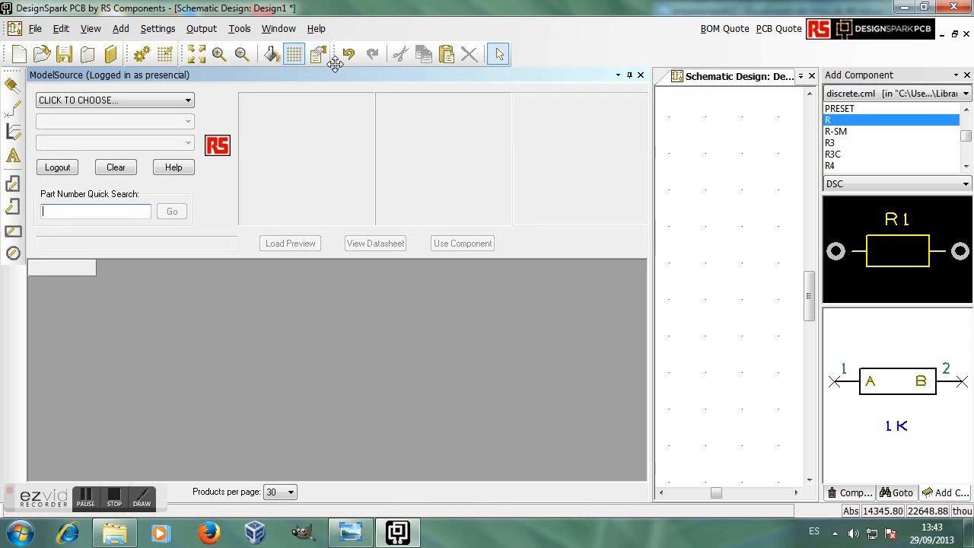
{"action": "left_click_drag", "start_coordinate": [335, 77], "coordinate": [500, 477]}
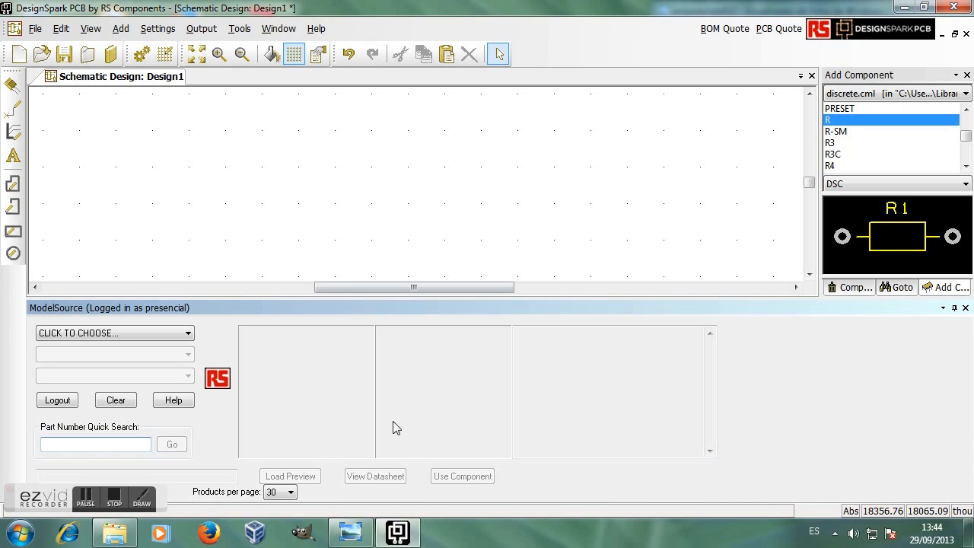
{"action": "left_click", "coordinate": [594, 287]}
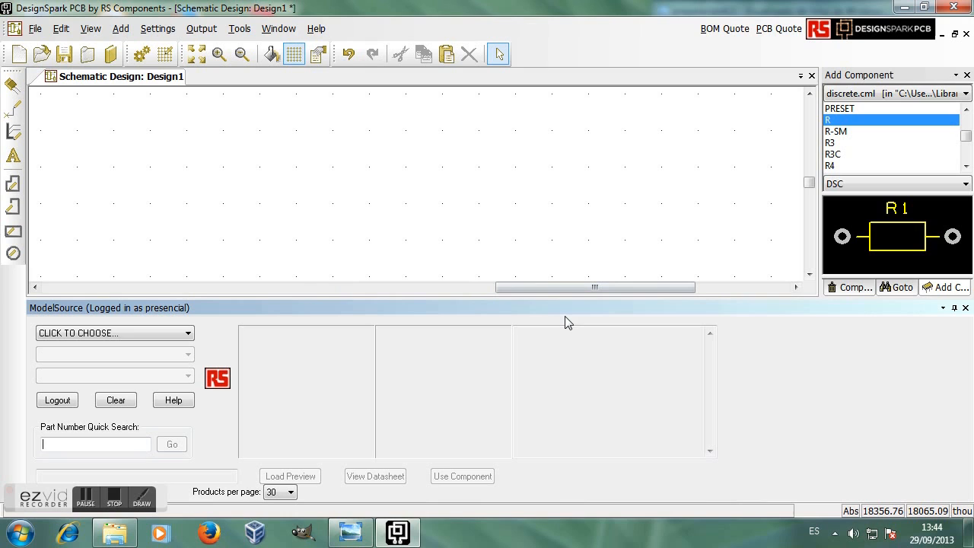
Step: Dock ModelSource above the schematic, float it over the sheet, then close it
{"action": "mouse_move", "coordinate": [758, 311]}
{"action": "left_mouse_down"}
{"action": "mouse_move", "coordinate": [694, 314]}
{"action": "mouse_move", "coordinate": [628, 281]}
{"action": "mouse_move", "coordinate": [546, 163]}
{"action": "mouse_move", "coordinate": [583, 28]}
{"action": "mouse_move", "coordinate": [592, 7]}
{"action": "mouse_move", "coordinate": [605, 9]}
{"action": "mouse_move", "coordinate": [499, 96]}
{"action": "left_mouse_up"}
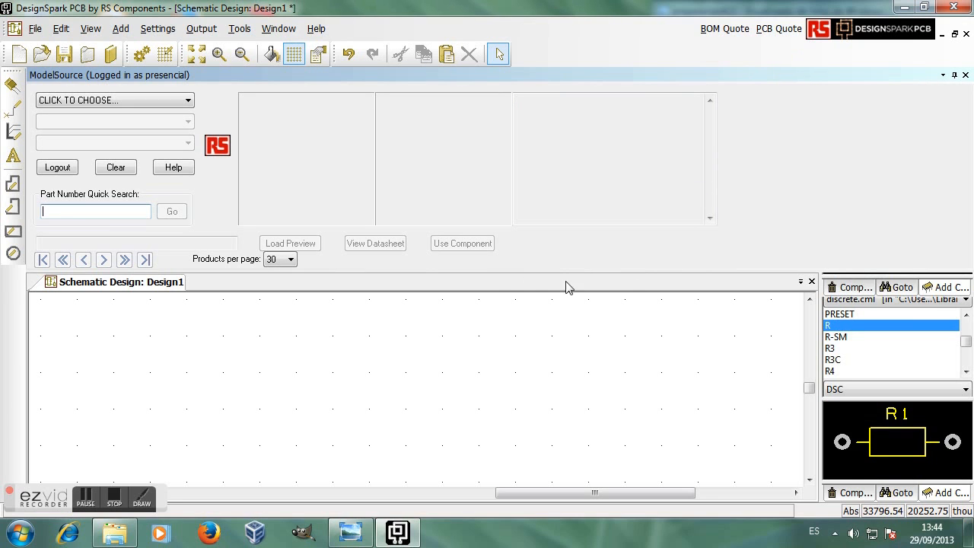
{"action": "double_click", "coordinate": [515, 274]}
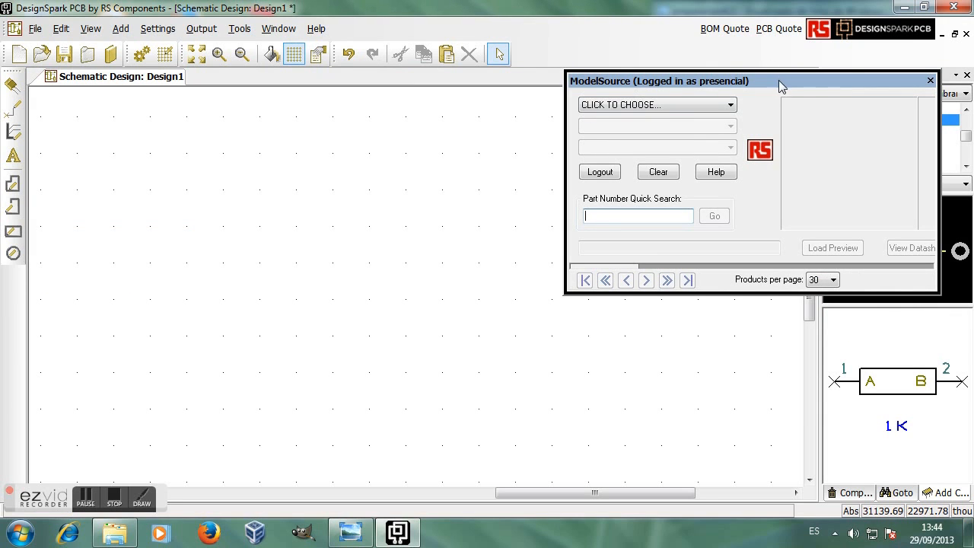
{"action": "left_click_drag", "start_coordinate": [784, 86], "coordinate": [428, 204]}
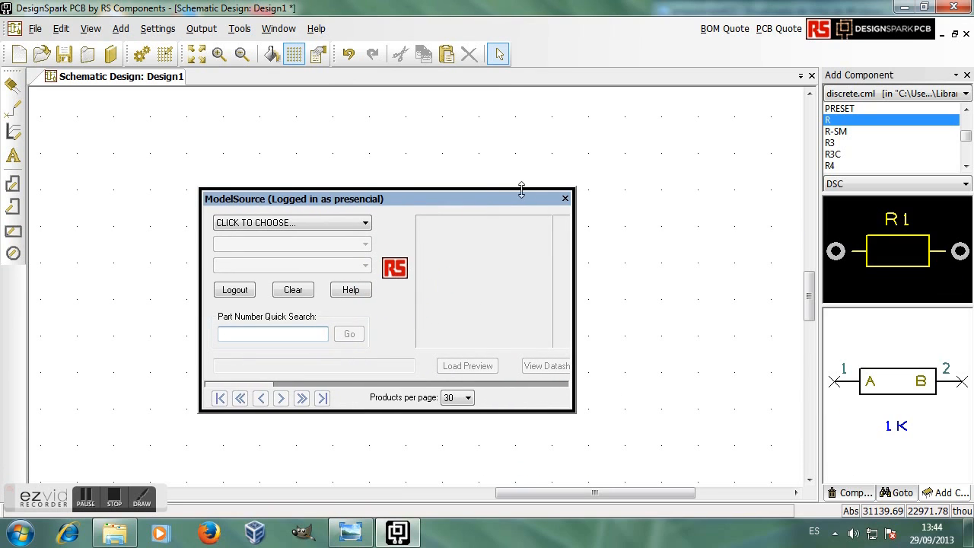
{"action": "left_click", "coordinate": [564, 199]}
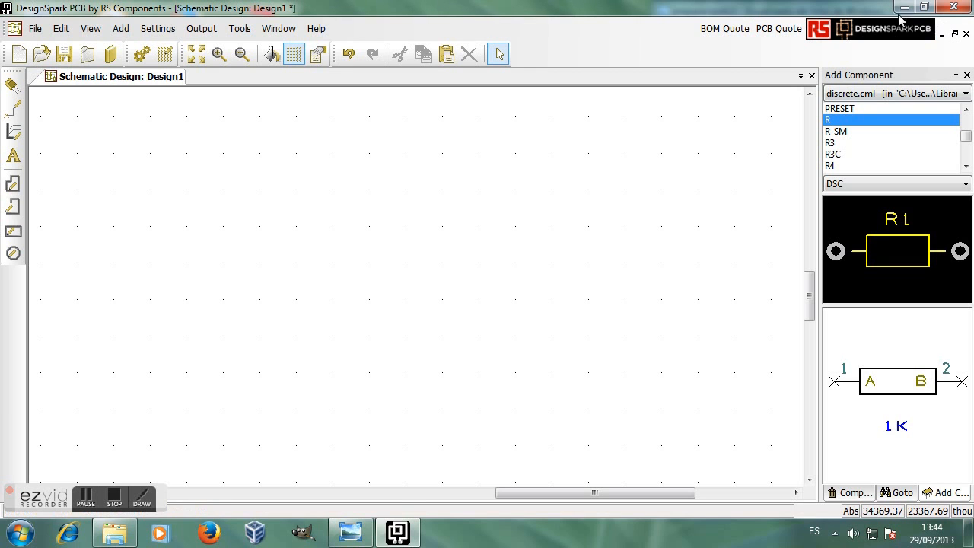
Step: Restore the DesignSpark window and resize it at top-left beside the 741 reference image
{"action": "left_click_drag", "start_coordinate": [843, 11], "coordinate": [651, 66]}
{"action": "left_click_drag", "start_coordinate": [669, 24], "coordinate": [424, 11]}
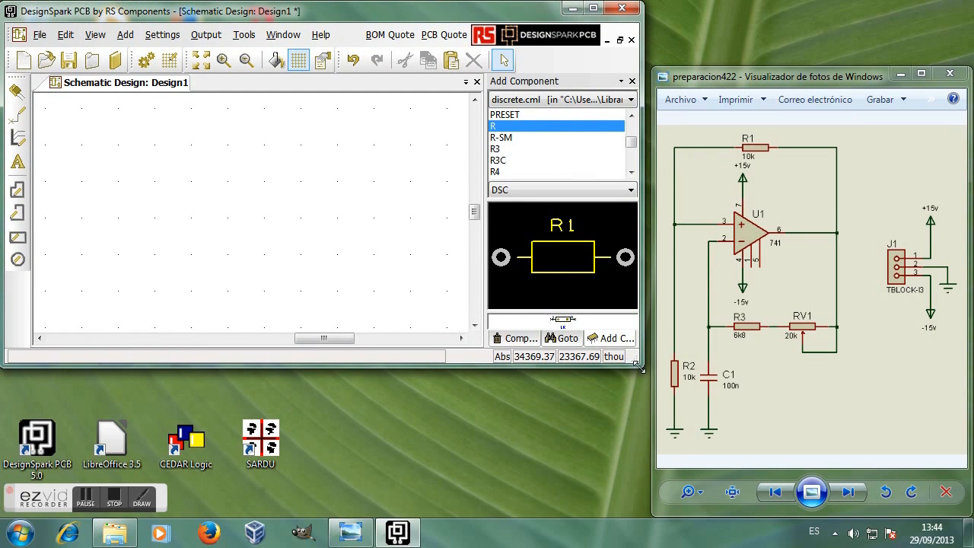
{"action": "left_click_drag", "start_coordinate": [638, 366], "coordinate": [645, 440]}
{"action": "left_click_drag", "start_coordinate": [649, 495], "coordinate": [629, 390]}
{"action": "left_click_drag", "start_coordinate": [638, 493], "coordinate": [643, 514]}
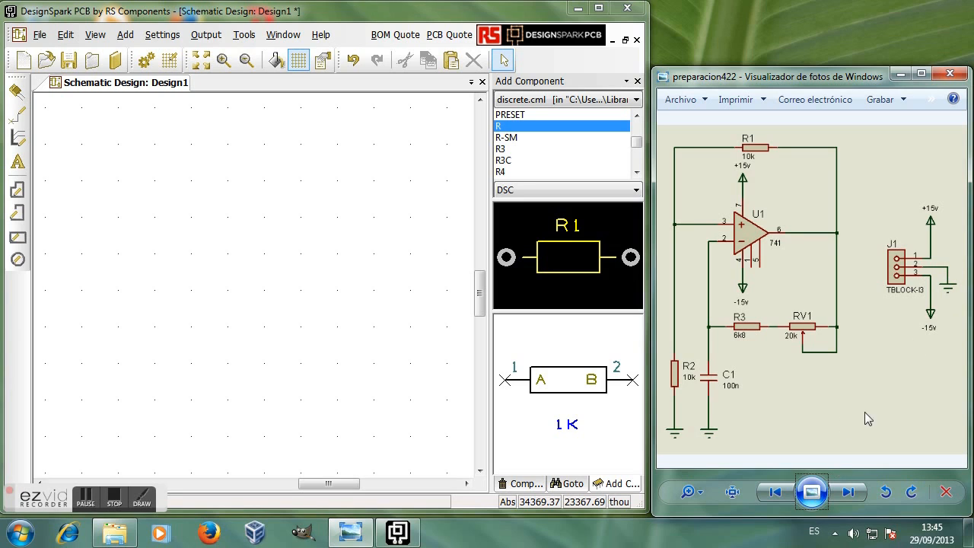
{"action": "left_click", "coordinate": [842, 495]}
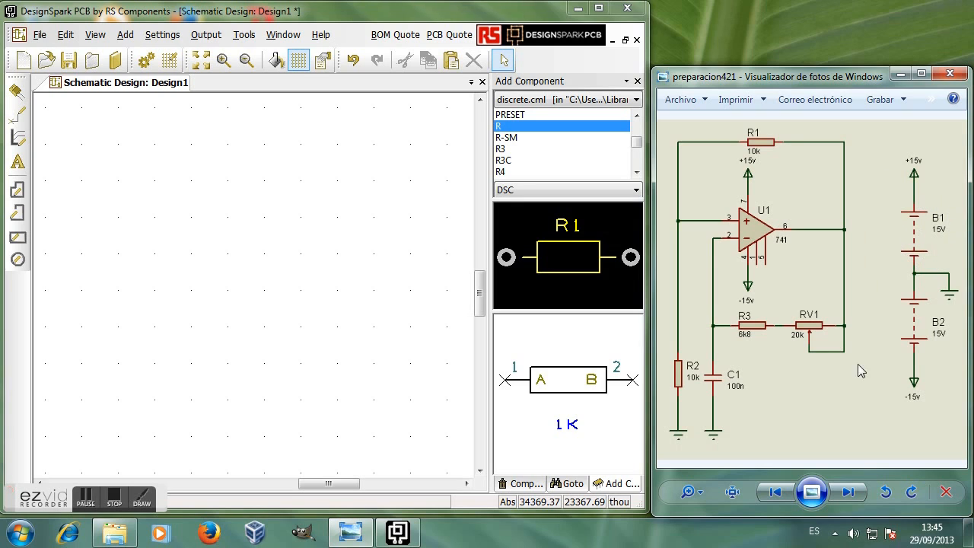
{"action": "left_click", "coordinate": [783, 496]}
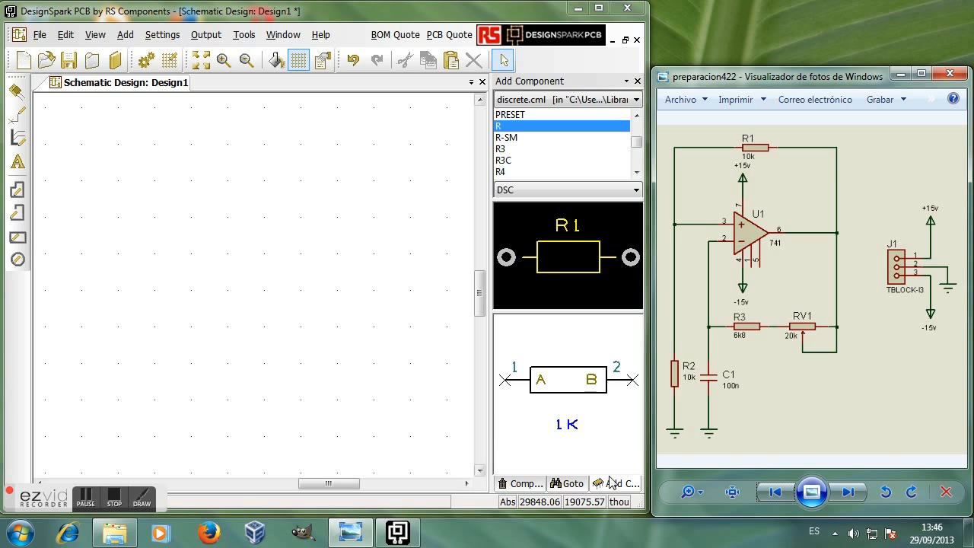
Step: Open Add > Component and drag the dialog left of the reference schematic
{"action": "left_click", "coordinate": [125, 36]}
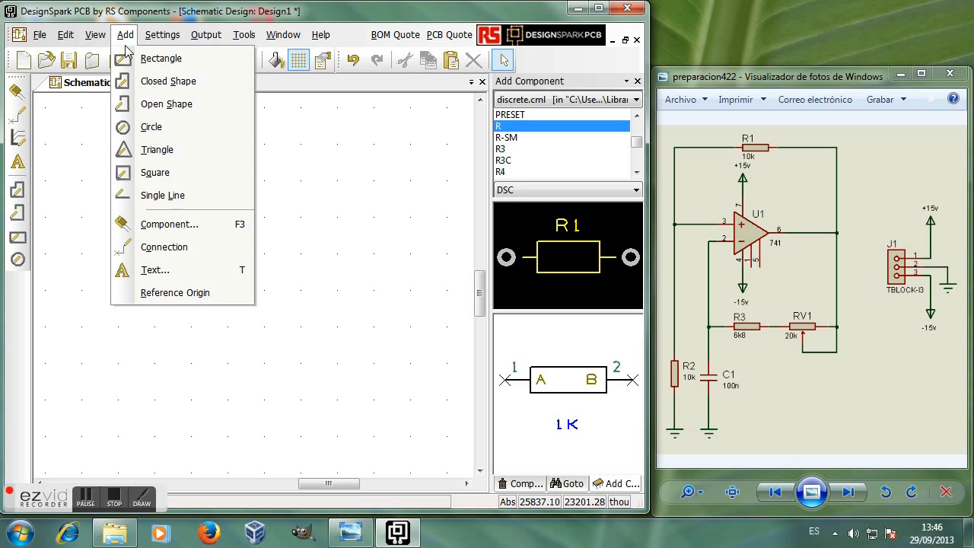
{"action": "left_click", "coordinate": [182, 226]}
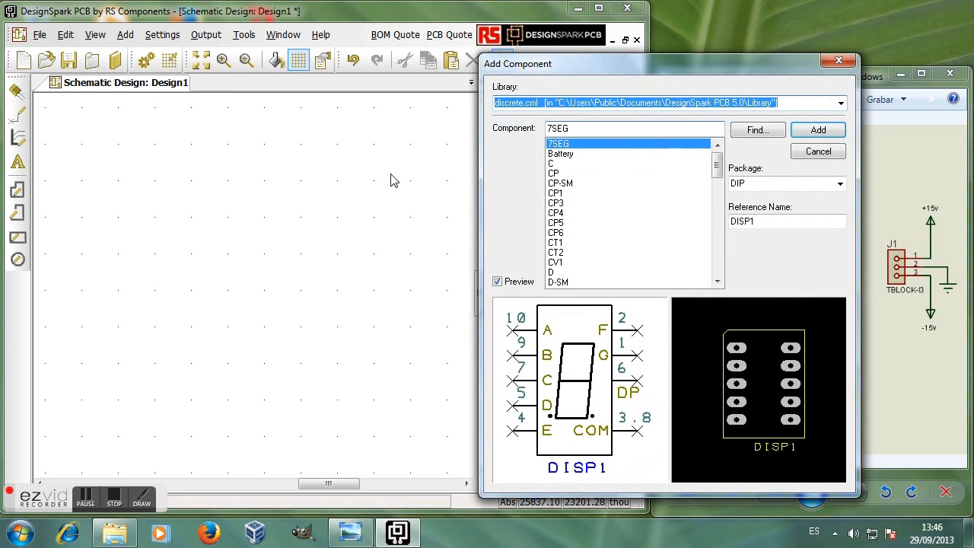
{"action": "left_click_drag", "start_coordinate": [622, 67], "coordinate": [293, 59]}
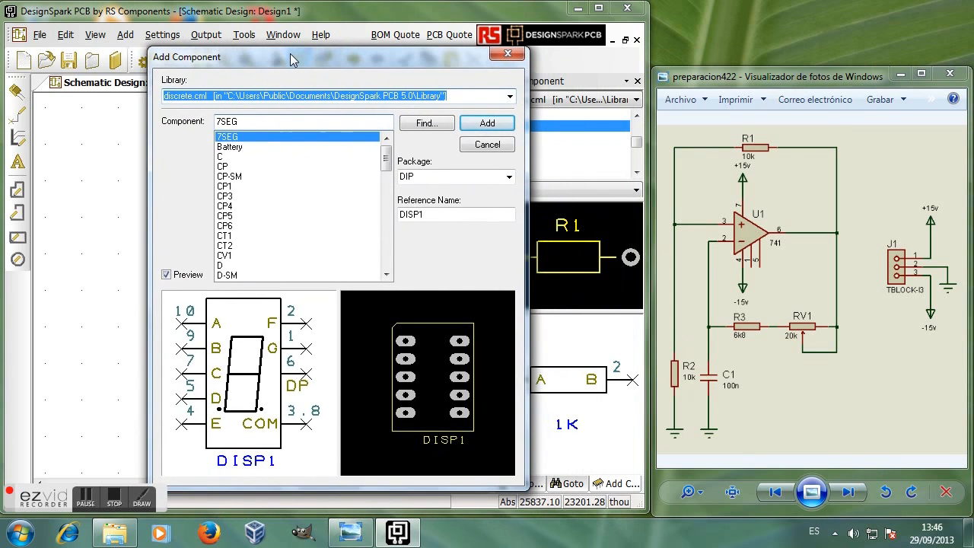
Step: Search the libraries for part names containing '741' (25 matches) and preview the 1N4741 diode
{"action": "left_click", "coordinate": [425, 123]}
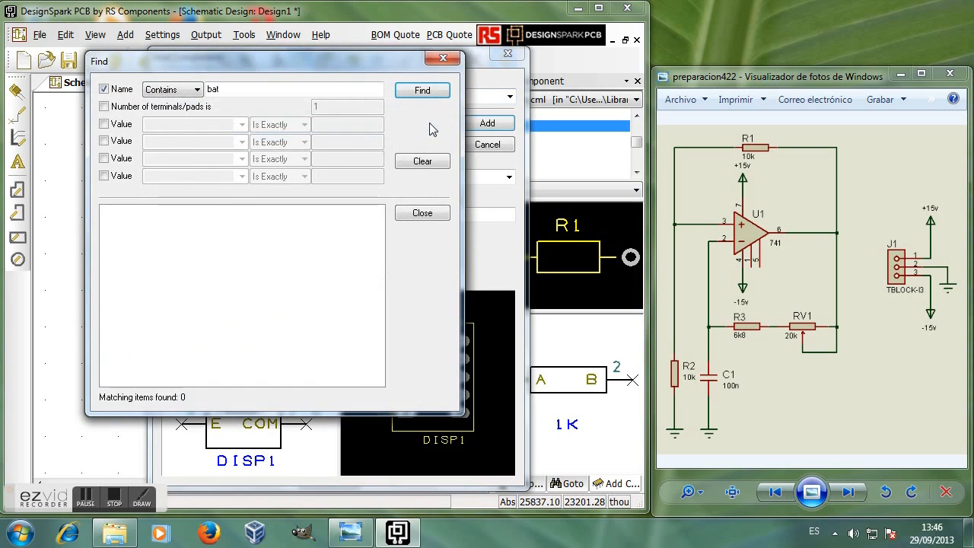
{"action": "left_click", "coordinate": [197, 90]}
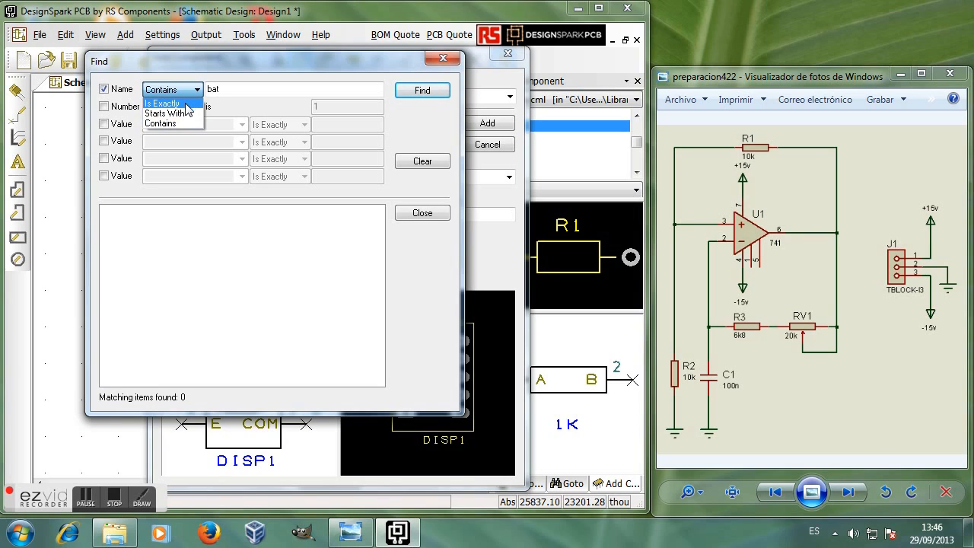
{"action": "left_click", "coordinate": [227, 89]}
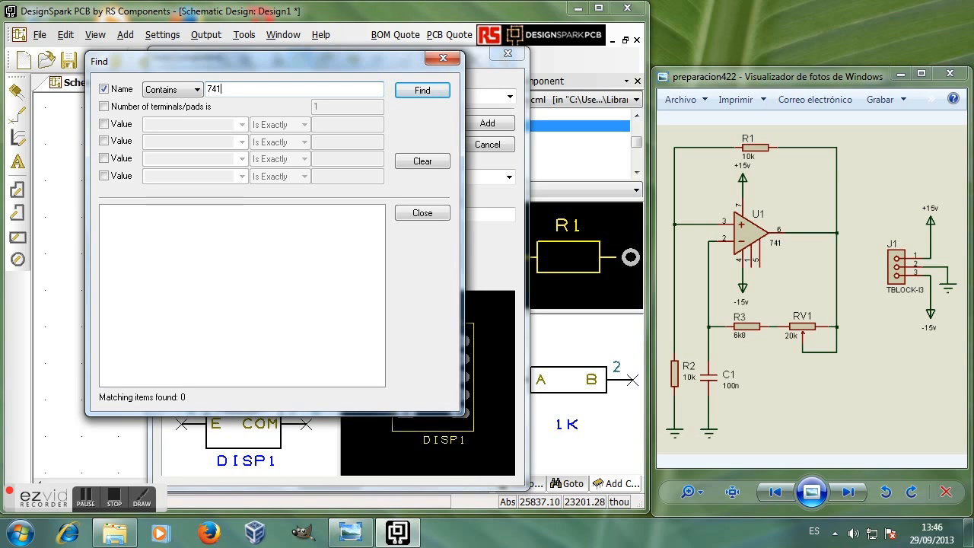
{"action": "left_click", "coordinate": [197, 91]}
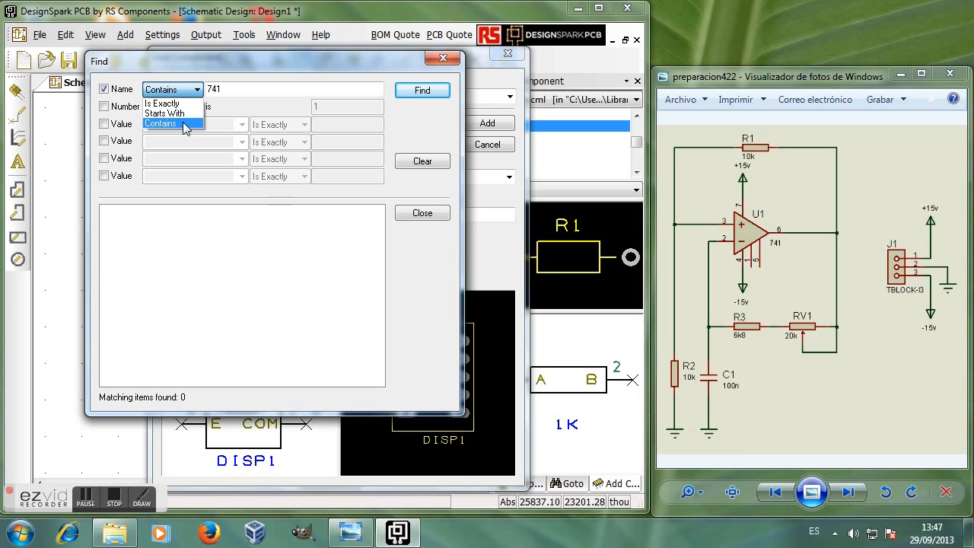
{"action": "left_click", "coordinate": [184, 123]}
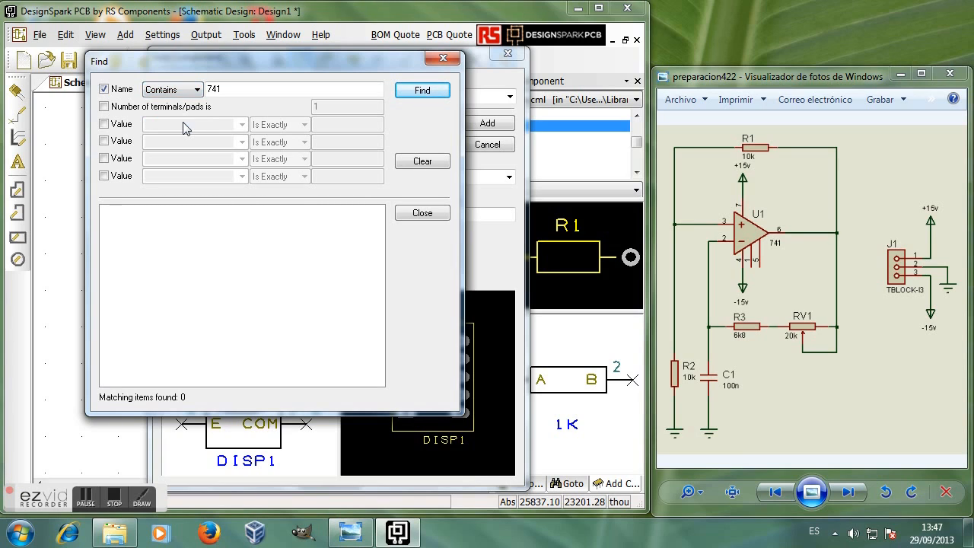
{"action": "left_click", "coordinate": [428, 90]}
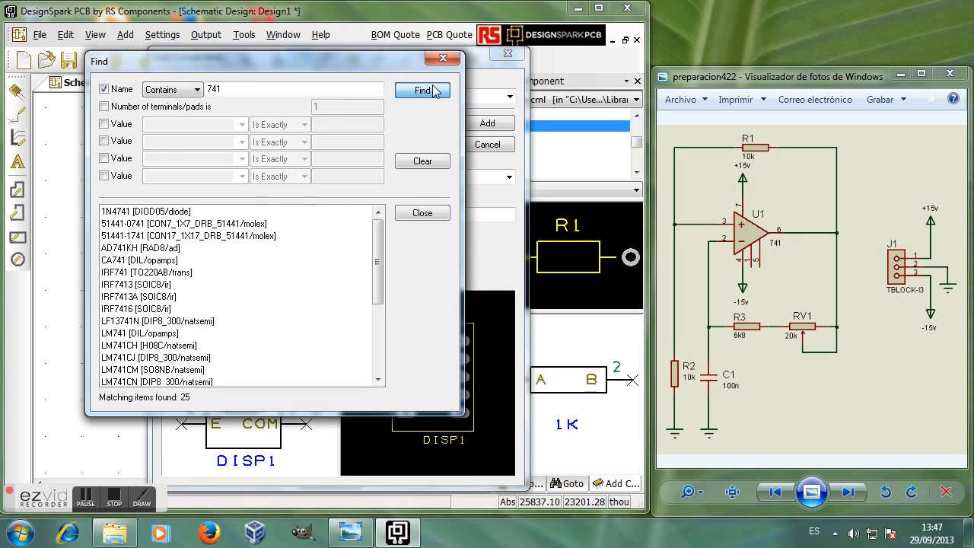
{"action": "left_click_drag", "start_coordinate": [297, 64], "coordinate": [321, 59]}
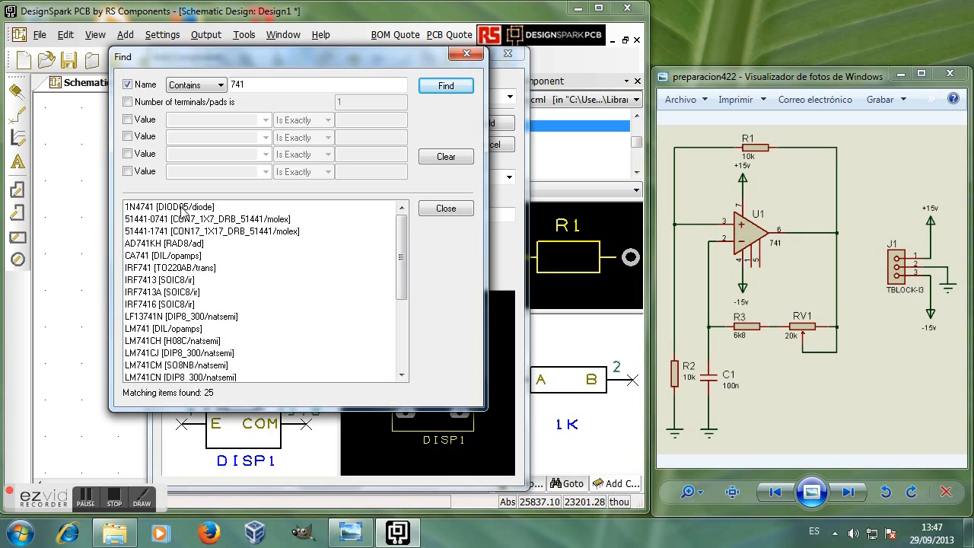
{"action": "left_click", "coordinate": [182, 208]}
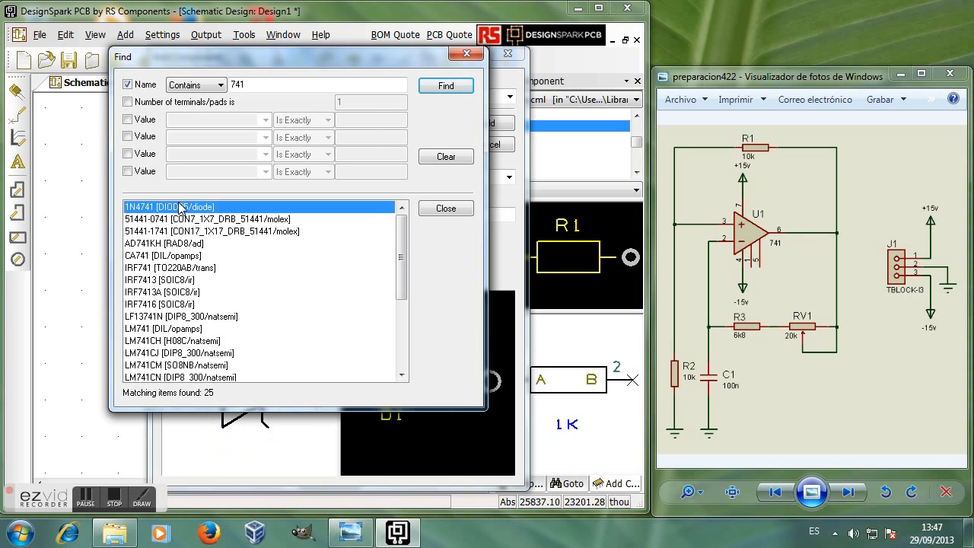
{"action": "left_click_drag", "start_coordinate": [238, 53], "coordinate": [688, 99]}
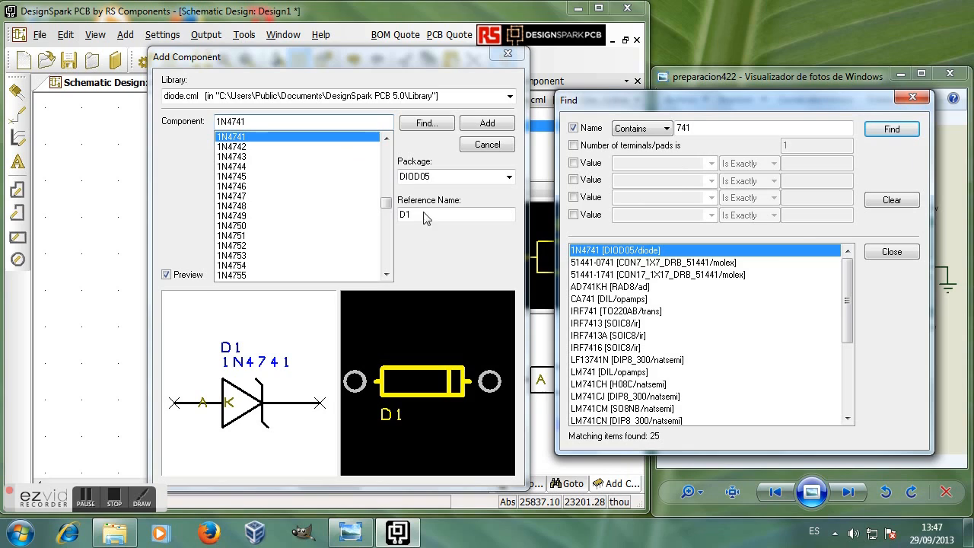
Step: Select the LM741 op-amp from opamps.cml, previewing it as U1 in DIL, and compare with the reference image
{"action": "left_click", "coordinate": [167, 276]}
{"action": "left_click_drag", "start_coordinate": [848, 296], "coordinate": [847, 320]}
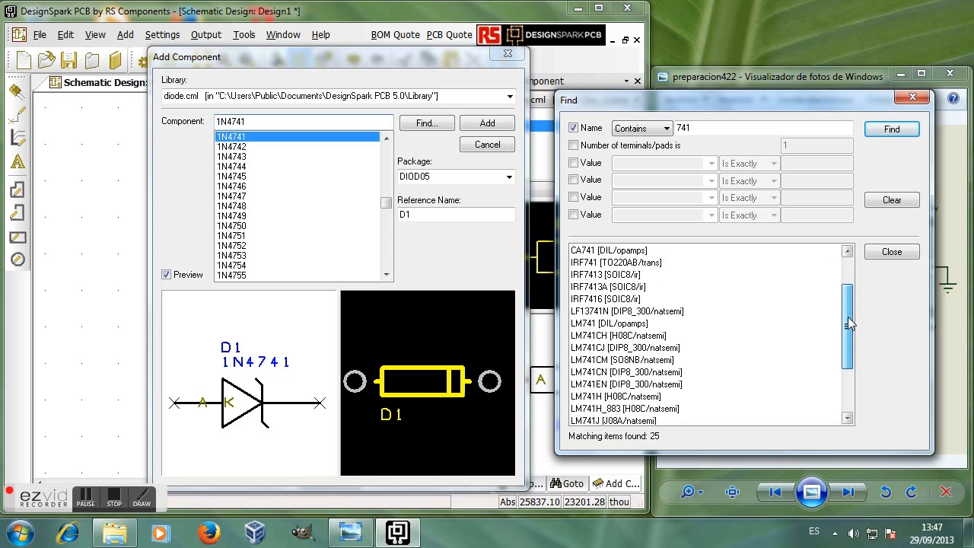
{"action": "left_click", "coordinate": [596, 323]}
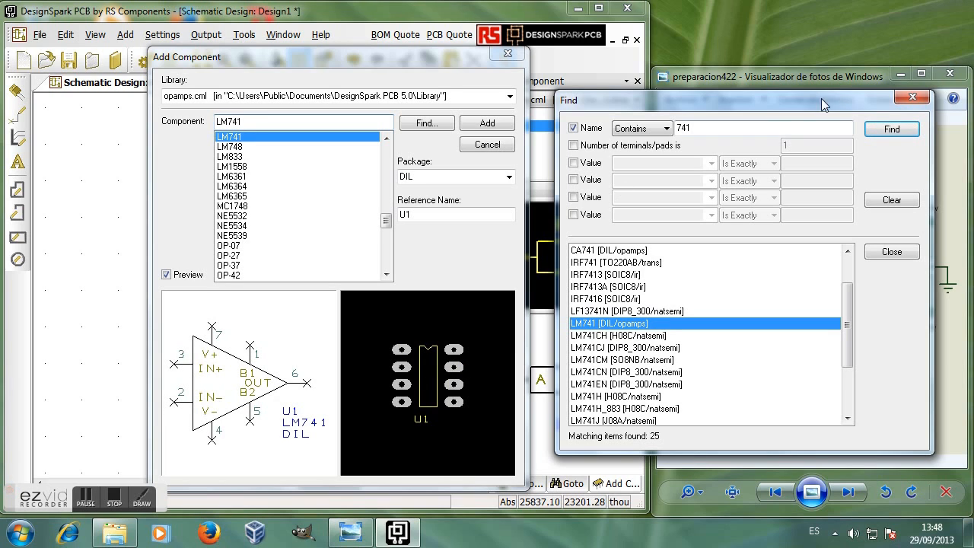
{"action": "left_click_drag", "start_coordinate": [752, 99], "coordinate": [238, 13]}
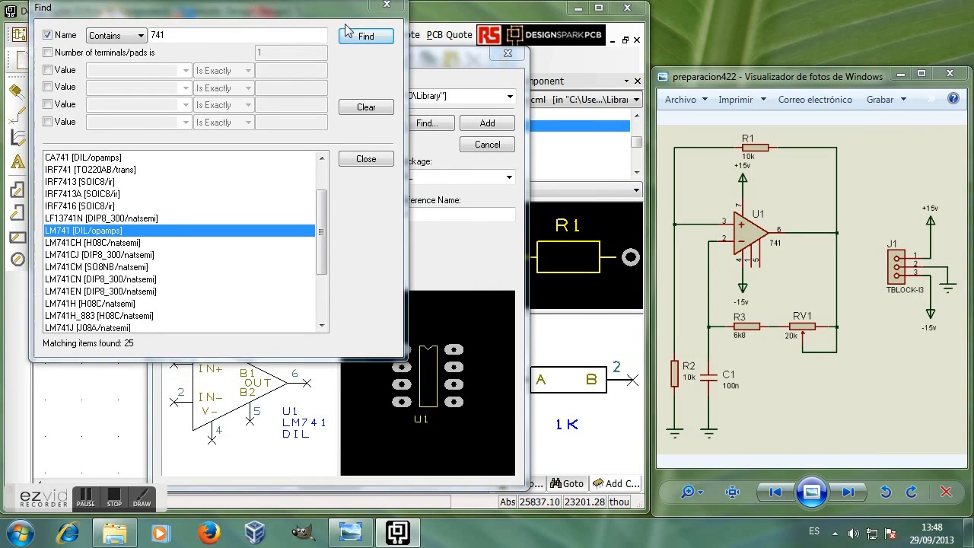
{"action": "left_click_drag", "start_coordinate": [312, 7], "coordinate": [750, 485]}
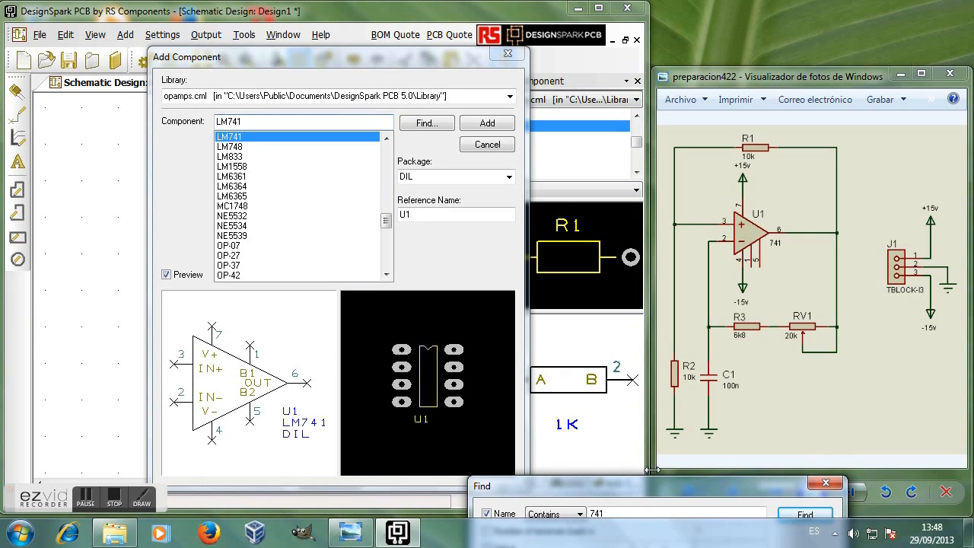
{"action": "left_click_drag", "start_coordinate": [659, 484], "coordinate": [708, 48]}
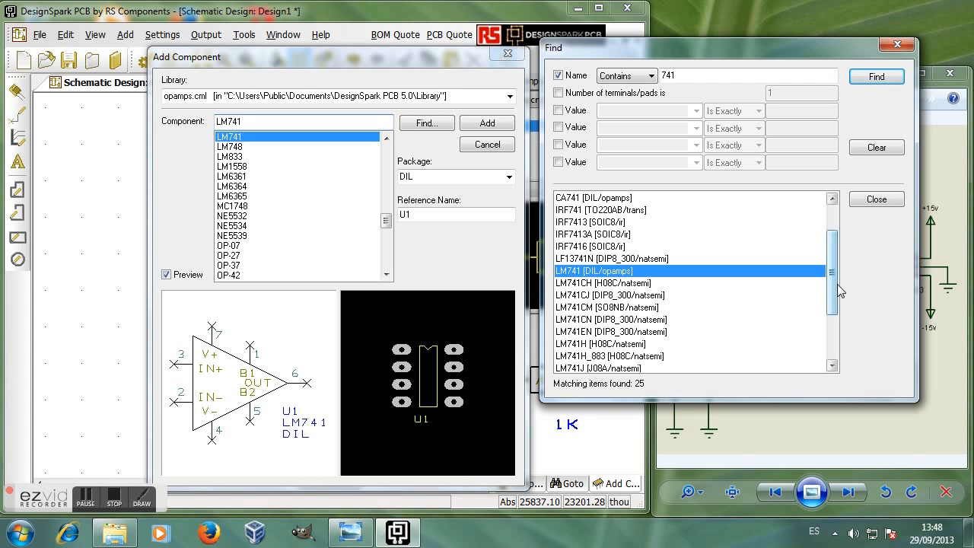
Step: Compare LM741J and LM741CM, settle on the UA741 DIL op-amp, and close the search results
{"action": "left_click_drag", "start_coordinate": [831, 289], "coordinate": [846, 335]}
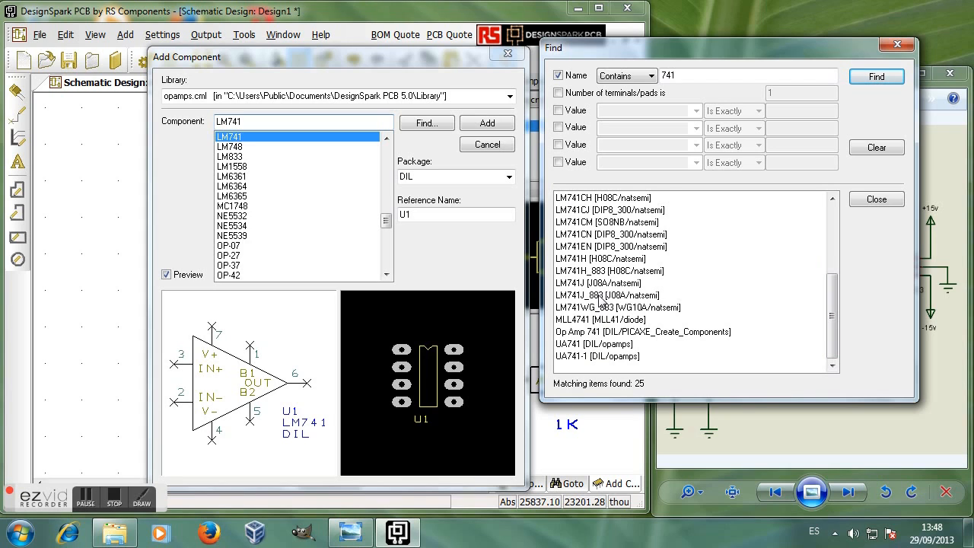
{"action": "left_click", "coordinate": [601, 283]}
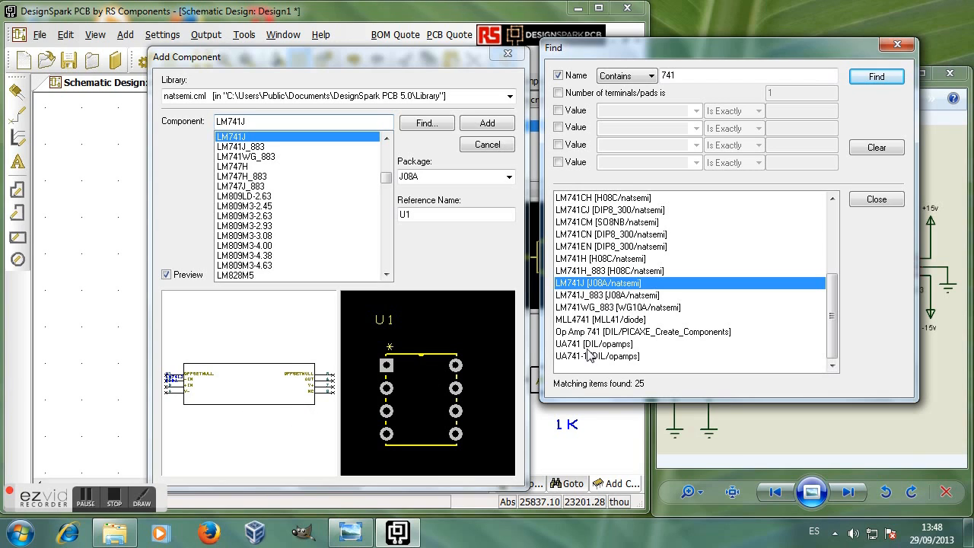
{"action": "left_click", "coordinate": [621, 222]}
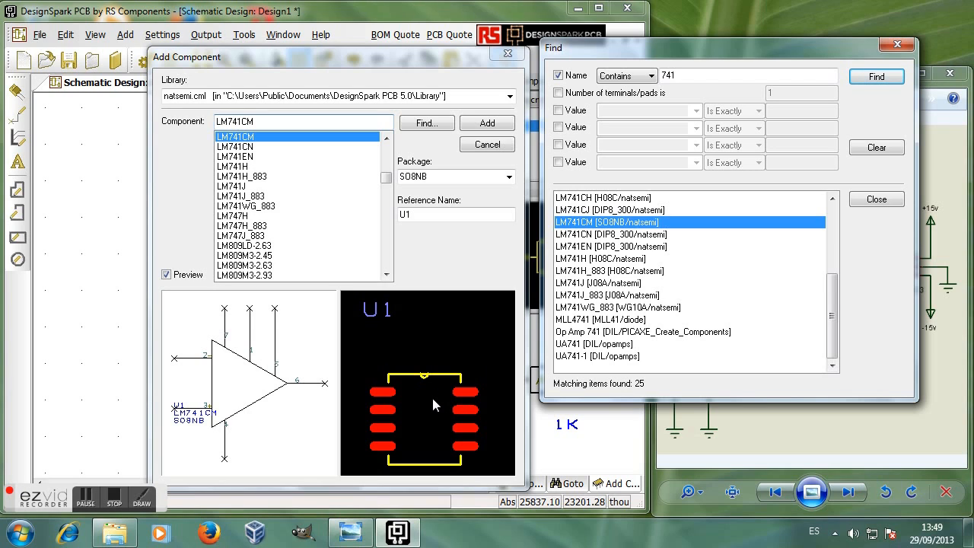
{"action": "left_click", "coordinate": [587, 345]}
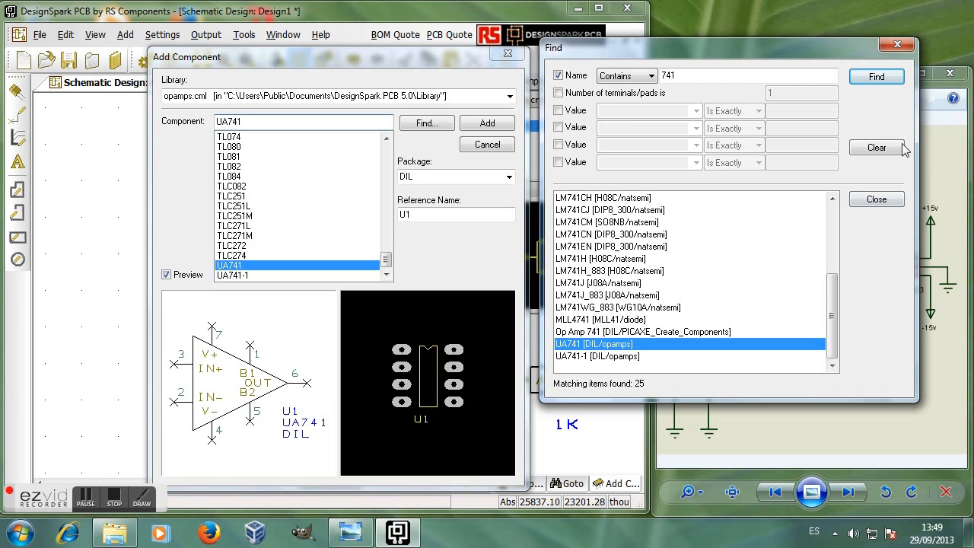
{"action": "left_click", "coordinate": [877, 200]}
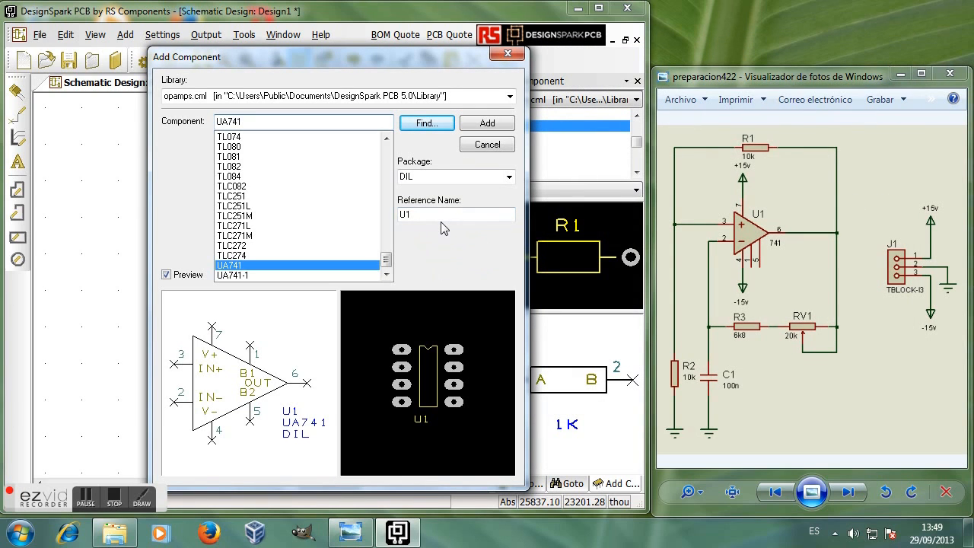
Step: Add the UA741 and place op-amp U1 on the Design1 sheet
{"action": "left_click", "coordinate": [493, 127]}
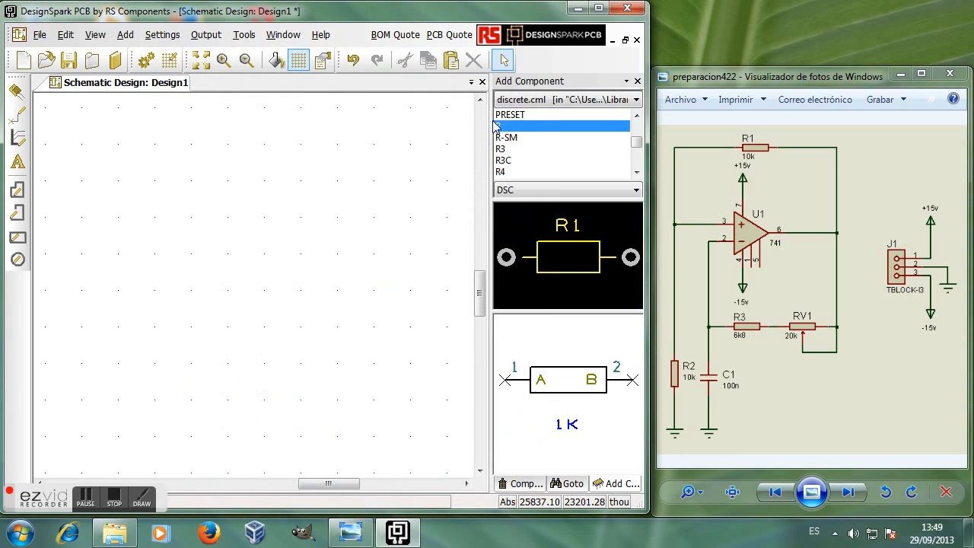
{"action": "left_click", "coordinate": [193, 243]}
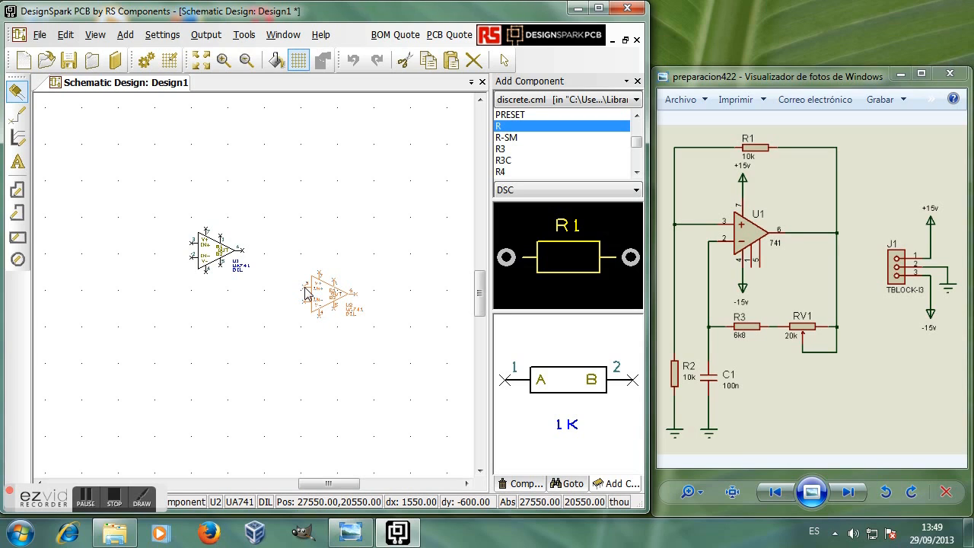
Step: Discard the unplaced U2 copy and zoom in on op-amp U1
{"action": "key", "text": "Escape"}
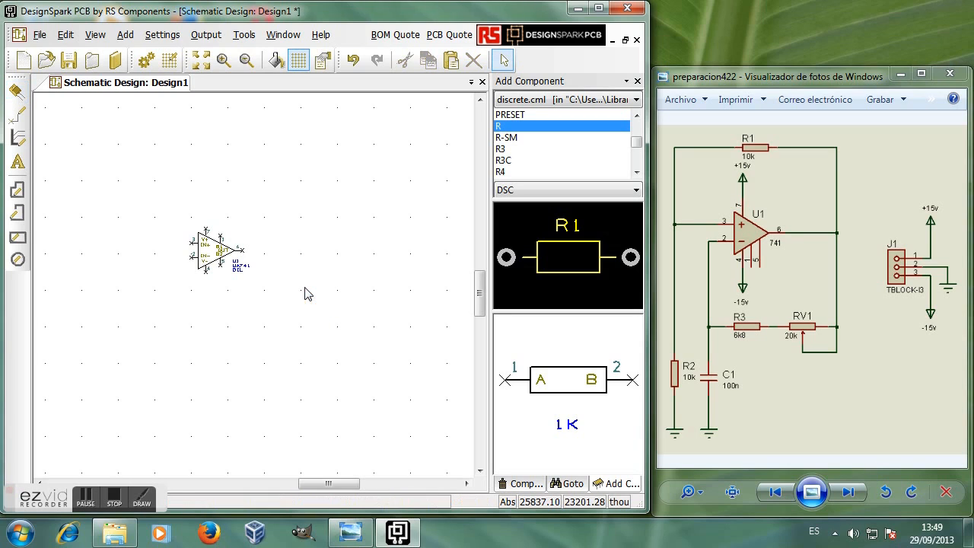
{"action": "left_click", "coordinate": [224, 60]}
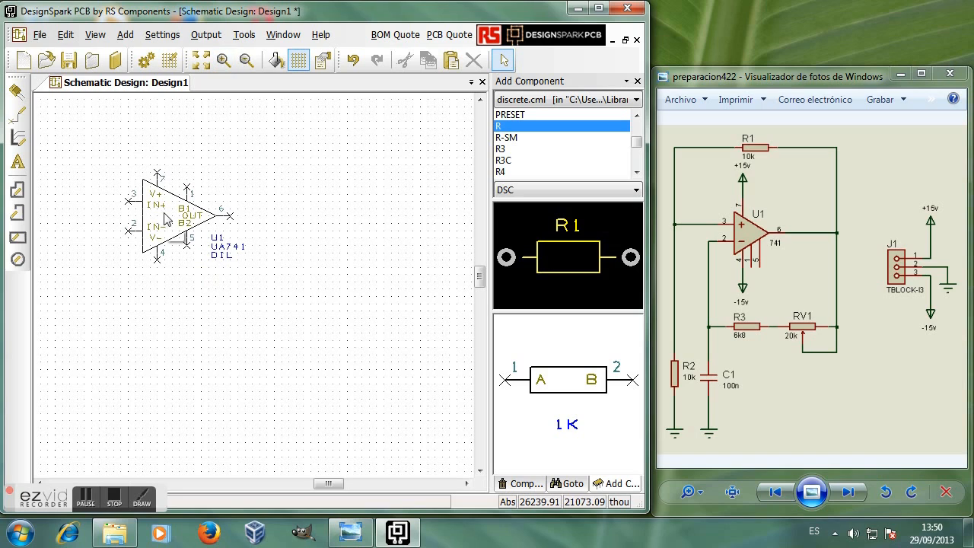
{"action": "left_click_drag", "start_coordinate": [92, 142], "coordinate": [297, 337]}
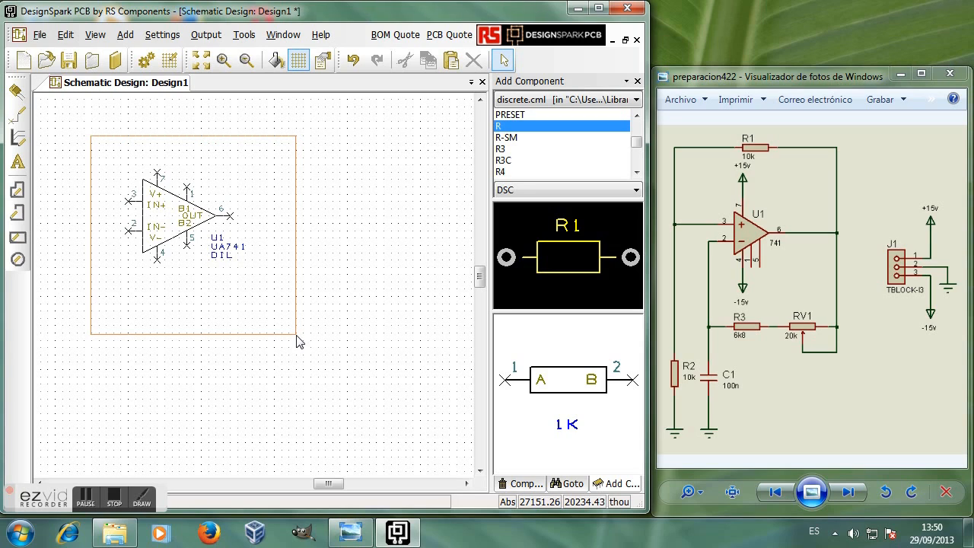
Step: Move op-amp U1 down-right toward the sheet centre and nudge its U1 label closer to the symbol
{"action": "left_click_drag", "start_coordinate": [297, 335], "coordinate": [297, 336]}
{"action": "left_click_drag", "start_coordinate": [169, 222], "coordinate": [257, 264]}
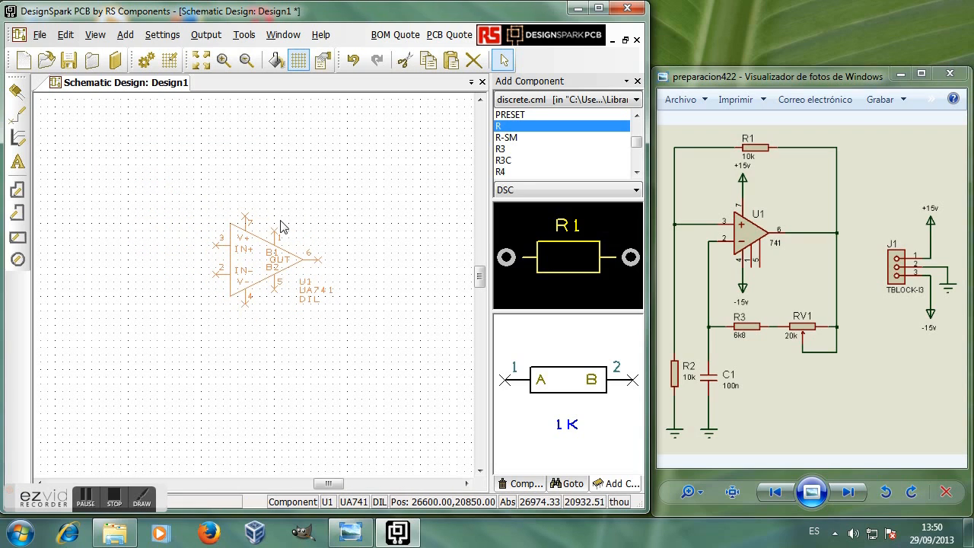
{"action": "left_click", "coordinate": [324, 197]}
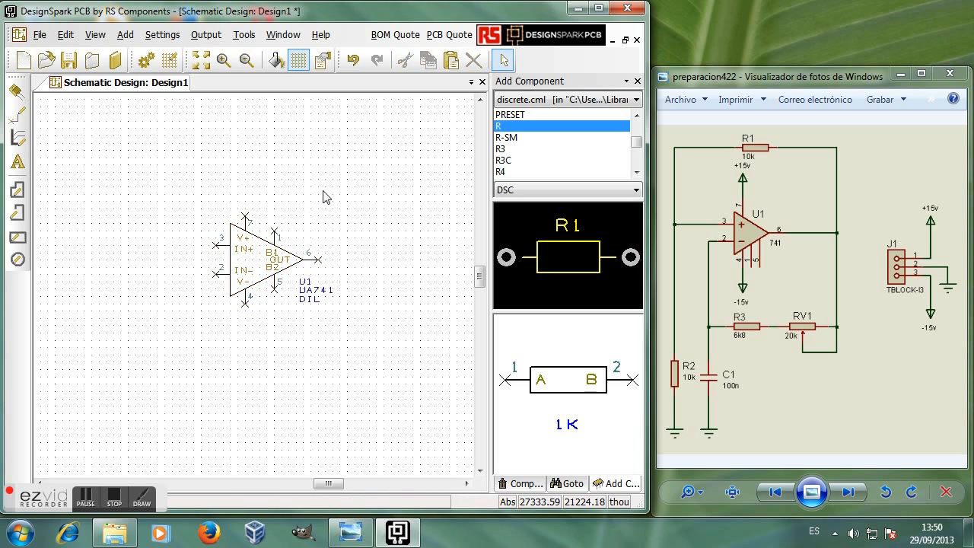
{"action": "left_click", "coordinate": [305, 287]}
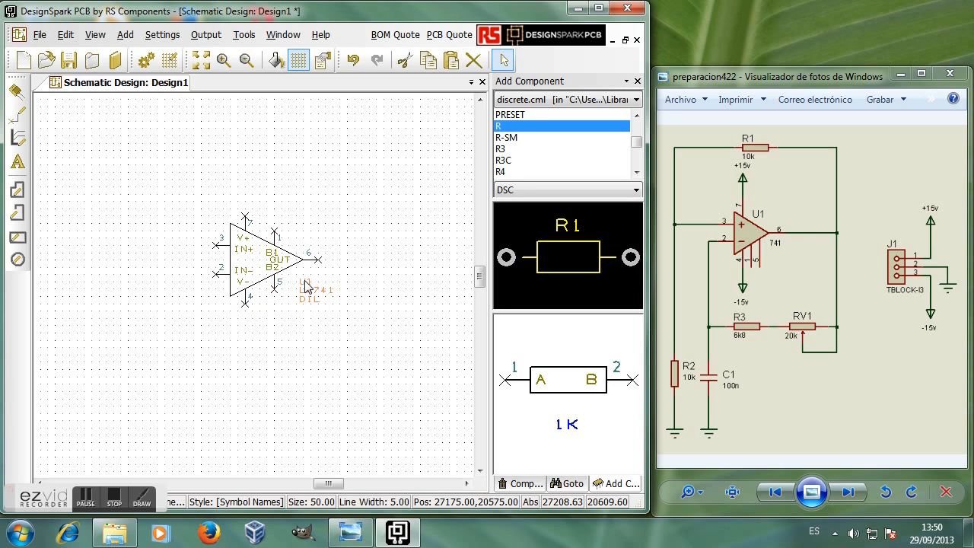
{"action": "mouse_move", "coordinate": [305, 287]}
{"action": "left_mouse_down"}
{"action": "mouse_move", "coordinate": [331, 233]}
{"action": "mouse_move", "coordinate": [304, 218]}
{"action": "mouse_move", "coordinate": [333, 252]}
{"action": "mouse_move", "coordinate": [282, 291]}
{"action": "mouse_move", "coordinate": [304, 285]}
{"action": "mouse_move", "coordinate": [303, 212]}
{"action": "mouse_move", "coordinate": [302, 289]}
{"action": "left_mouse_up"}
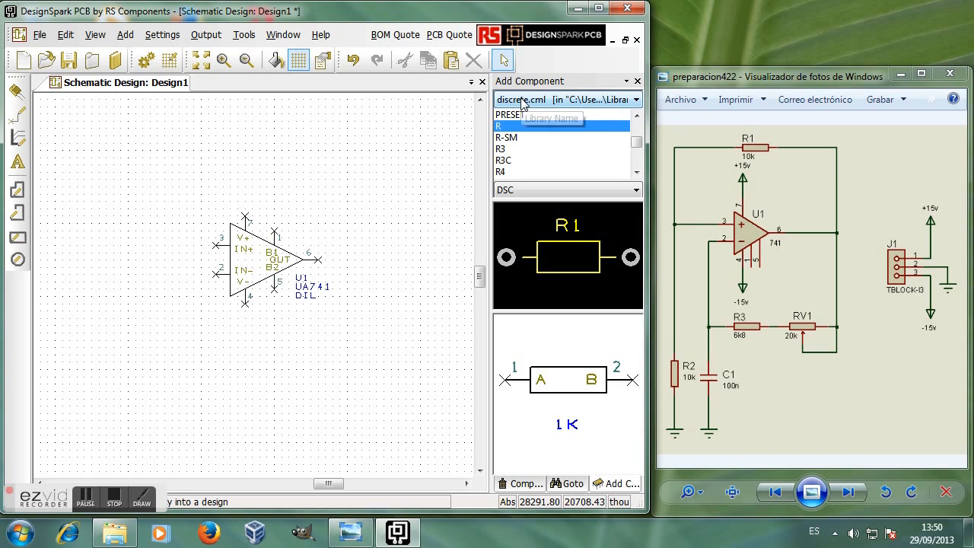
Step: Switch the component library to discrete.cml and bring the 1K resistor R onto the sheet above U1
{"action": "left_click", "coordinate": [636, 99]}
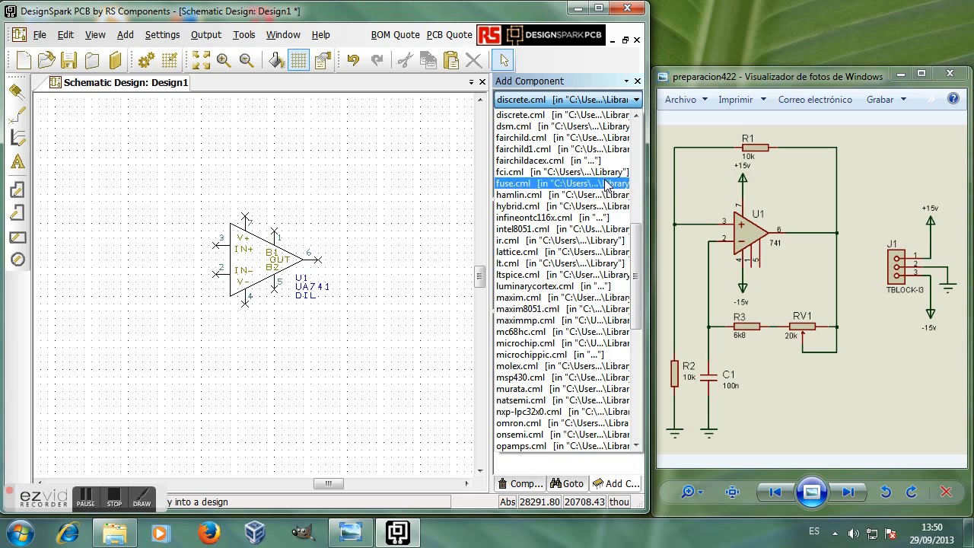
{"action": "left_click_drag", "start_coordinate": [638, 276], "coordinate": [638, 251]}
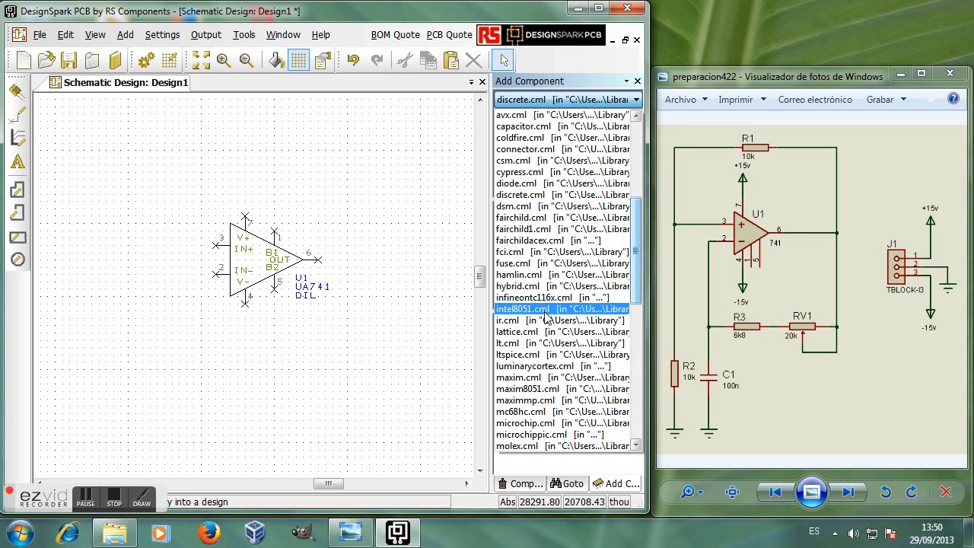
{"action": "left_click", "coordinate": [511, 196]}
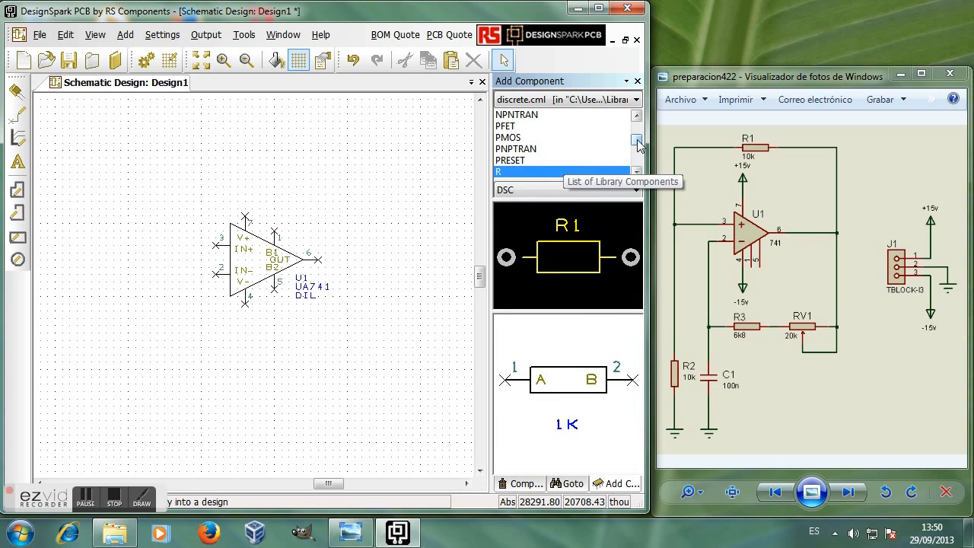
{"action": "left_click", "coordinate": [635, 173]}
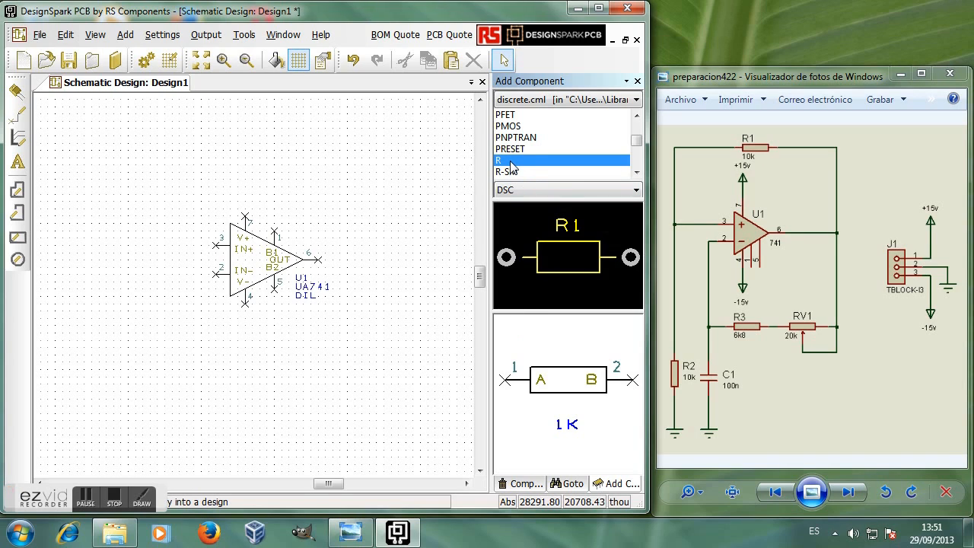
{"action": "left_click_drag", "start_coordinate": [421, 174], "coordinate": [258, 165]}
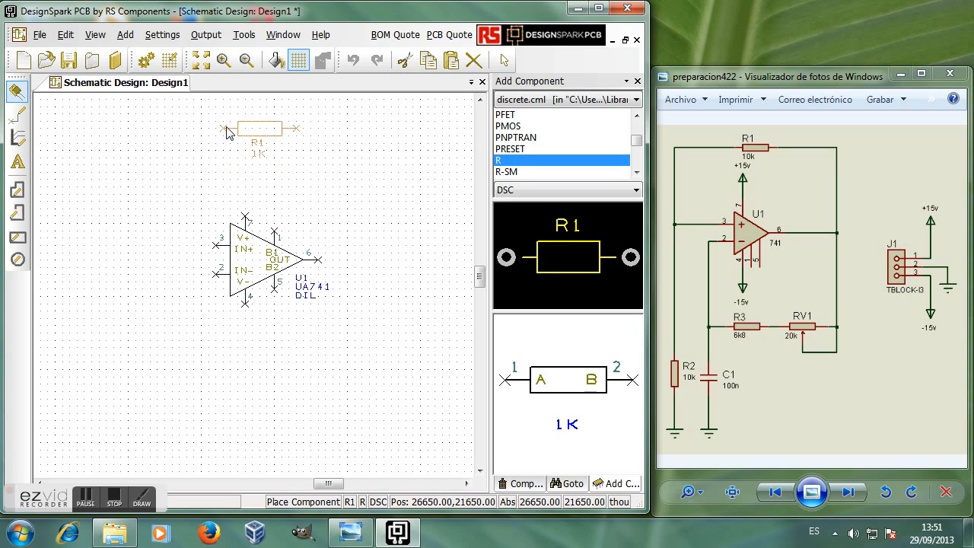
Step: Fix resistor R1 above op-amp U1 and start placing a second 1K resistor, R2
{"action": "left_click", "coordinate": [226, 129]}
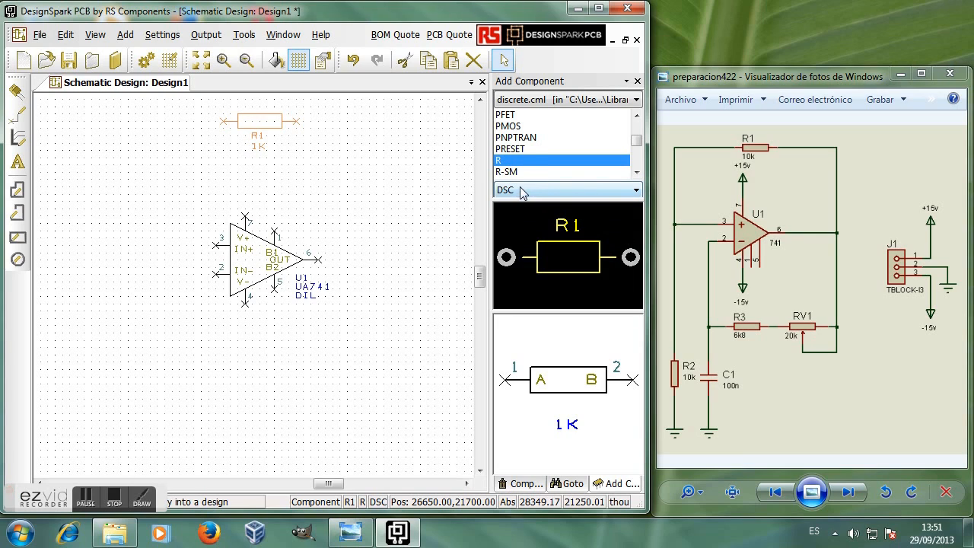
{"action": "double_click", "coordinate": [522, 161]}
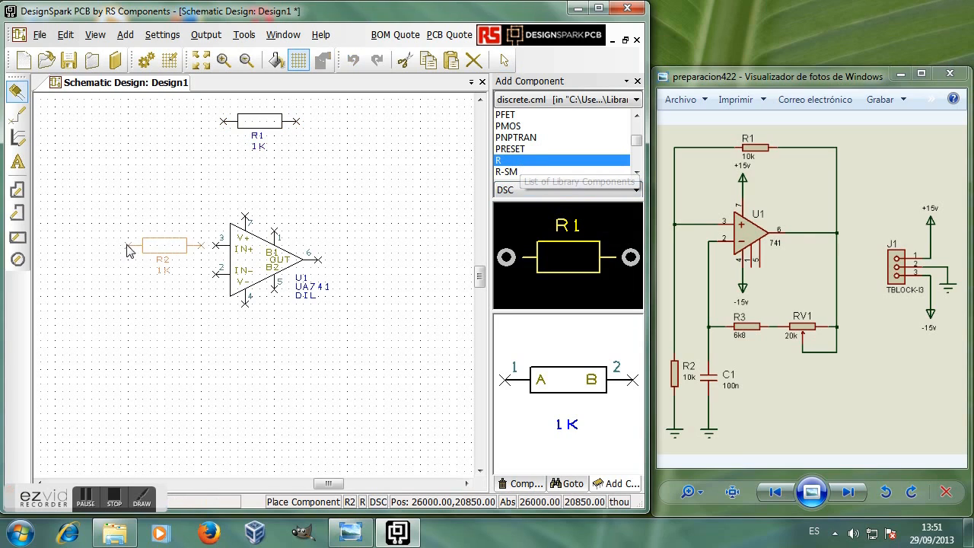
Step: Place R2, rotate it vertical, and position it below-left of op-amp U1
{"action": "left_click", "coordinate": [97, 252]}
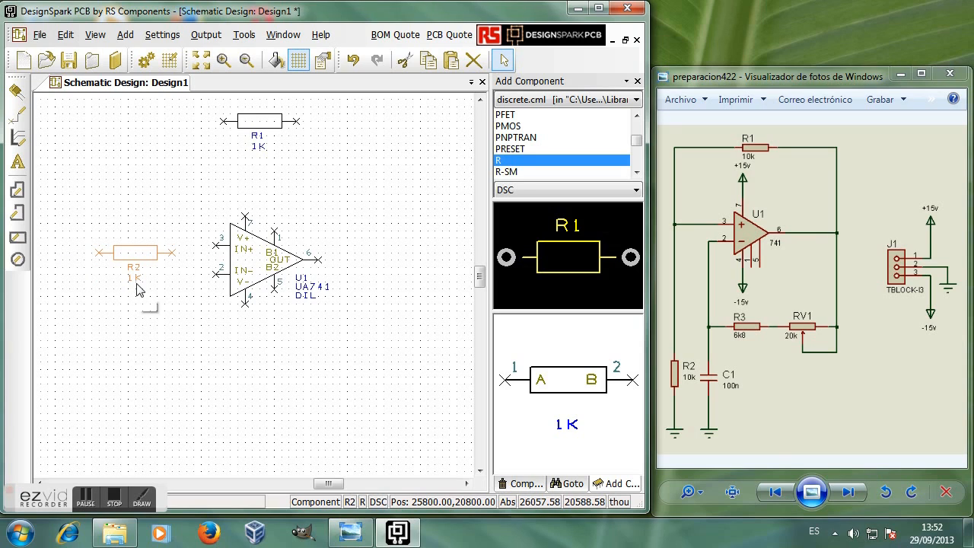
{"action": "key", "text": "r"}
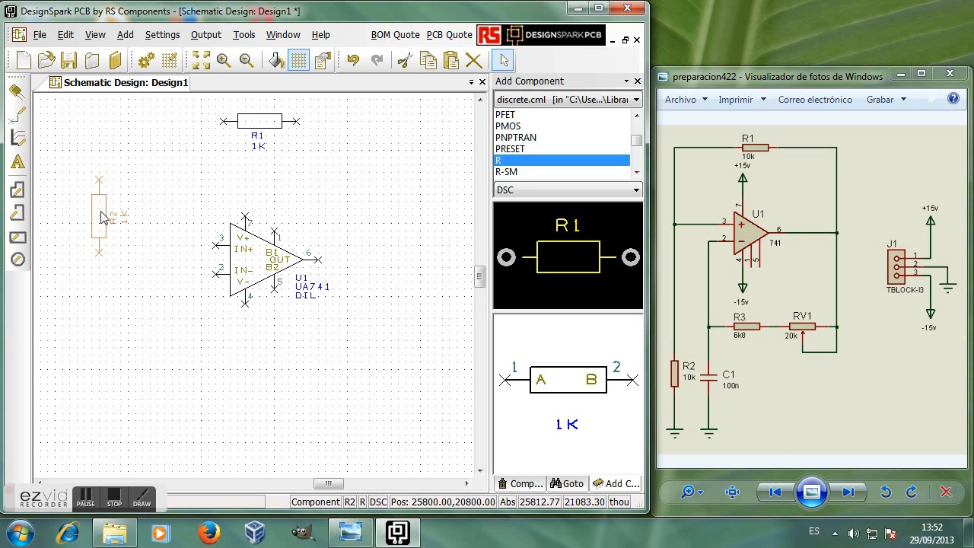
{"action": "left_click_drag", "start_coordinate": [98, 213], "coordinate": [128, 387]}
{"action": "key", "text": "r"}
{"action": "key", "text": "r"}
{"action": "key", "text": "r"}
{"action": "key", "text": "r"}
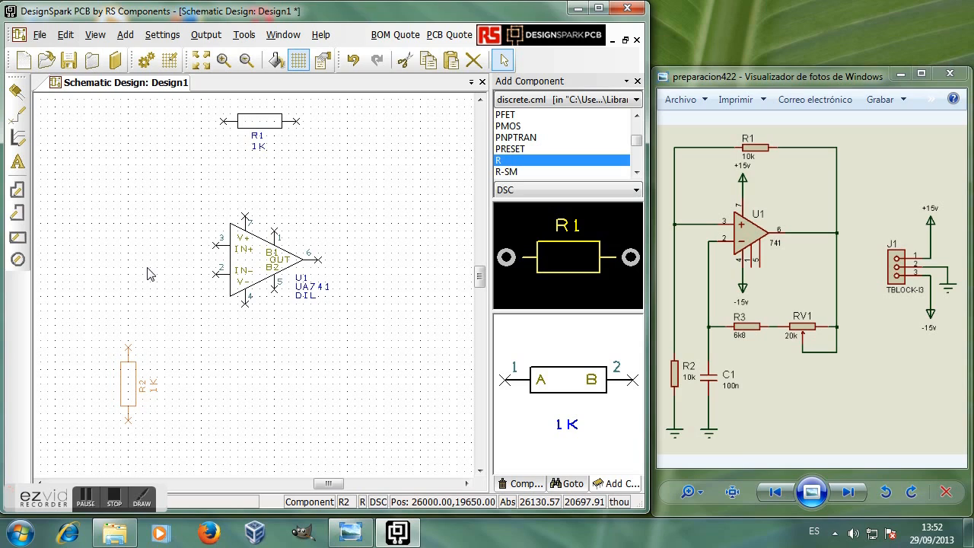
{"action": "key", "text": "Escape"}
Step: Rotate and move R2's name and 1K value labels beside it, then start placing 1K resistor R3
{"action": "left_click", "coordinate": [149, 394]}
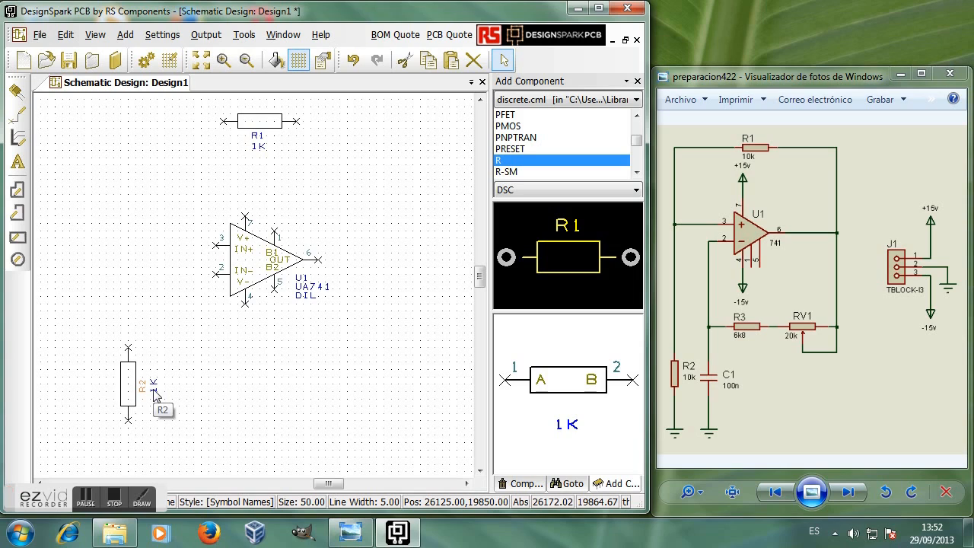
{"action": "key", "text": "r"}
{"action": "key", "text": "r"}
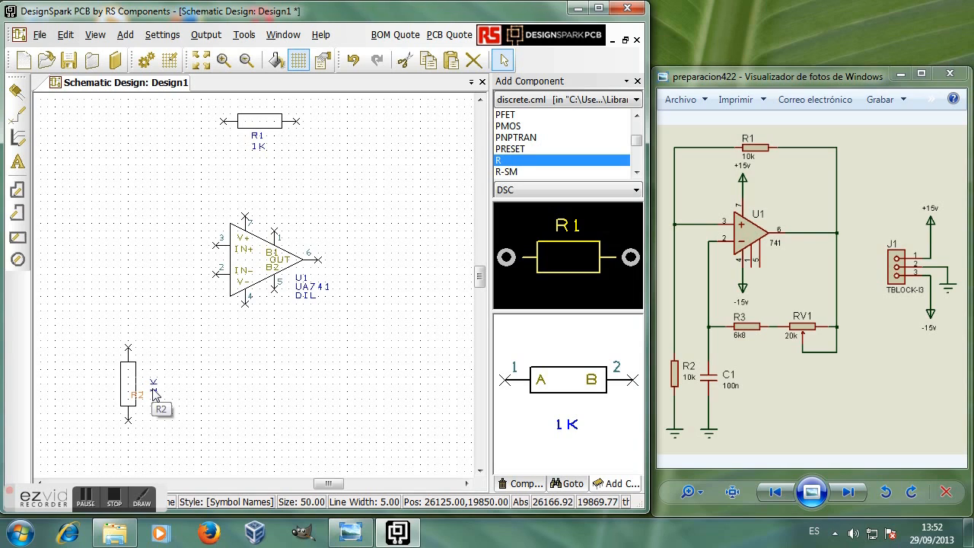
{"action": "left_click", "coordinate": [153, 389]}
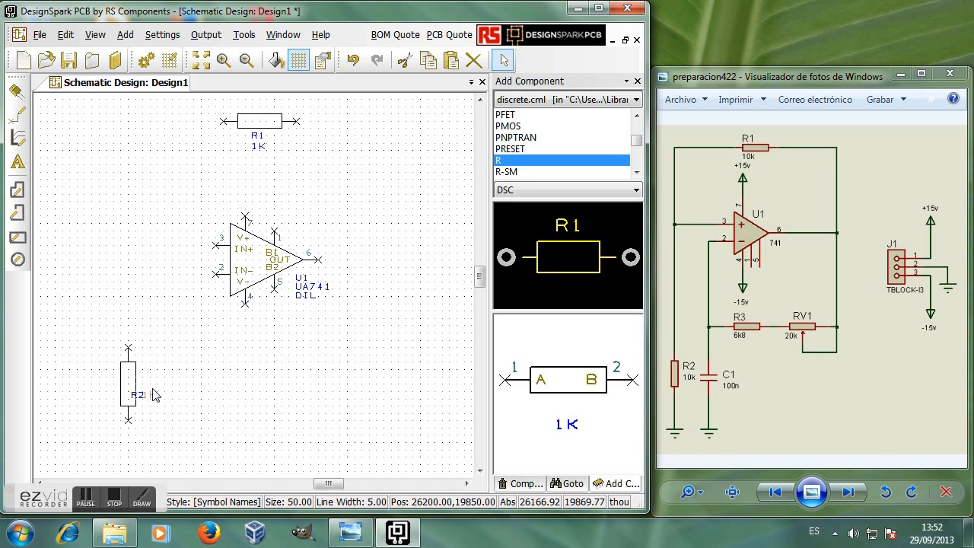
{"action": "left_click_drag", "start_coordinate": [137, 395], "coordinate": [147, 380]}
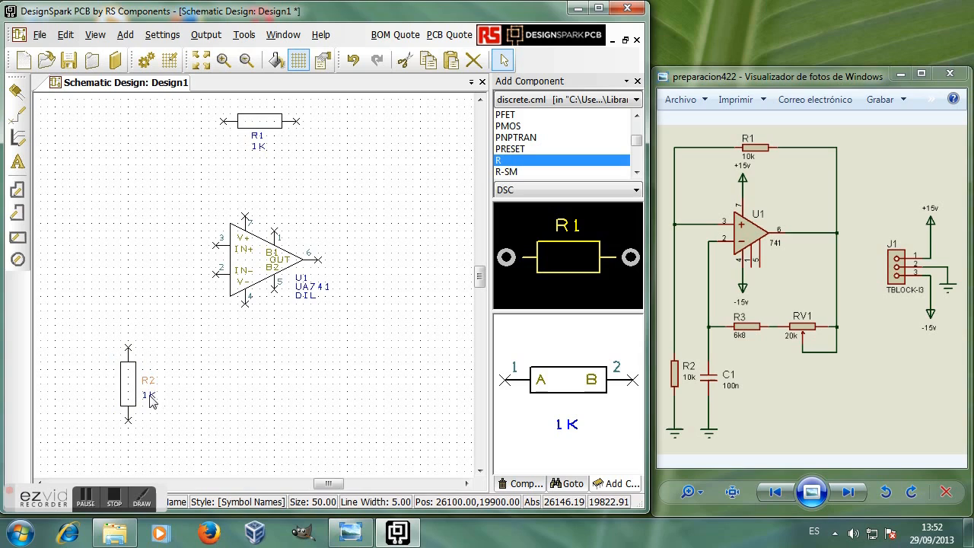
{"action": "left_click", "coordinate": [215, 376]}
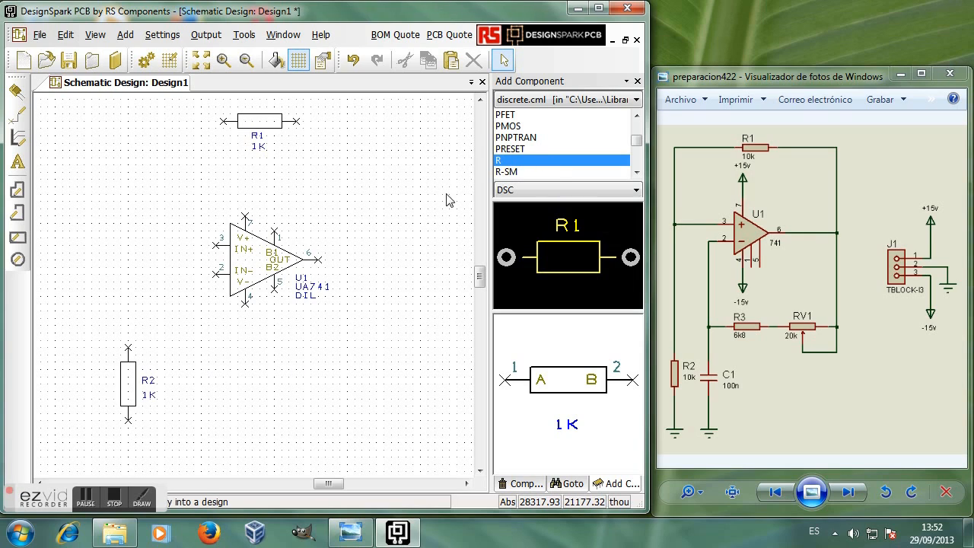
{"action": "left_click_drag", "start_coordinate": [505, 162], "coordinate": [225, 150]}
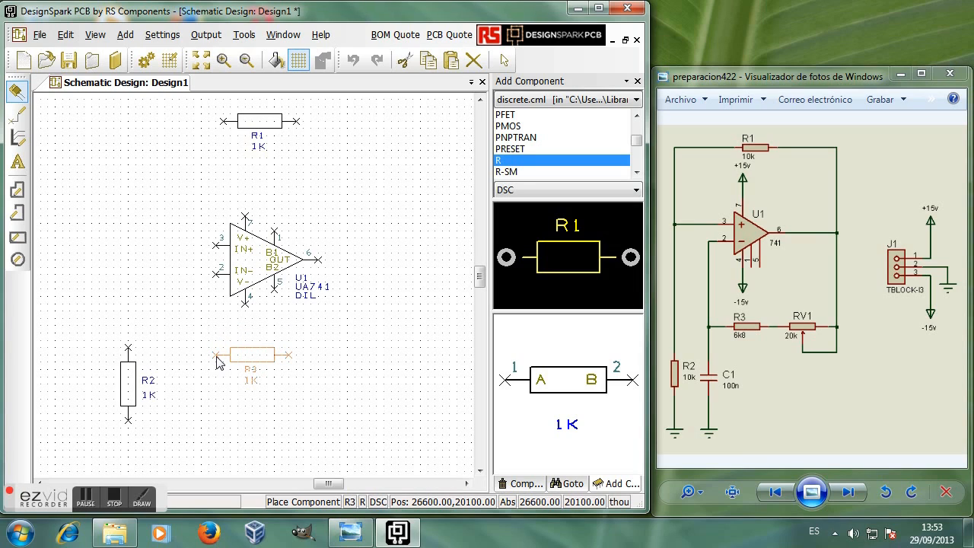
Step: Drop R3 horizontally below the op-amp, nudge it lower, and move R2 further down
{"action": "left_click", "coordinate": [223, 364]}
{"action": "key", "text": "Escape"}
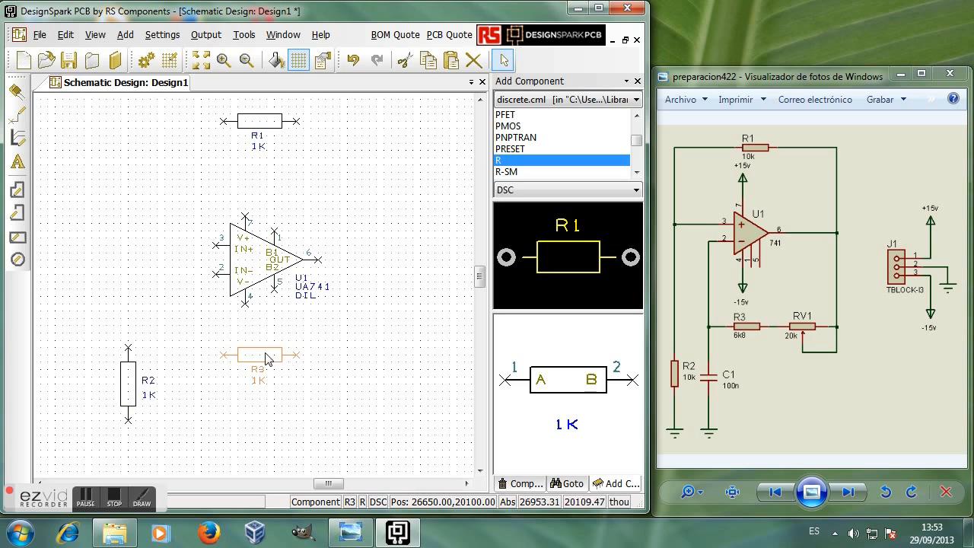
{"action": "left_click_drag", "start_coordinate": [263, 360], "coordinate": [261, 389]}
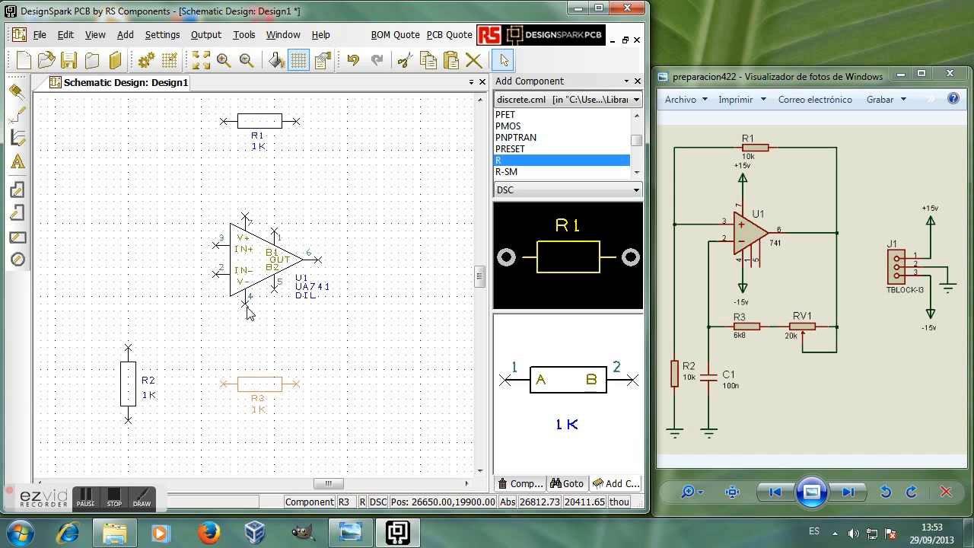
{"action": "left_click", "coordinate": [131, 381]}
{"action": "left_click_drag", "start_coordinate": [131, 380], "coordinate": [131, 426]}
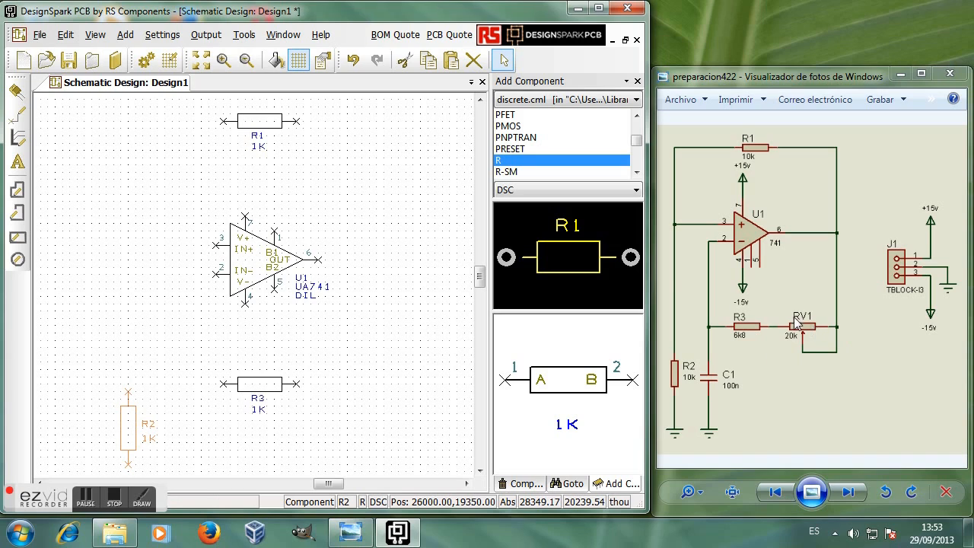
Step: Find RA_POT in the component list and place the 10K potentiometer R4 right of R3
{"action": "left_click", "coordinate": [637, 174]}
{"action": "left_click", "coordinate": [637, 173]}
{"action": "left_click", "coordinate": [637, 174]}
{"action": "left_click", "coordinate": [637, 173]}
{"action": "left_click", "coordinate": [637, 172]}
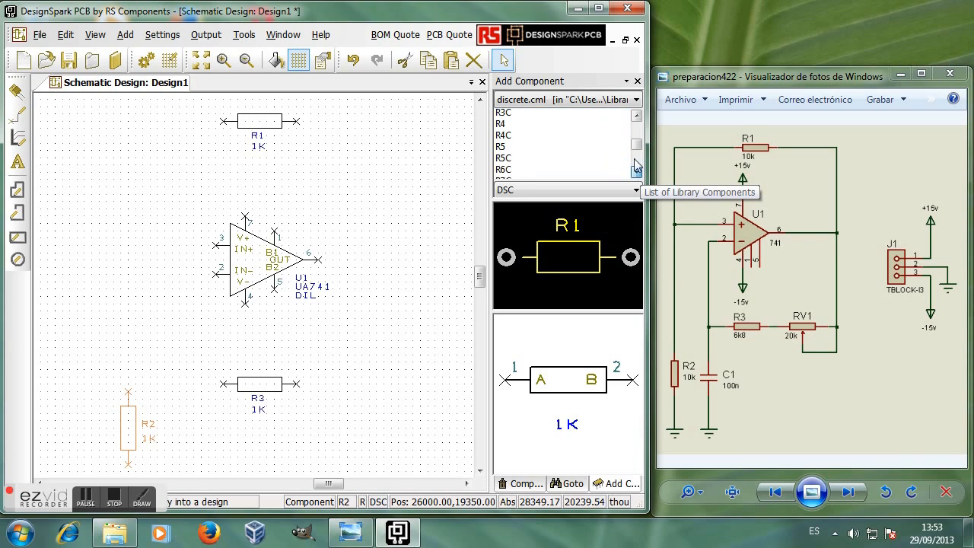
{"action": "left_click", "coordinate": [637, 169]}
{"action": "left_click", "coordinate": [637, 169]}
{"action": "left_click", "coordinate": [637, 172]}
{"action": "left_click", "coordinate": [637, 172]}
{"action": "left_click", "coordinate": [637, 172]}
{"action": "left_click", "coordinate": [637, 172]}
{"action": "left_click", "coordinate": [637, 172]}
{"action": "left_click", "coordinate": [637, 172]}
{"action": "left_click", "coordinate": [637, 172]}
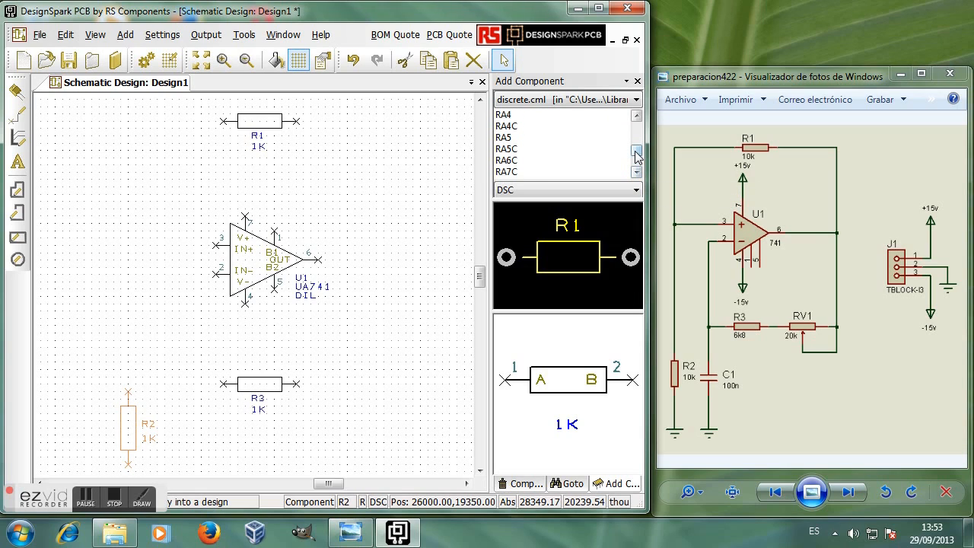
{"action": "left_click_drag", "start_coordinate": [636, 156], "coordinate": [636, 159]}
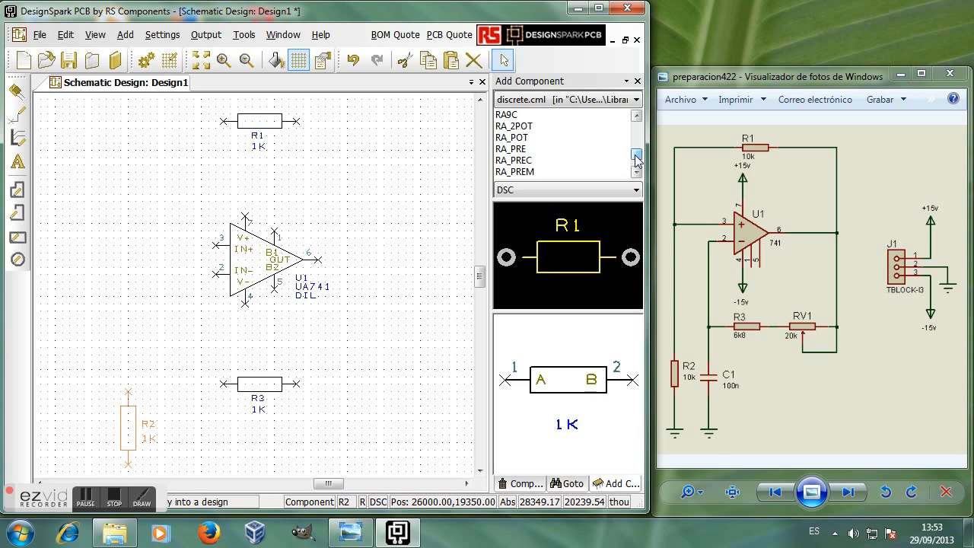
{"action": "left_click", "coordinate": [513, 138]}
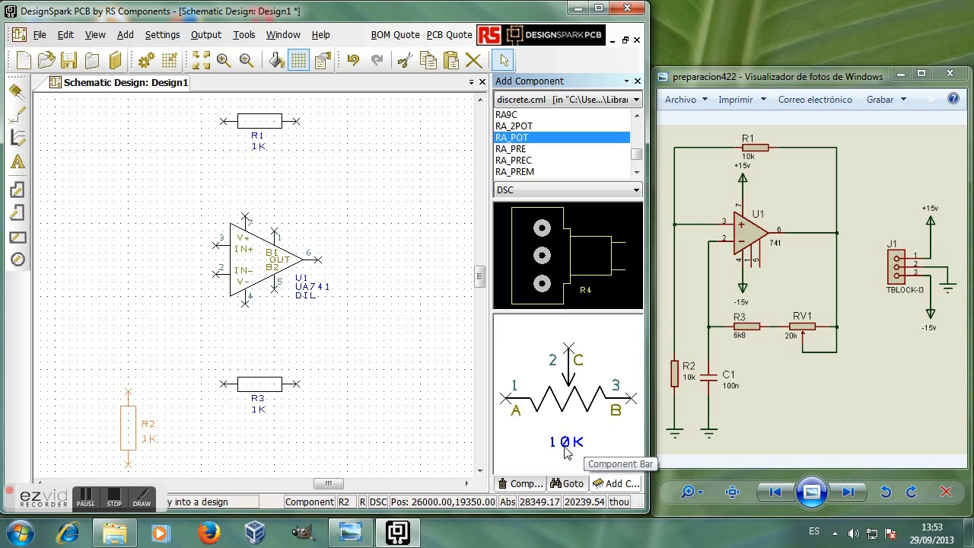
{"action": "left_click_drag", "start_coordinate": [345, 319], "coordinate": [325, 386]}
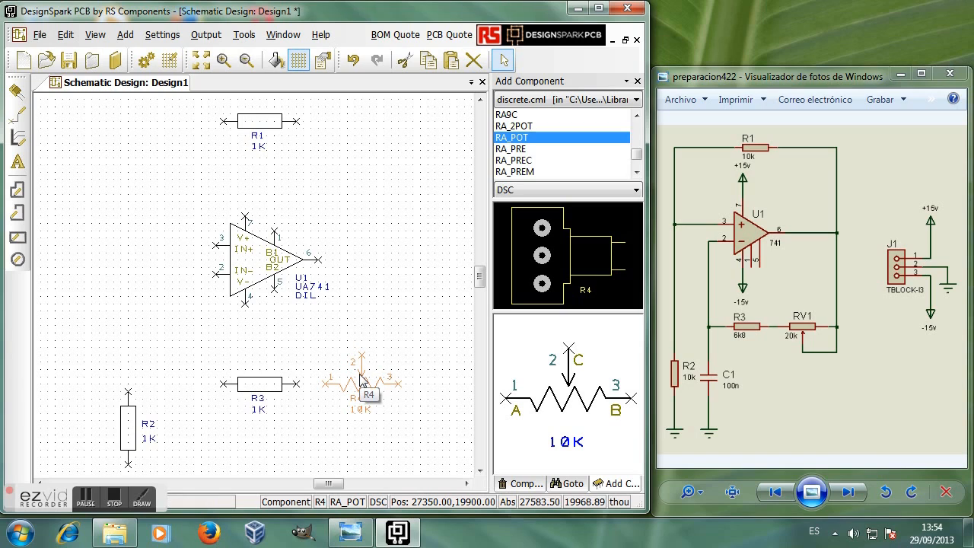
Step: Rotate and flip potentiometer R4, then set it horizontally beside R3 with its wiper pointing down
{"action": "key", "text": "r"}
{"action": "key", "text": "r"}
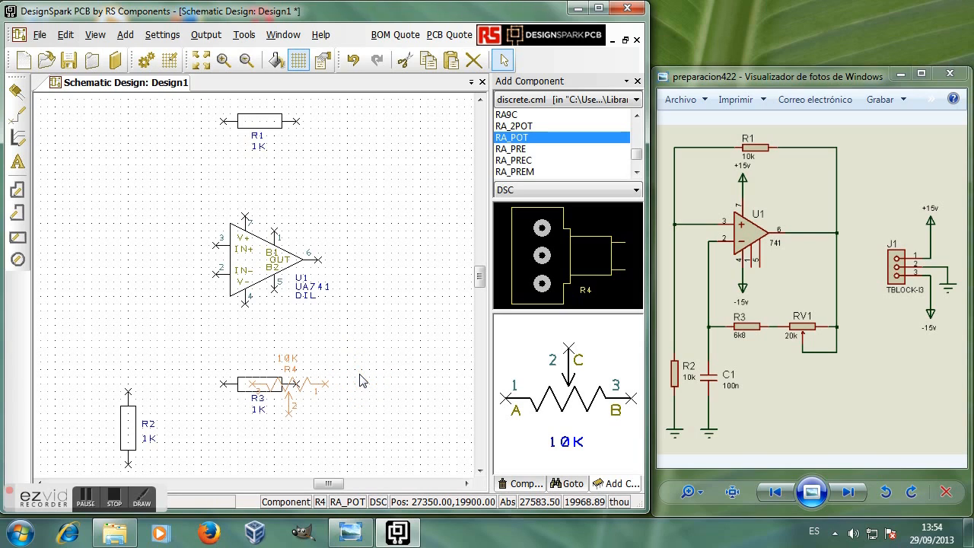
{"action": "left_click_drag", "start_coordinate": [311, 389], "coordinate": [387, 389]}
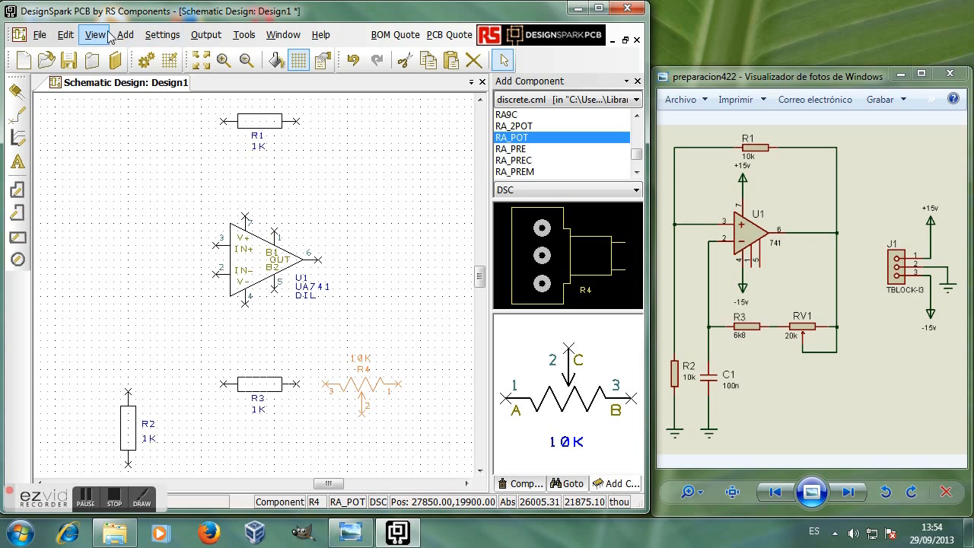
{"action": "right_click", "coordinate": [362, 391]}
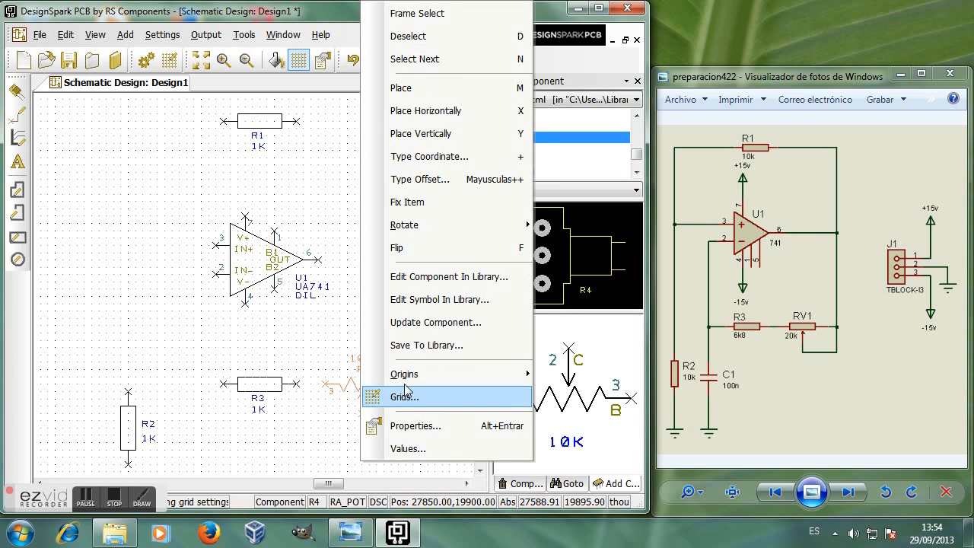
{"action": "mouse_move", "coordinate": [438, 225]}
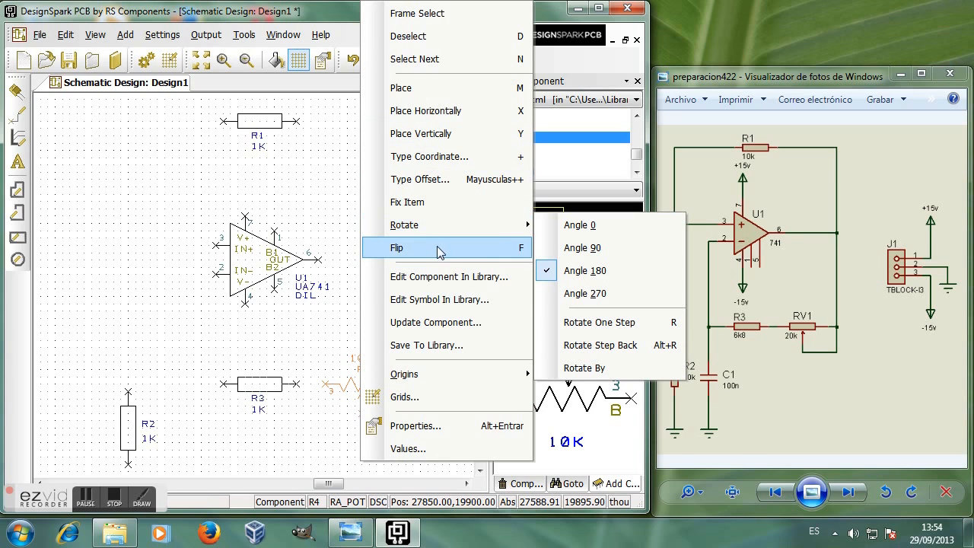
{"action": "left_click", "coordinate": [502, 251]}
{"action": "left_click_drag", "start_coordinate": [435, 387], "coordinate": [373, 387]}
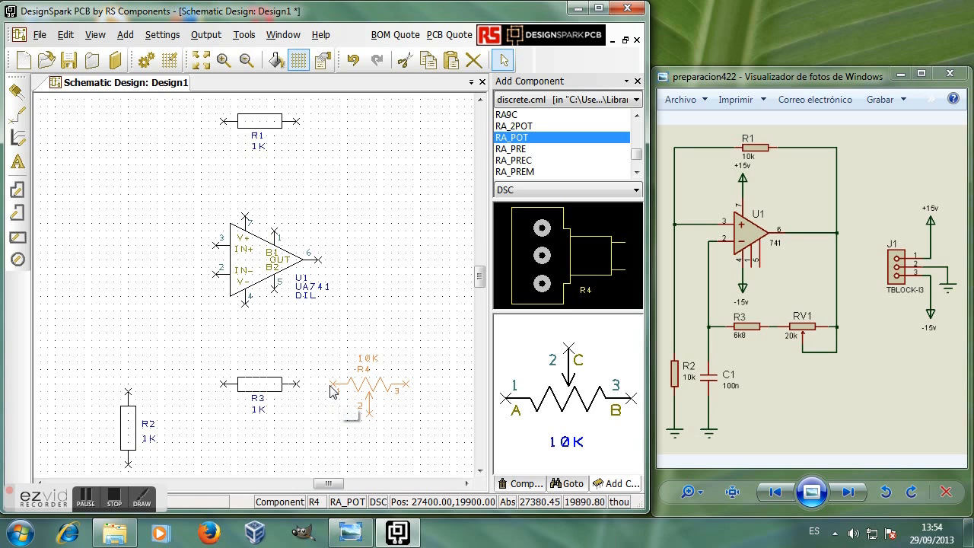
{"action": "left_click", "coordinate": [86, 498]}
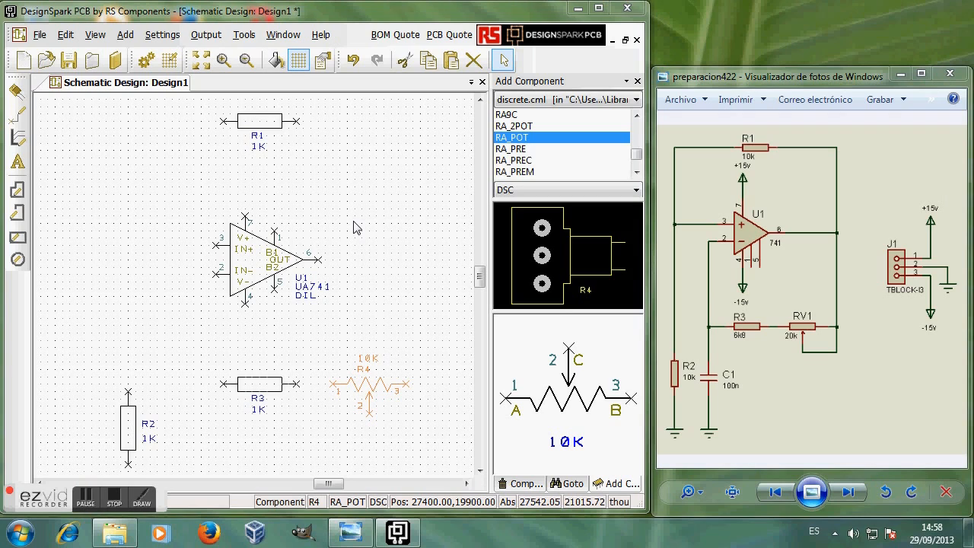
{"action": "left_click", "coordinate": [638, 142]}
{"action": "left_click_drag", "start_coordinate": [638, 143], "coordinate": [638, 137]}
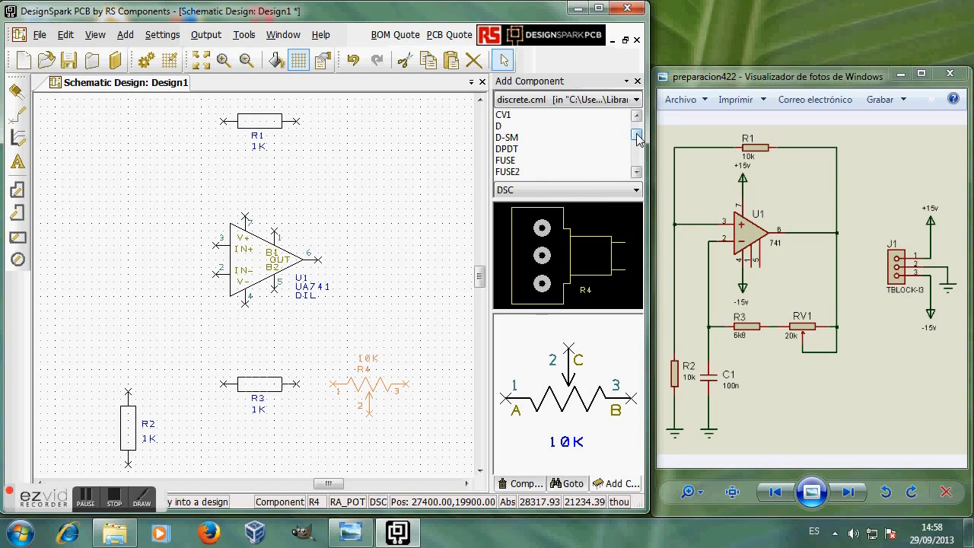
Step: Place capacitor C from the library, rotated vertical, beside R2 at the lower left
{"action": "key", "text": "c"}
{"action": "left_click", "coordinate": [533, 29]}
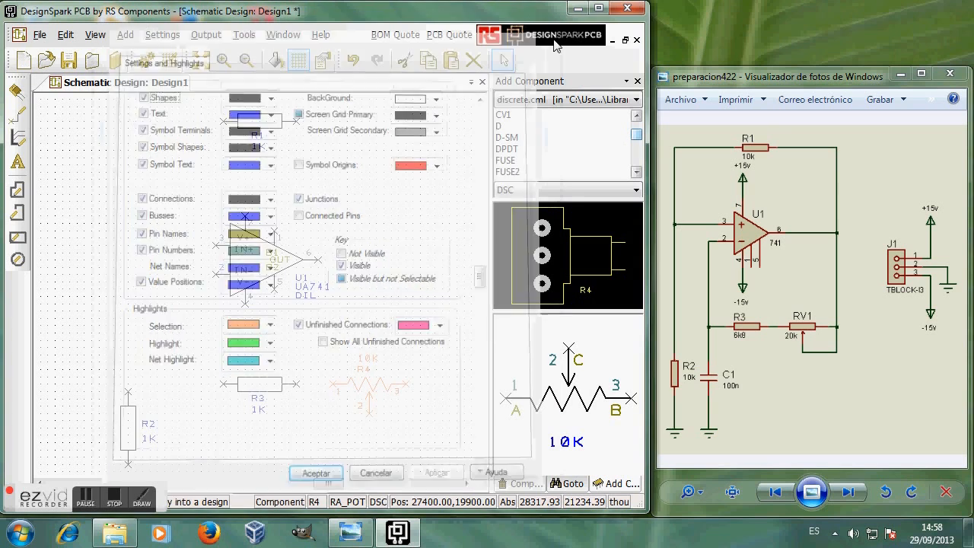
{"action": "left_click", "coordinate": [577, 118]}
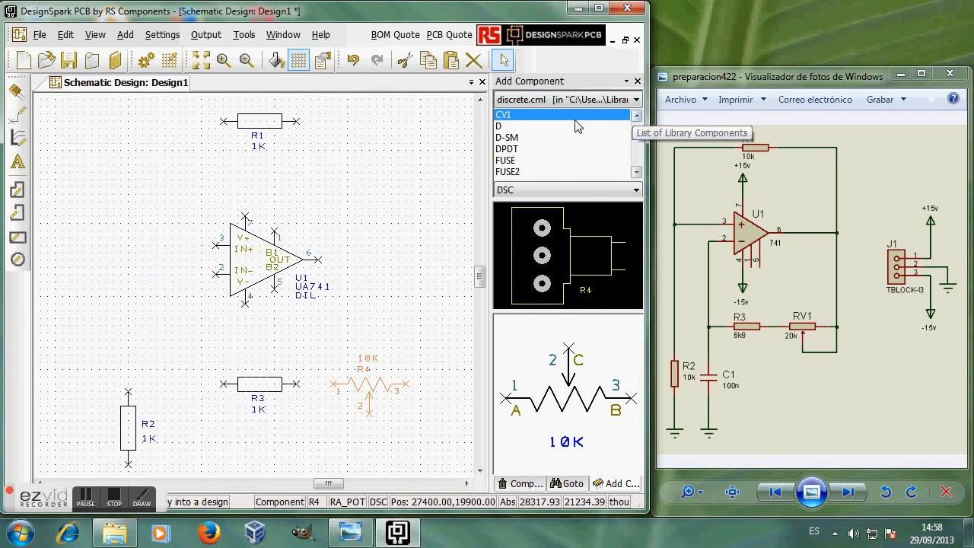
{"action": "key", "text": "c"}
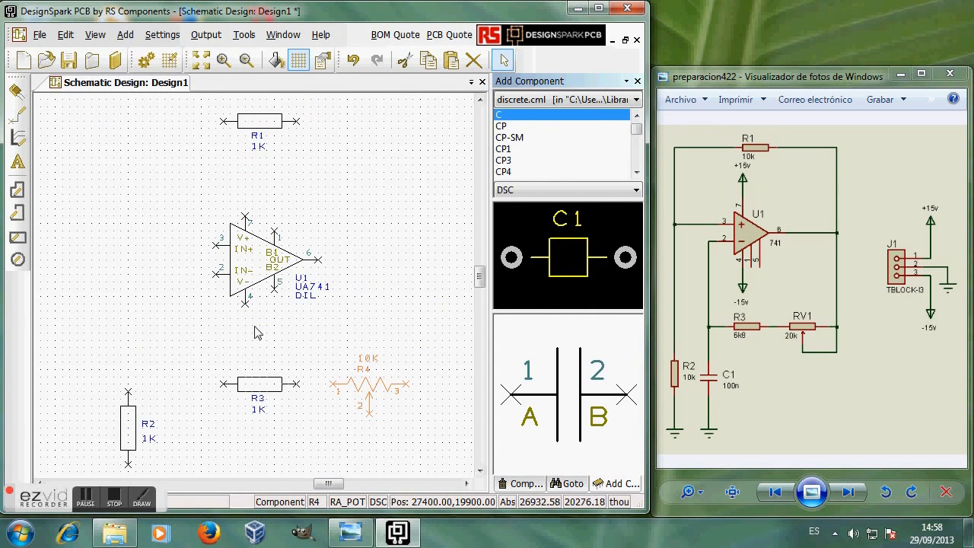
{"action": "left_click_drag", "start_coordinate": [169, 337], "coordinate": [190, 357]}
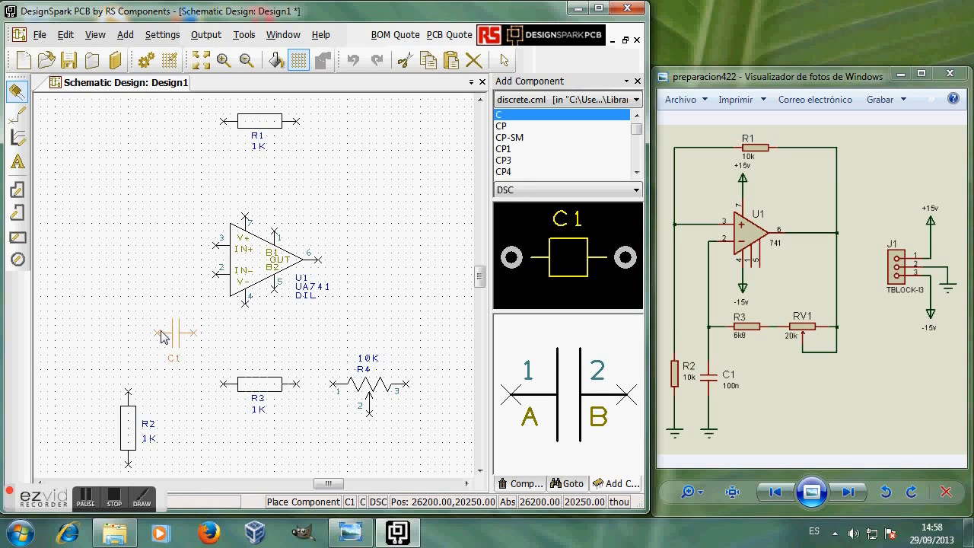
{"action": "left_click", "coordinate": [162, 337]}
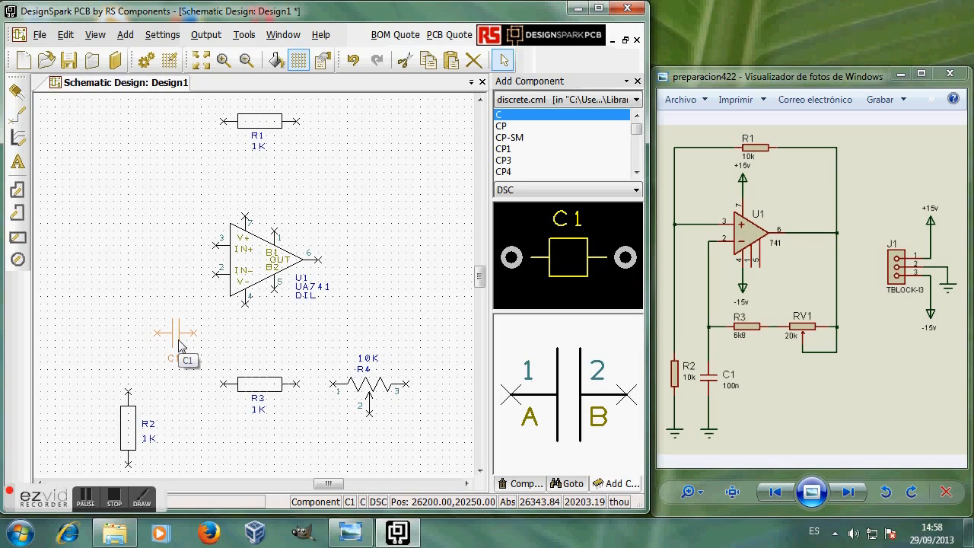
{"action": "key", "text": "r"}
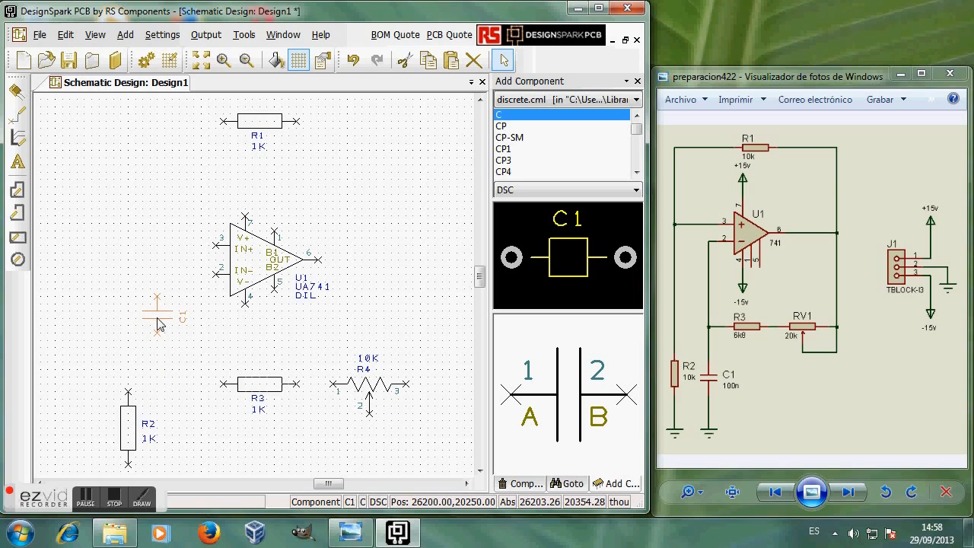
{"action": "left_click_drag", "start_coordinate": [158, 320], "coordinate": [181, 429]}
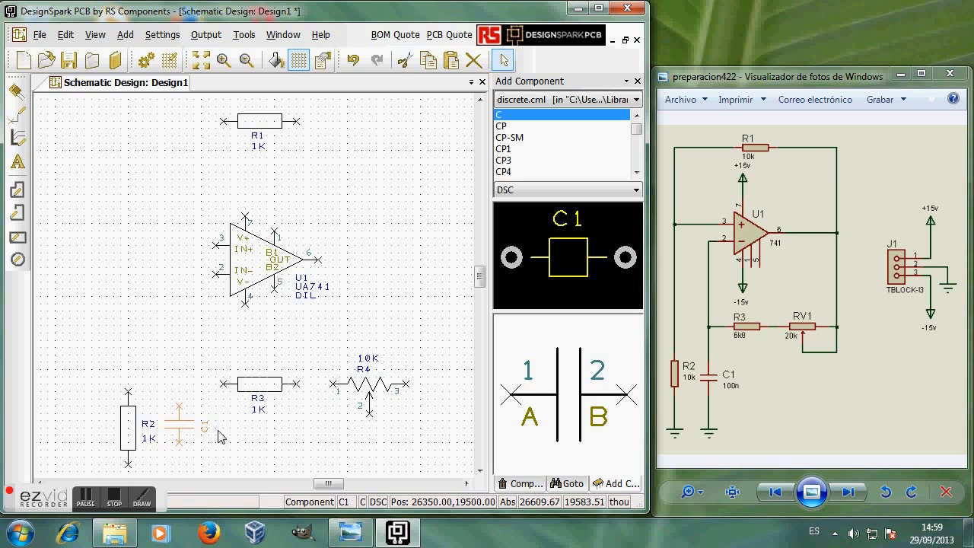
Step: Move the C1 name label to the right of the capacitor
{"action": "left_click", "coordinate": [203, 430]}
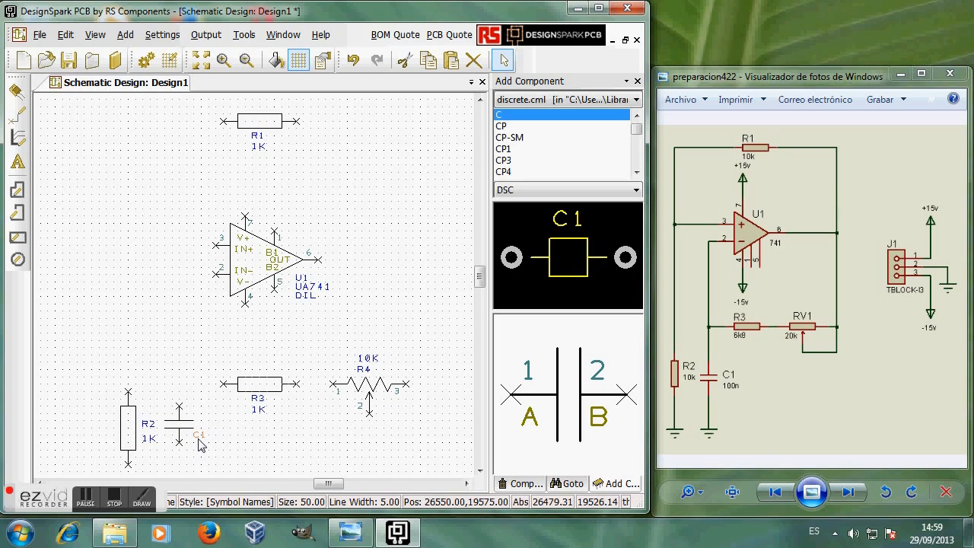
{"action": "left_click", "coordinate": [206, 435]}
{"action": "left_click_drag", "start_coordinate": [204, 434], "coordinate": [208, 428]}
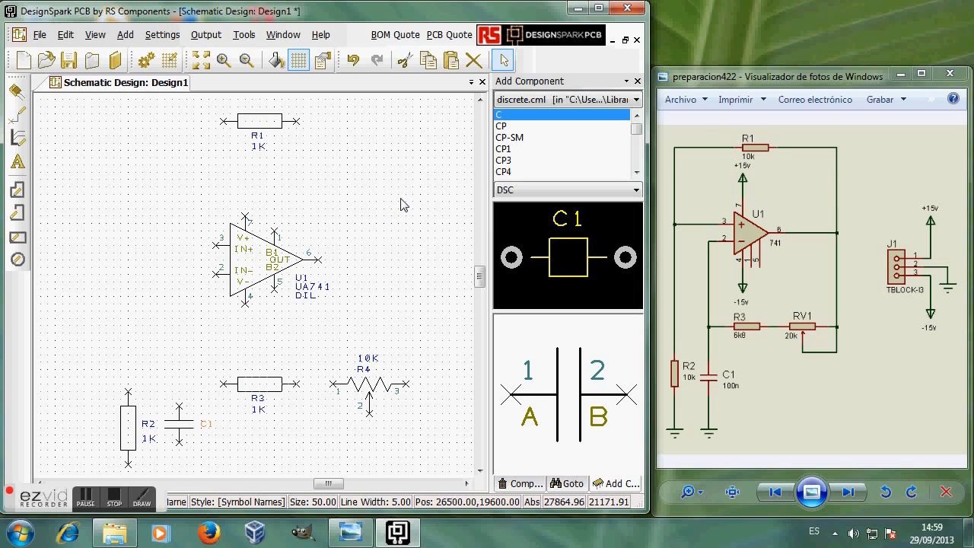
{"action": "left_click_drag", "start_coordinate": [335, 485], "coordinate": [344, 486]}
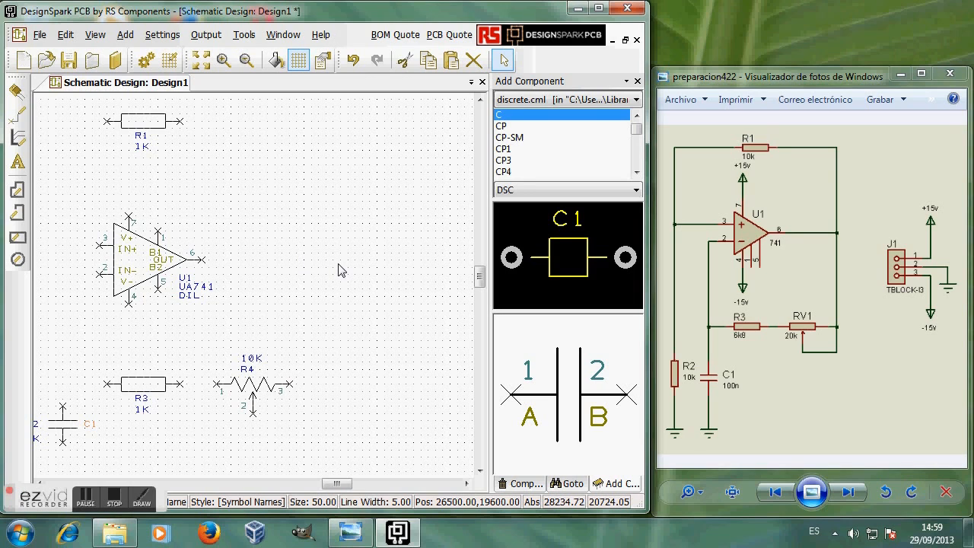
Step: Open the ModelSource browser, log out, and log back in with the saved credentials
{"action": "left_click", "coordinate": [95, 38]}
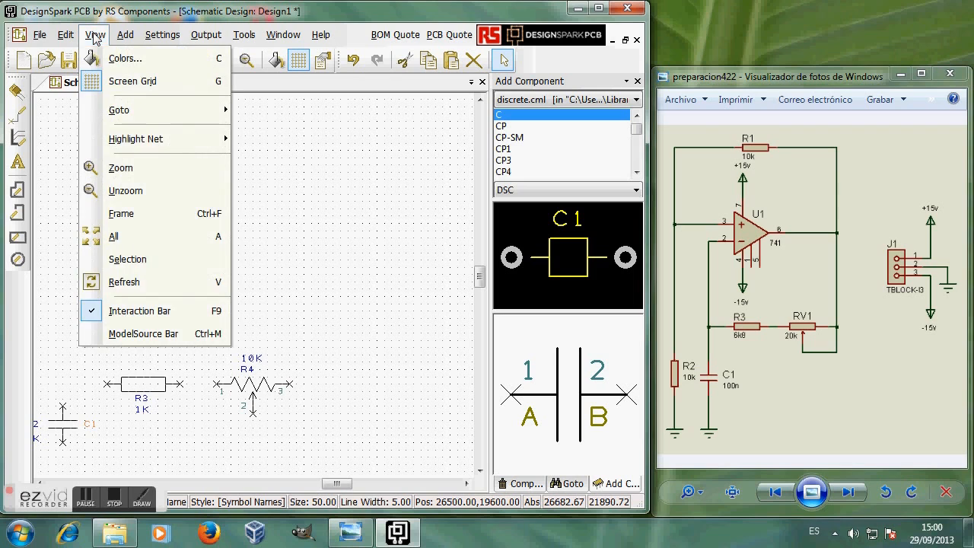
{"action": "left_click", "coordinate": [133, 335]}
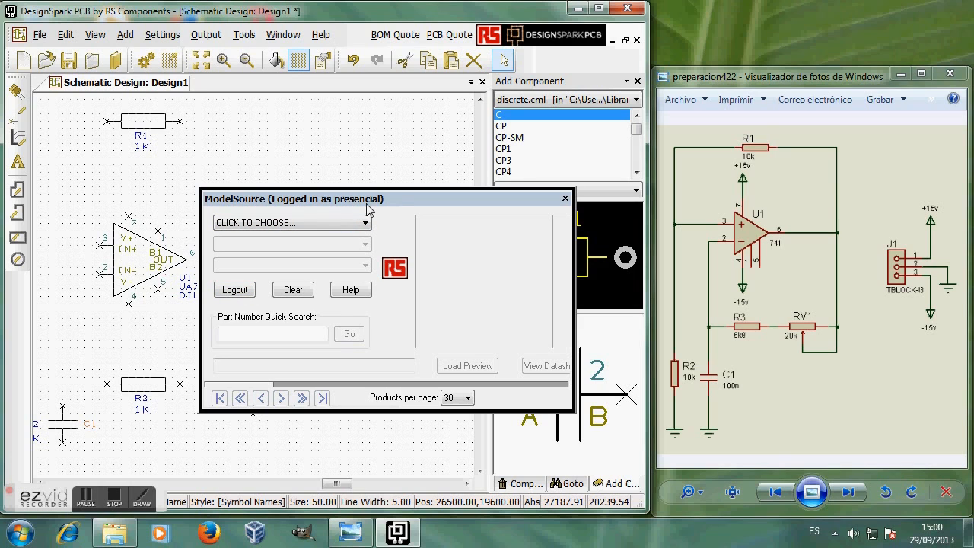
{"action": "left_click", "coordinate": [236, 290]}
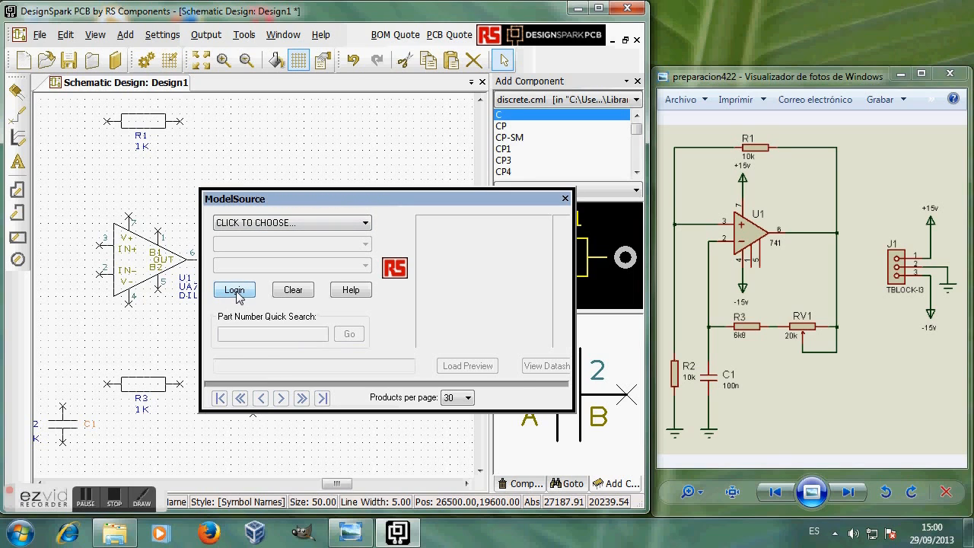
{"action": "left_click", "coordinate": [236, 292]}
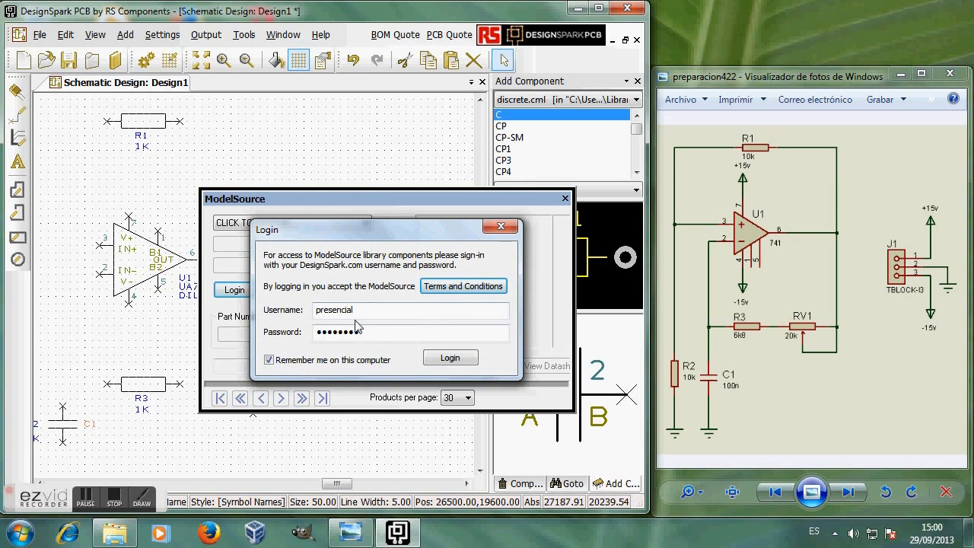
{"action": "left_click", "coordinate": [459, 360]}
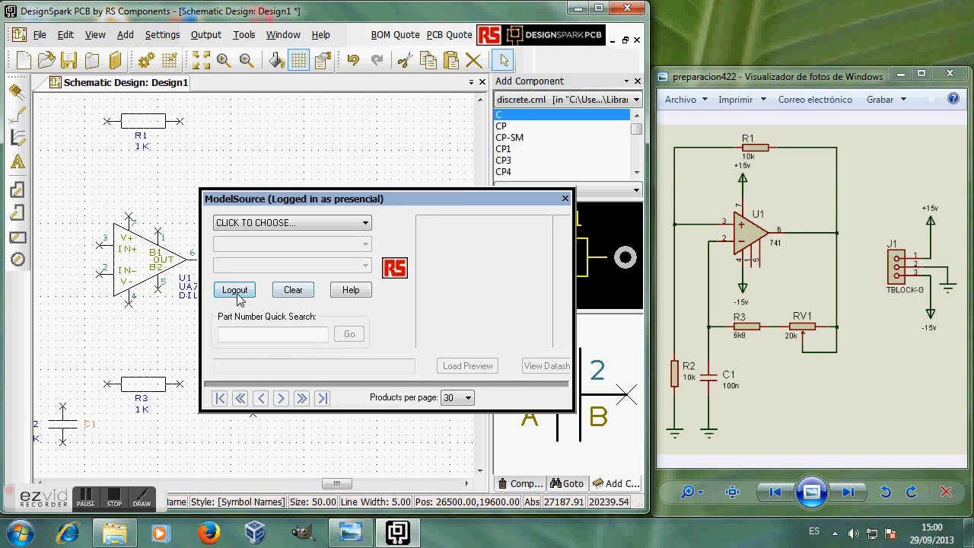
Step: Choose Conectores › Conectores para PCB › Bloques Terminales para PCB and move the download notice aside
{"action": "left_click", "coordinate": [365, 225]}
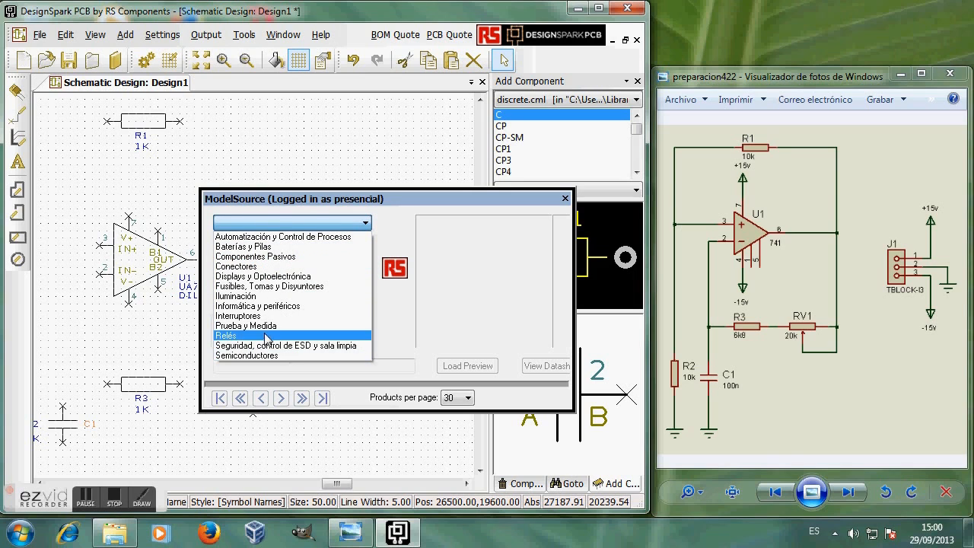
{"action": "left_click", "coordinate": [241, 267]}
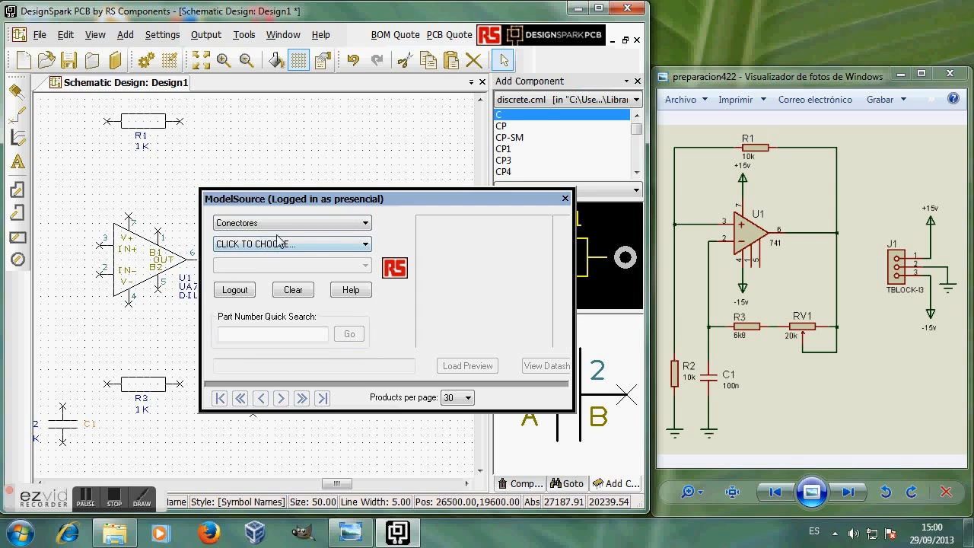
{"action": "left_click", "coordinate": [366, 244]}
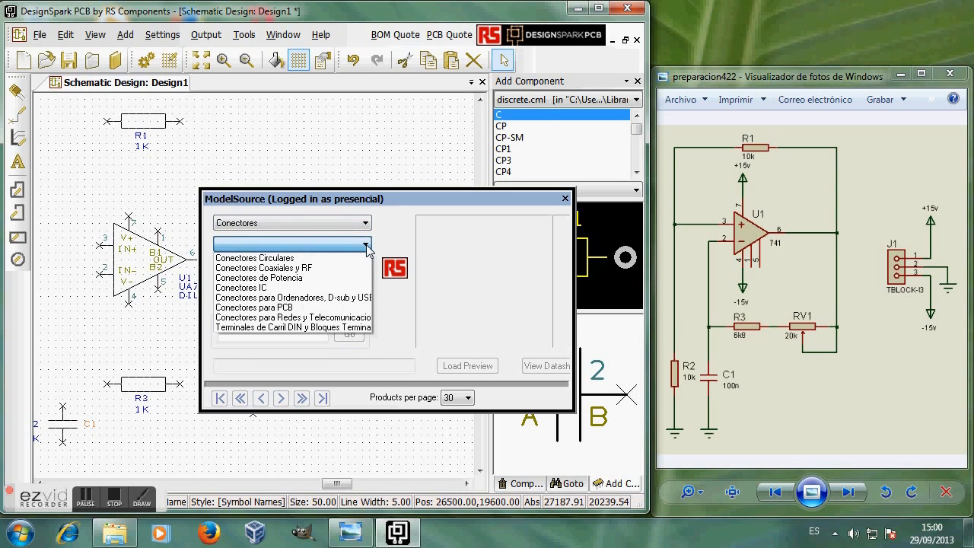
{"action": "left_click", "coordinate": [287, 308]}
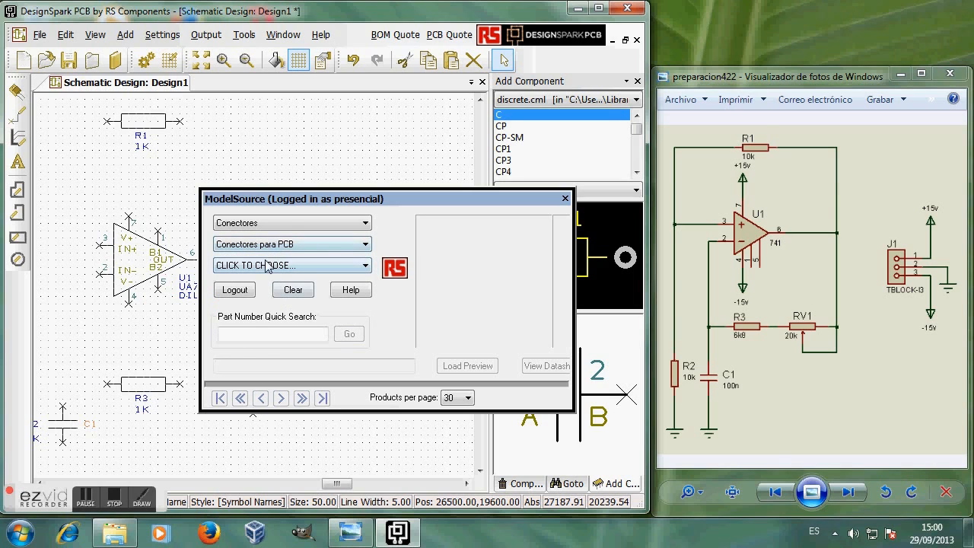
{"action": "left_click", "coordinate": [365, 265]}
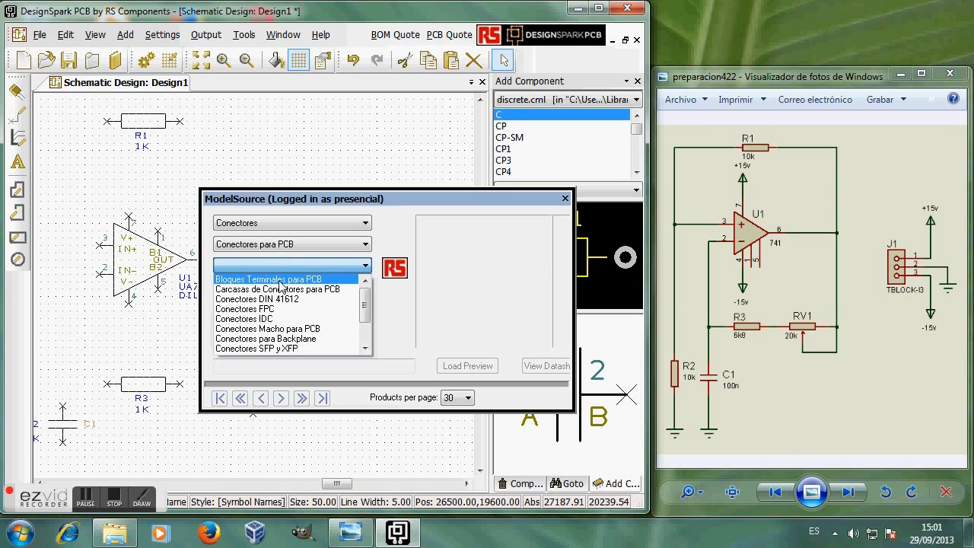
{"action": "left_click", "coordinate": [281, 279]}
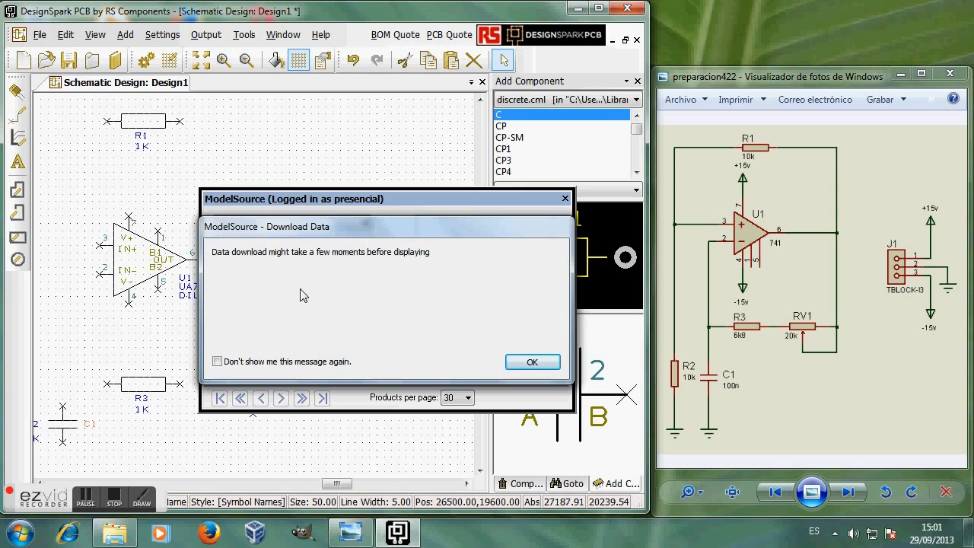
{"action": "left_click_drag", "start_coordinate": [369, 233], "coordinate": [321, 157]}
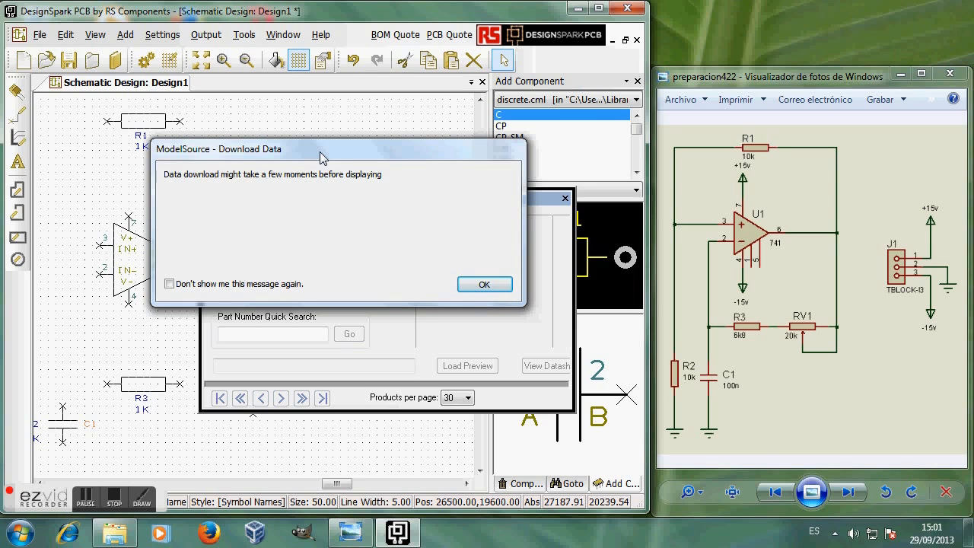
Step: Permanently dismiss the download notice, then float and enlarge ModelSource to show the 36 results
{"action": "left_click", "coordinate": [169, 285]}
{"action": "left_click", "coordinate": [485, 285]}
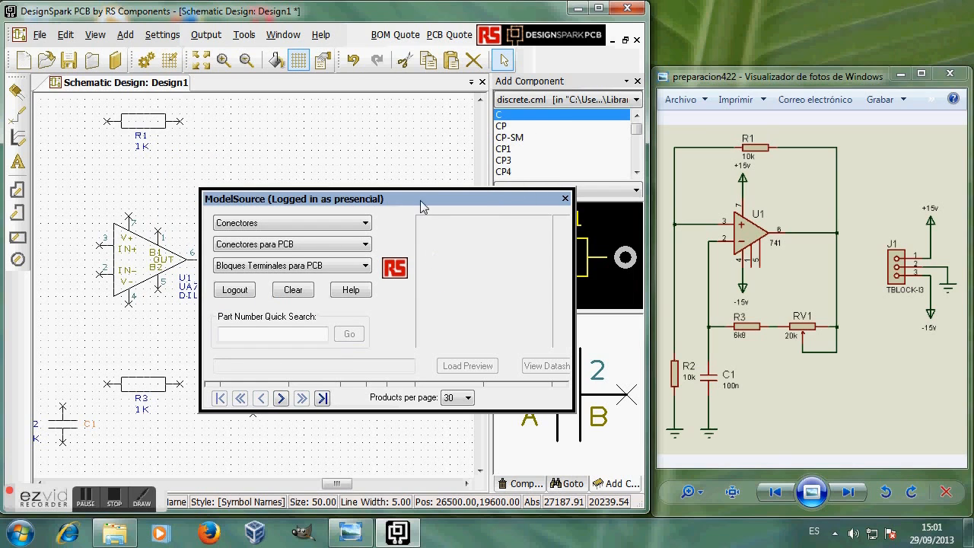
{"action": "left_click_drag", "start_coordinate": [426, 206], "coordinate": [338, 474]}
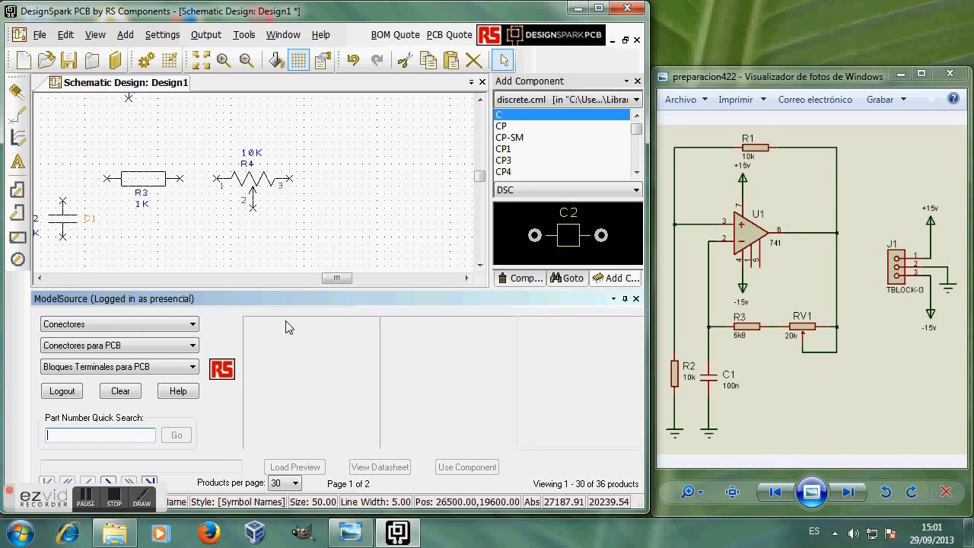
{"action": "double_click", "coordinate": [536, 302]}
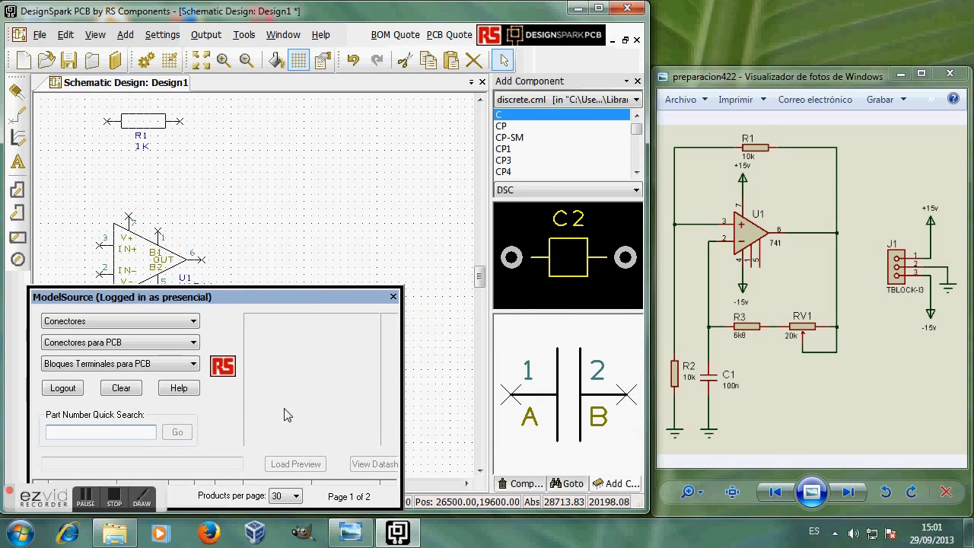
{"action": "left_click_drag", "start_coordinate": [283, 295], "coordinate": [318, 213]}
{"action": "left_click_drag", "start_coordinate": [437, 428], "coordinate": [514, 482]}
{"action": "left_click_drag", "start_coordinate": [370, 216], "coordinate": [350, 24]}
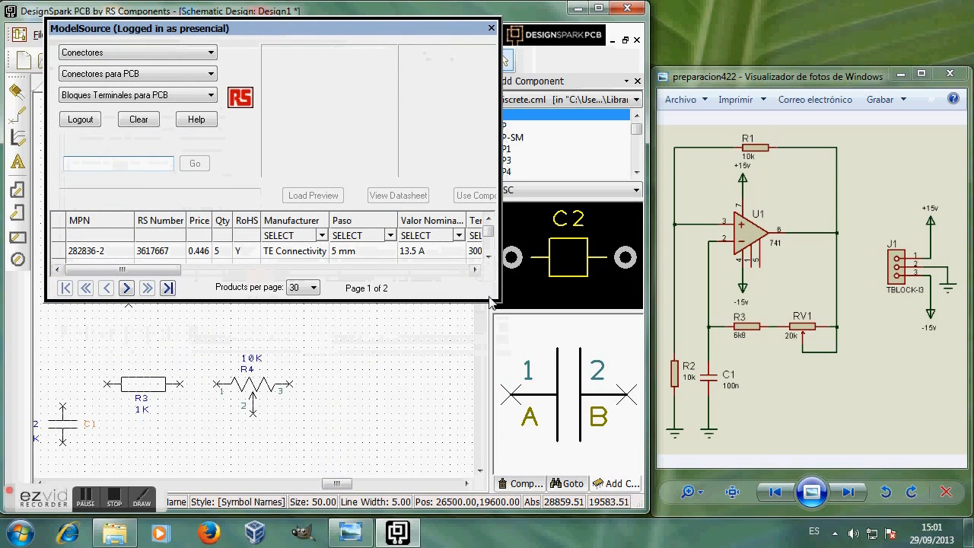
{"action": "left_click_drag", "start_coordinate": [500, 302], "coordinate": [629, 478]}
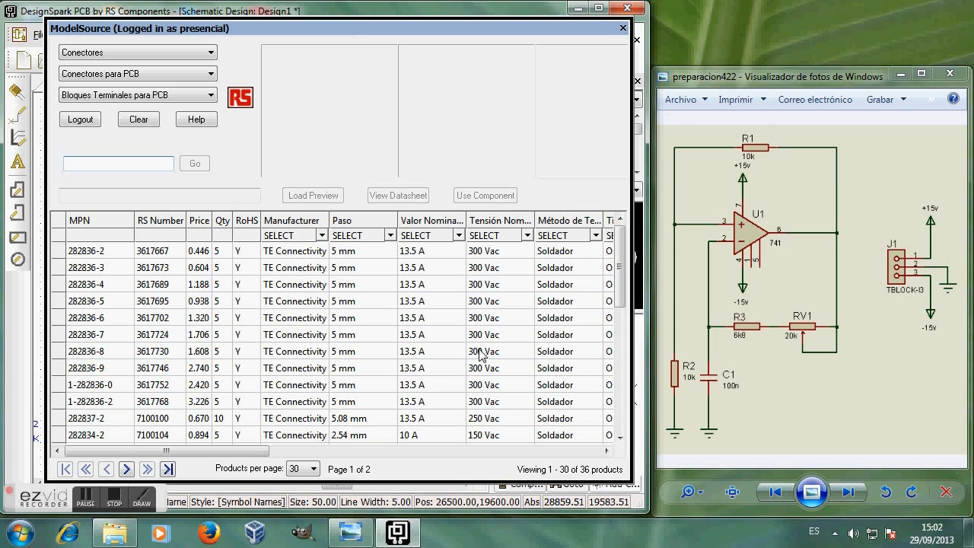
{"action": "left_click_drag", "start_coordinate": [272, 450], "coordinate": [356, 459]}
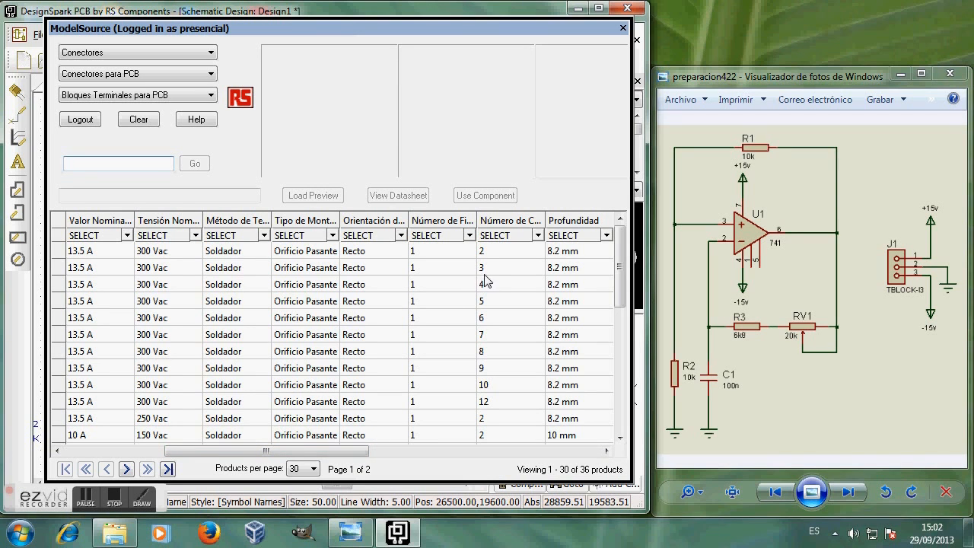
{"action": "left_click_drag", "start_coordinate": [320, 456], "coordinate": [270, 460]}
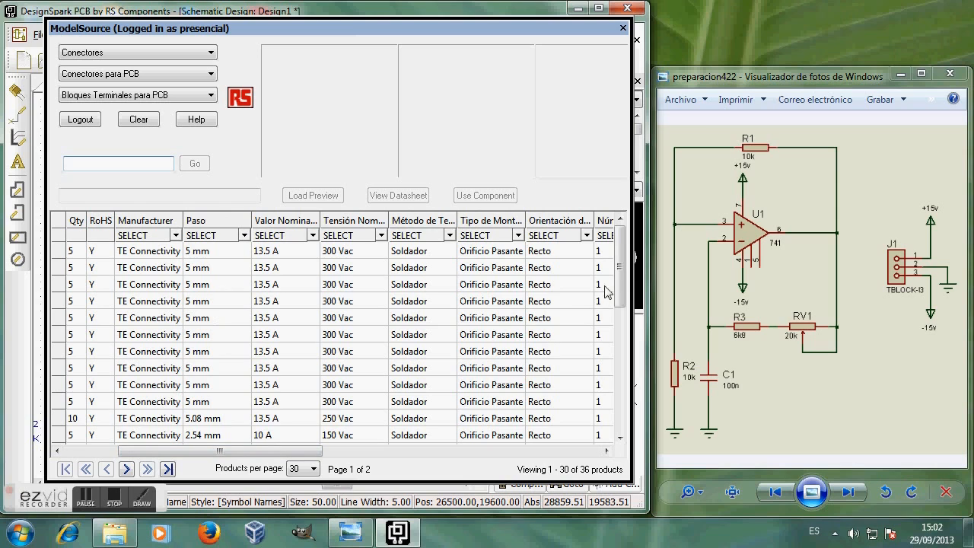
{"action": "scroll", "coordinate": [579, 319], "scroll_direction": "down", "scroll_amount": 4}
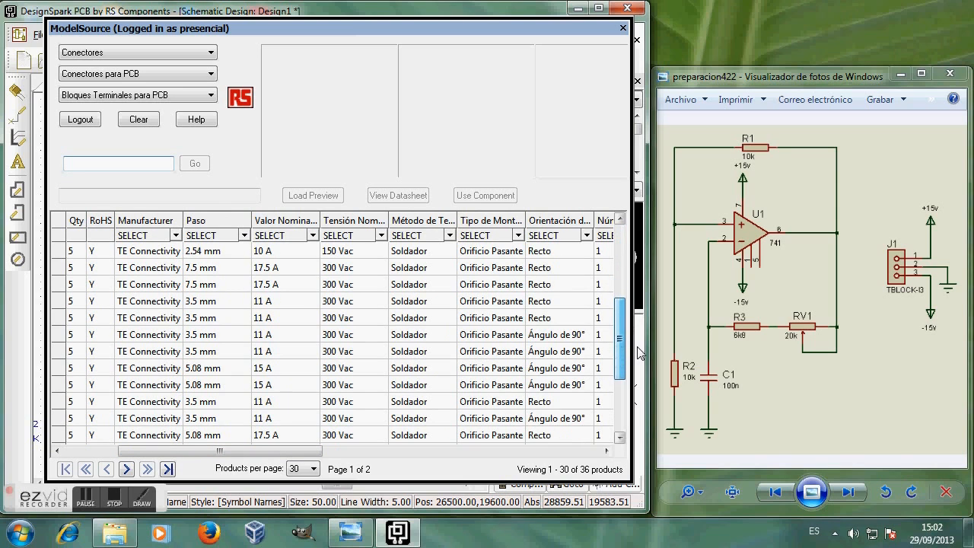
{"action": "mouse_move", "coordinate": [268, 455]}
{"action": "left_mouse_down"}
{"action": "mouse_move", "coordinate": [309, 452]}
{"action": "mouse_move", "coordinate": [274, 452]}
{"action": "left_mouse_up"}
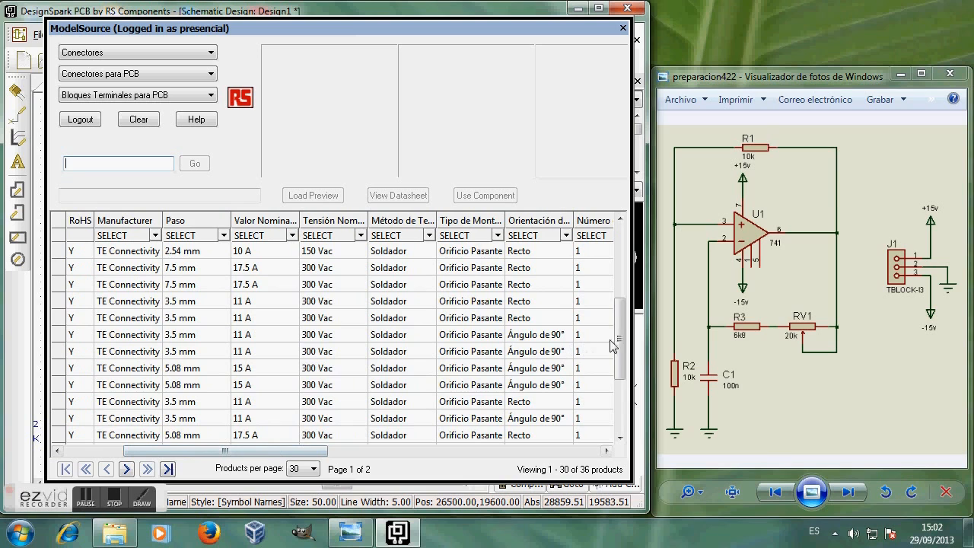
{"action": "scroll", "coordinate": [615, 342], "scroll_direction": "down", "scroll_amount": 2}
{"action": "left_click", "coordinate": [353, 453]}
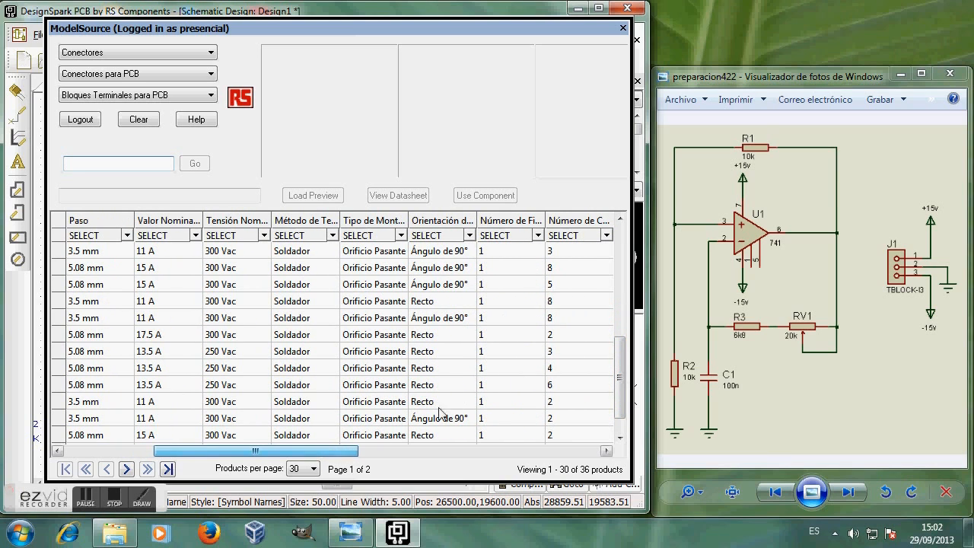
Step: Select terminal block 282837-3, preview its symbol and footprint, and open its datasheet
{"action": "left_click", "coordinate": [313, 349]}
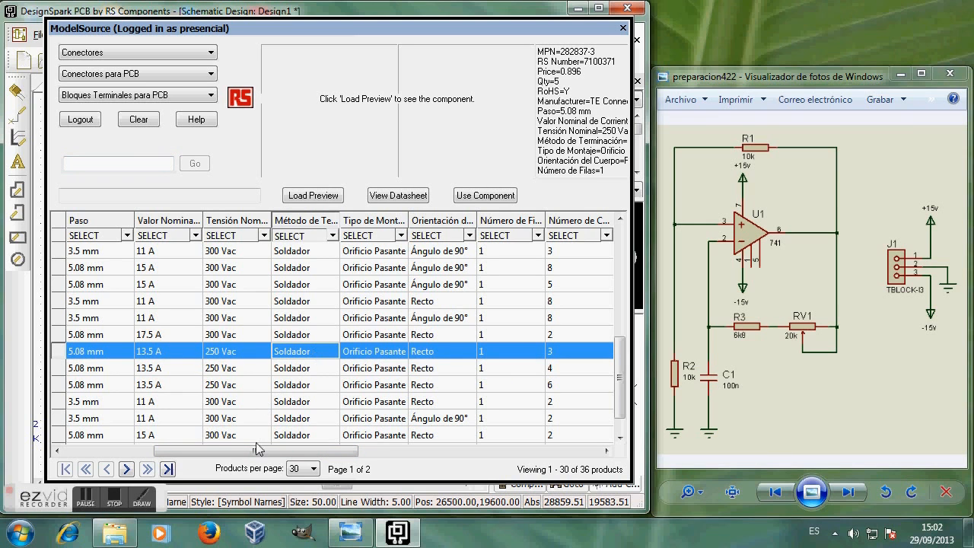
{"action": "left_click_drag", "start_coordinate": [259, 451], "coordinate": [163, 454]}
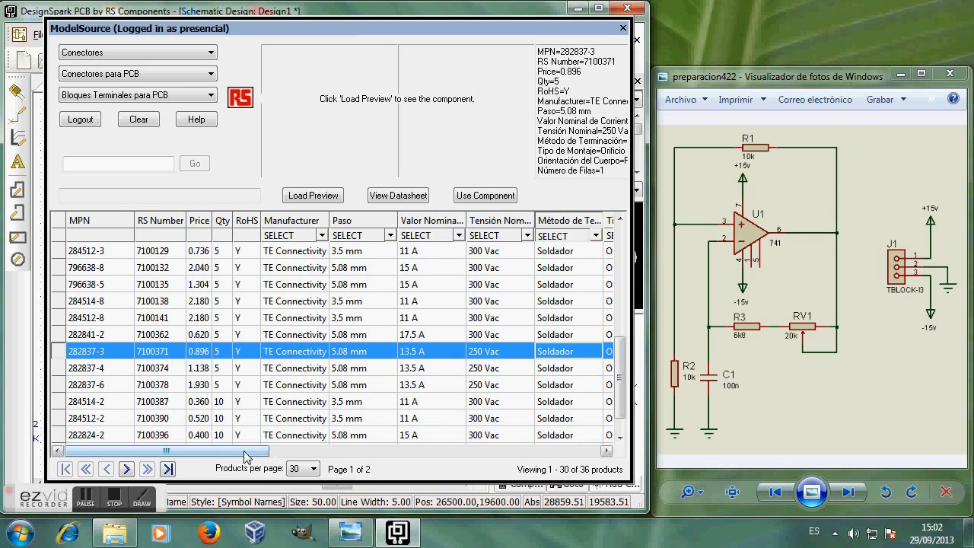
{"action": "left_click_drag", "start_coordinate": [253, 451], "coordinate": [441, 457]}
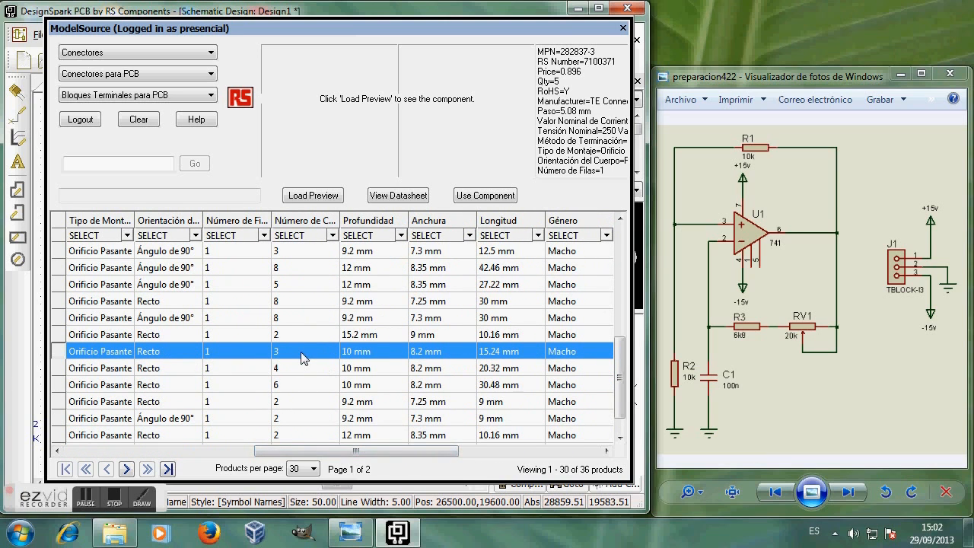
{"action": "mouse_move", "coordinate": [366, 453]}
{"action": "left_mouse_down"}
{"action": "mouse_move", "coordinate": [555, 465]}
{"action": "mouse_move", "coordinate": [565, 442]}
{"action": "left_mouse_up"}
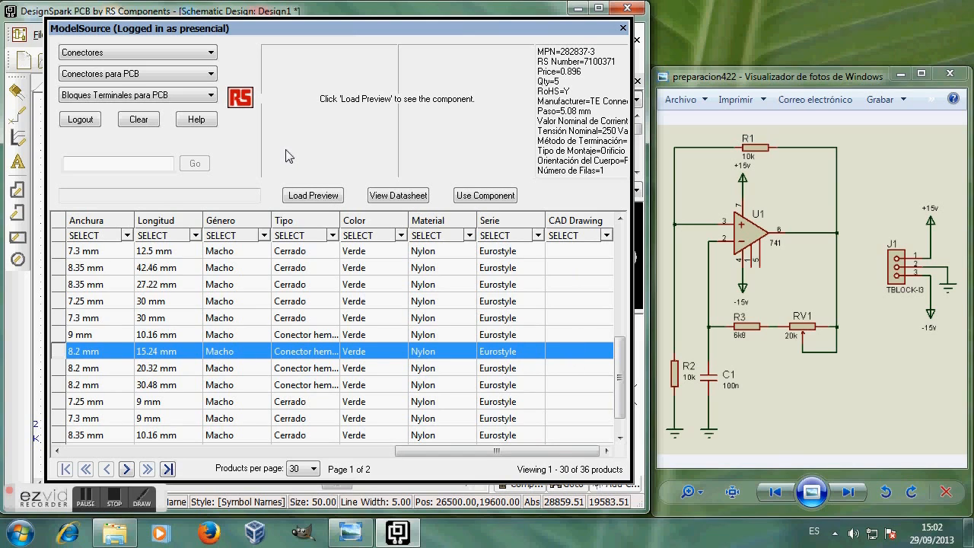
{"action": "left_click", "coordinate": [311, 197]}
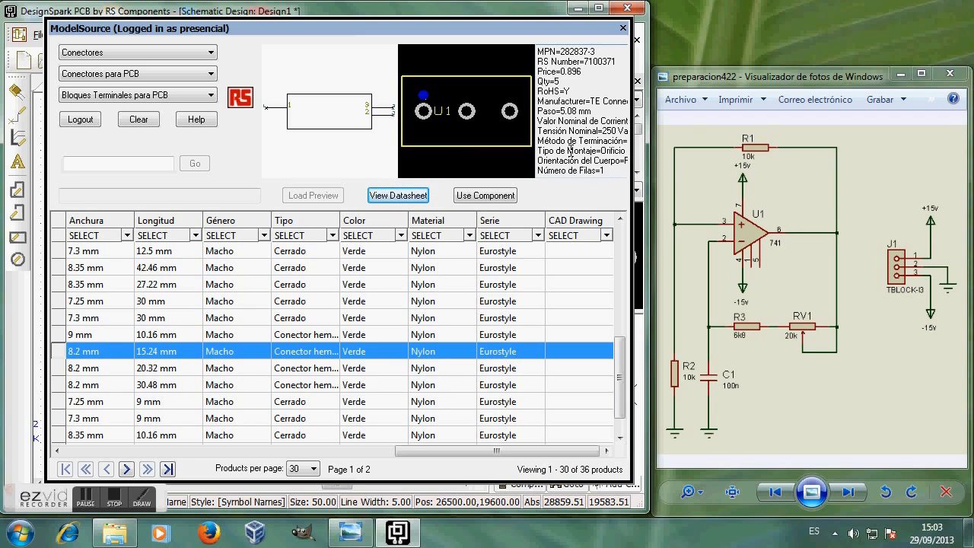
{"action": "left_click", "coordinate": [396, 196]}
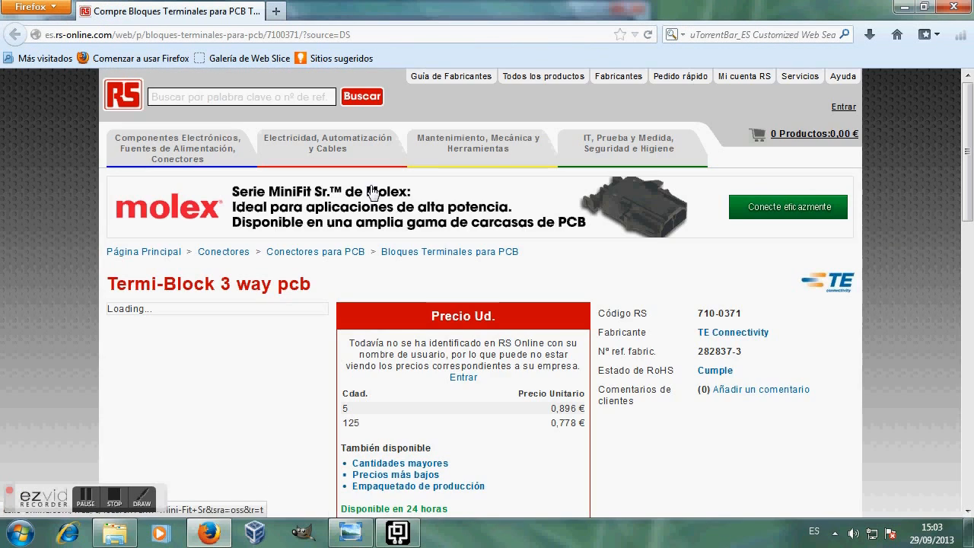
Step: Review the RS Online Termi-Block 3 way pcb page, then minimize Firefox
{"action": "mouse_move", "coordinate": [248, 362]}
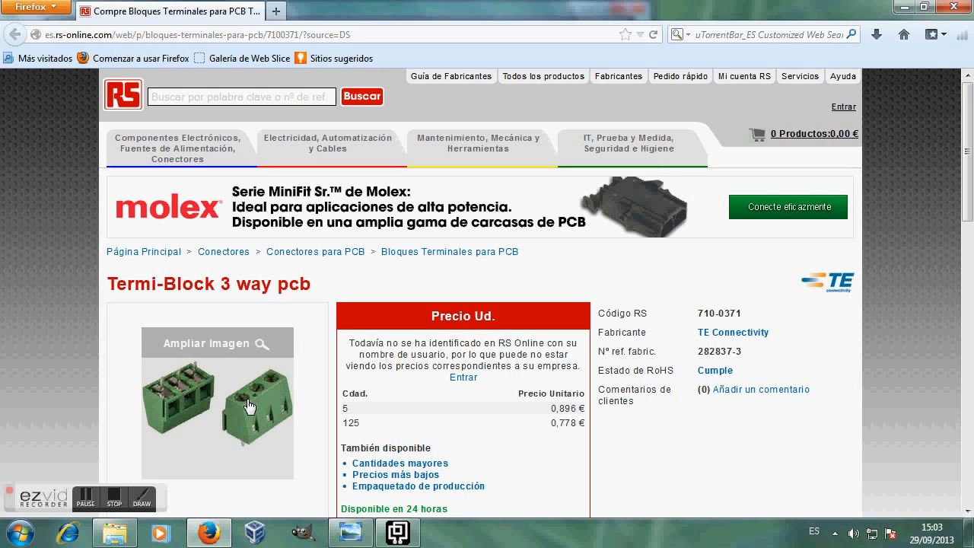
{"action": "scroll", "coordinate": [280, 396], "scroll_direction": "down", "scroll_amount": 2}
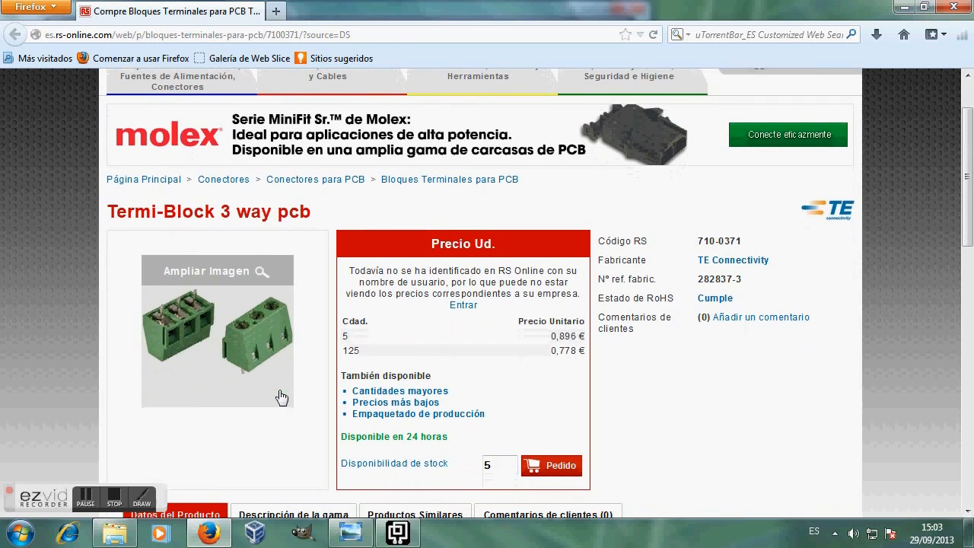
{"action": "scroll", "coordinate": [470, 365], "scroll_direction": "down", "scroll_amount": 4}
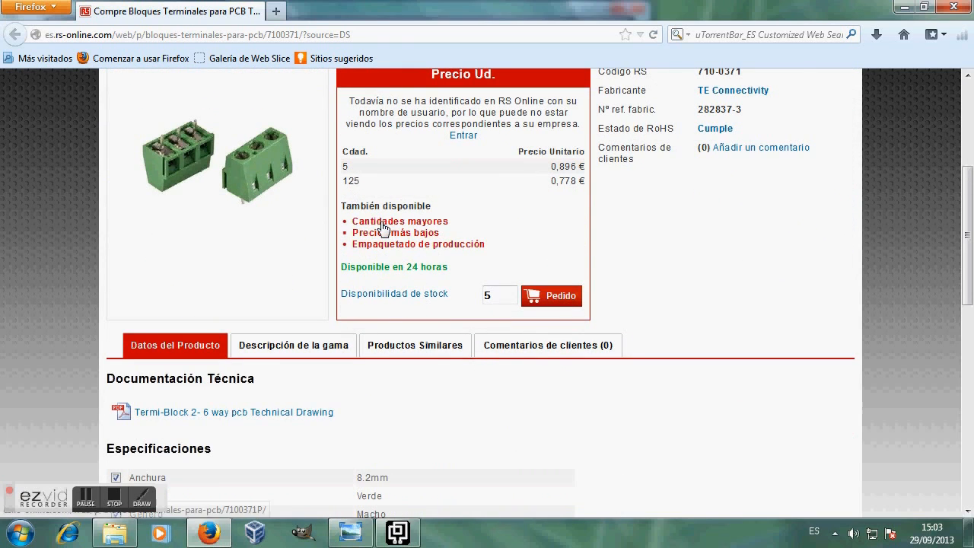
{"action": "scroll", "coordinate": [403, 221], "scroll_direction": "up", "scroll_amount": 6}
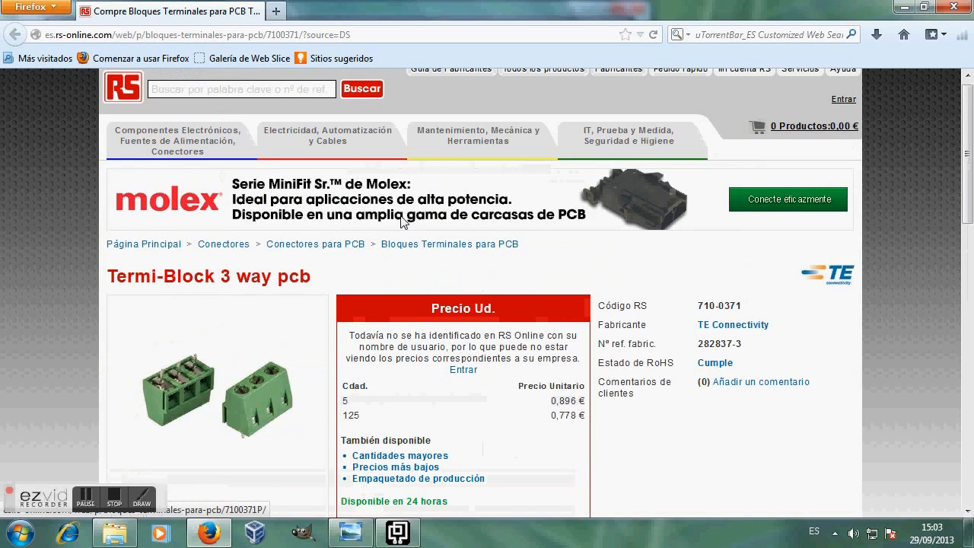
{"action": "left_click", "coordinate": [904, 7]}
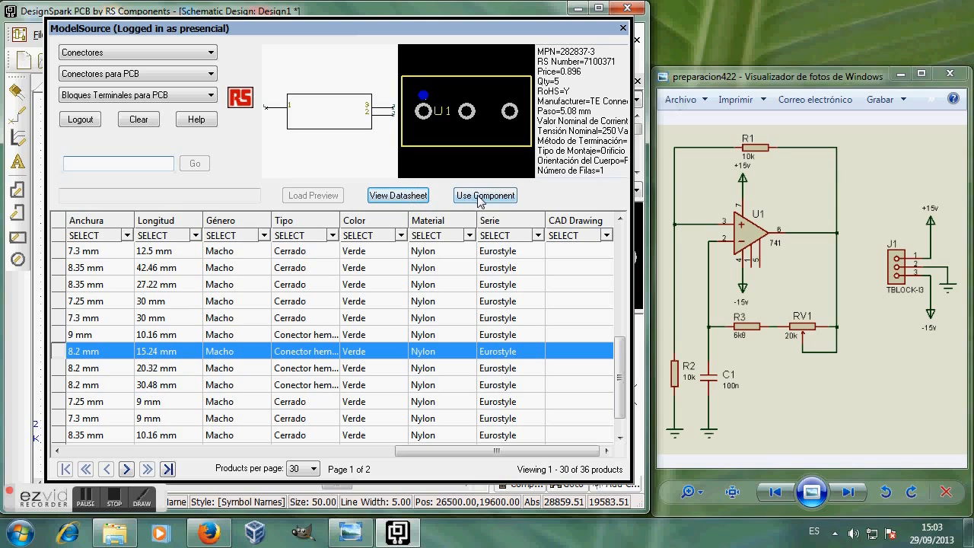
Step: Save 282837-3 to the terminal-block library, confirming each overwrite and the saved message
{"action": "left_click", "coordinate": [479, 197]}
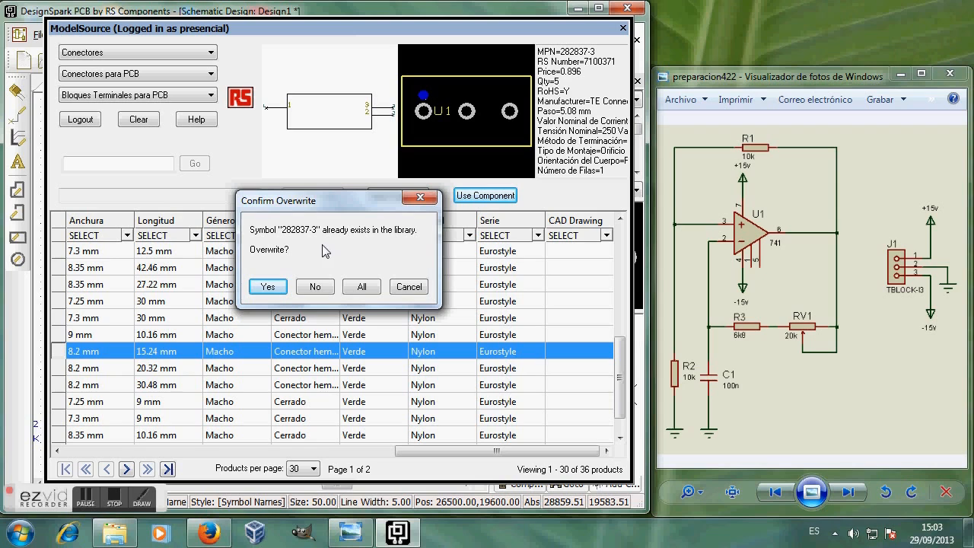
{"action": "left_click", "coordinate": [274, 289]}
{"action": "left_click", "coordinate": [274, 290]}
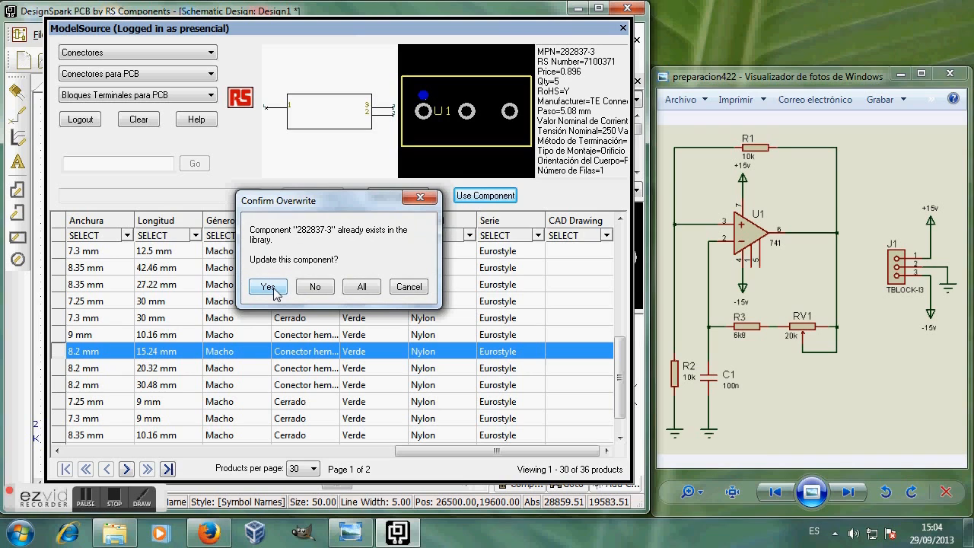
{"action": "left_click", "coordinate": [269, 287]}
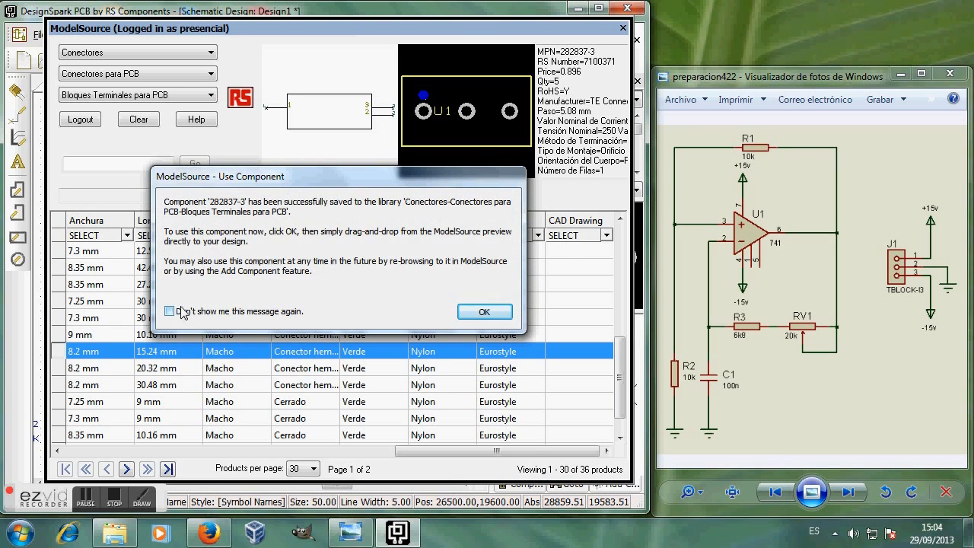
{"action": "left_click", "coordinate": [484, 312]}
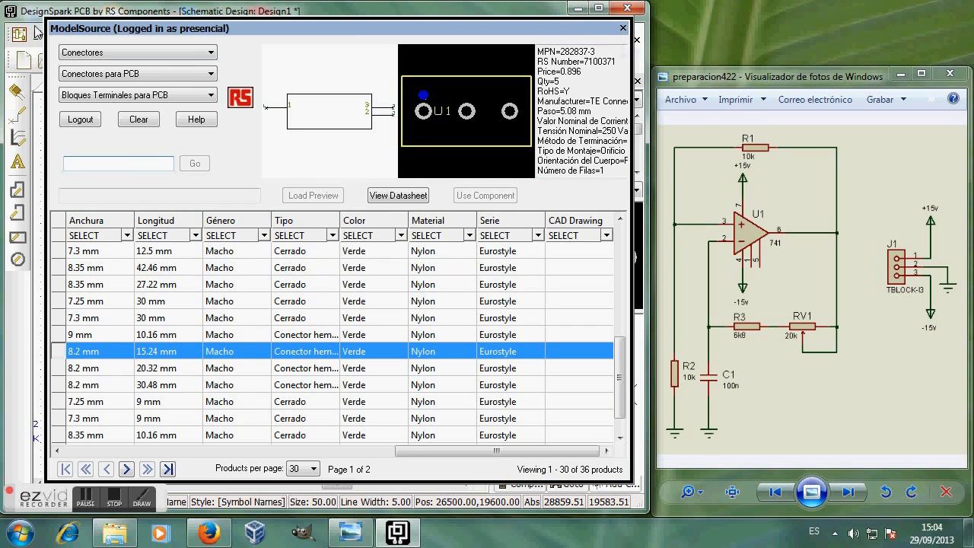
Step: Close the ModelSource browser and review the library list, keeping discrete.cml selected
{"action": "left_click", "coordinate": [623, 28]}
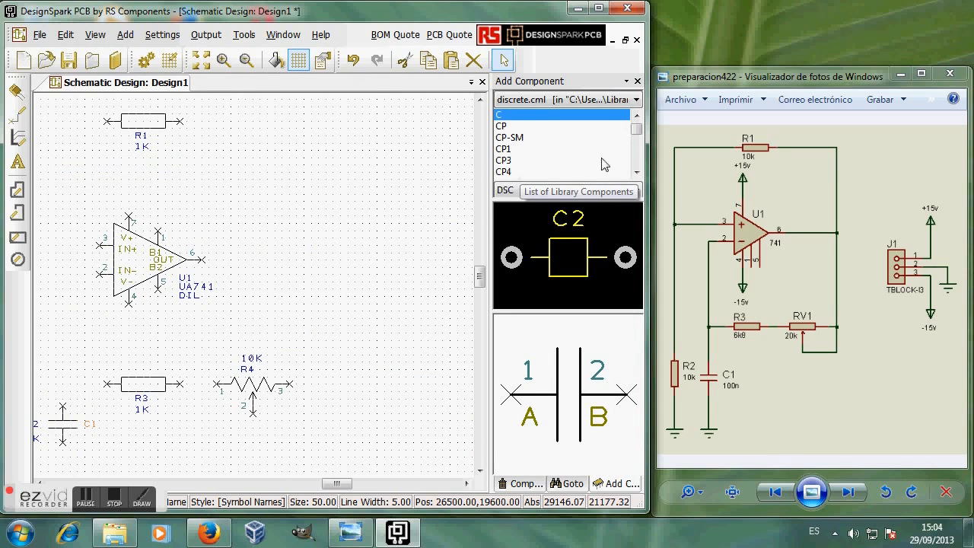
{"action": "left_click", "coordinate": [636, 100]}
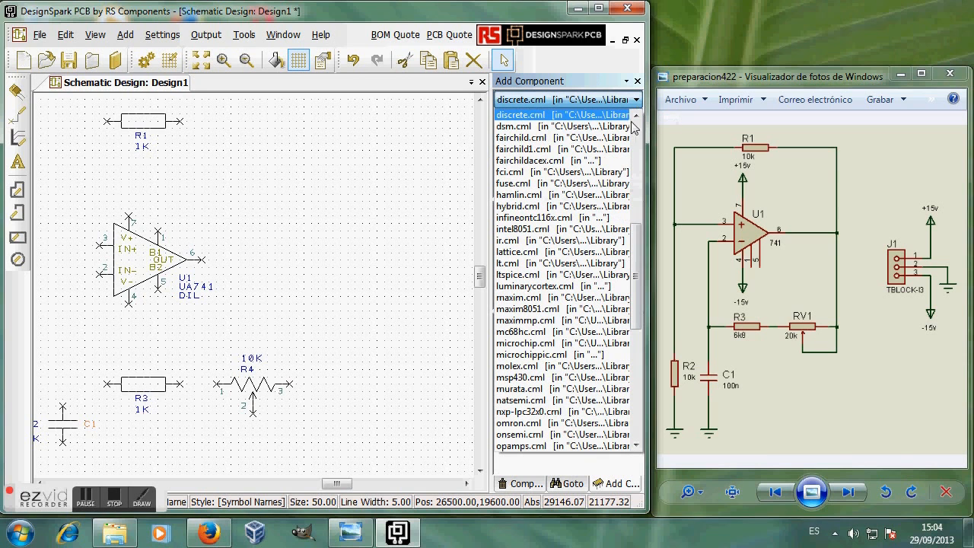
{"action": "left_click_drag", "start_coordinate": [637, 226], "coordinate": [660, 373]}
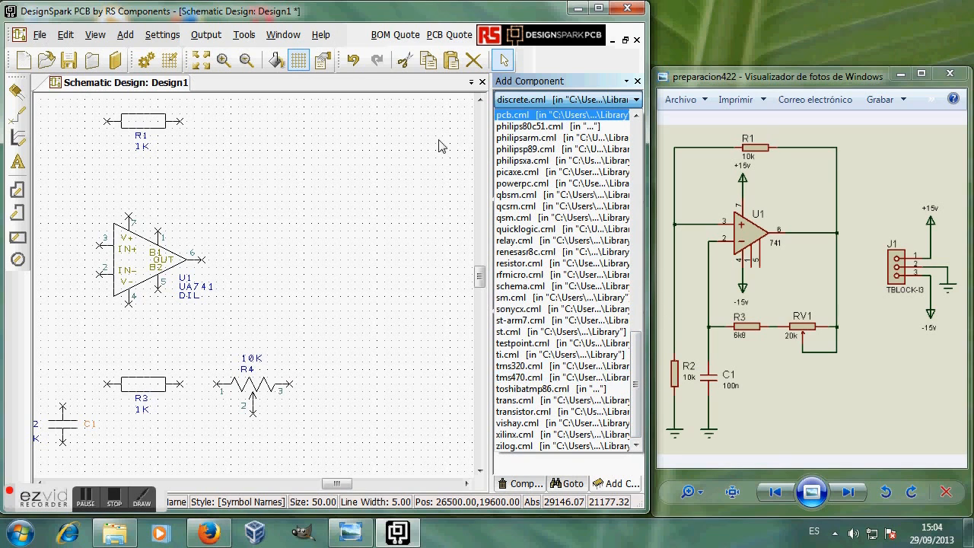
{"action": "left_click", "coordinate": [116, 63]}
{"action": "left_click", "coordinate": [115, 62]}
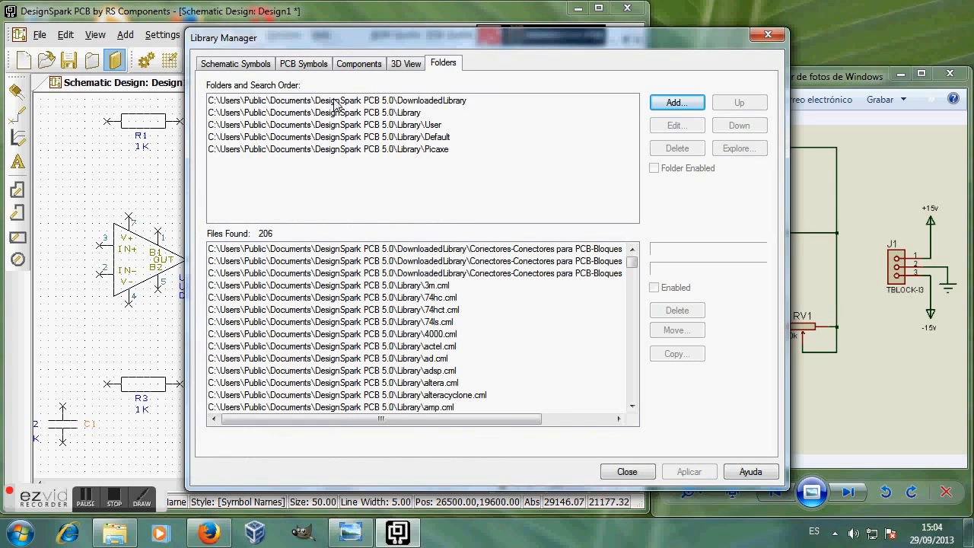
{"action": "left_click", "coordinate": [335, 101]}
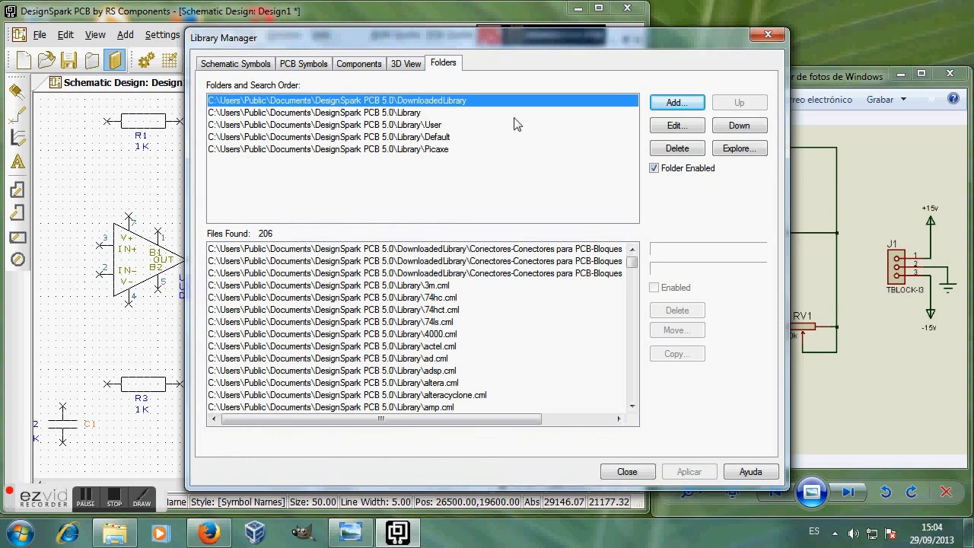
{"action": "left_click", "coordinate": [750, 148]}
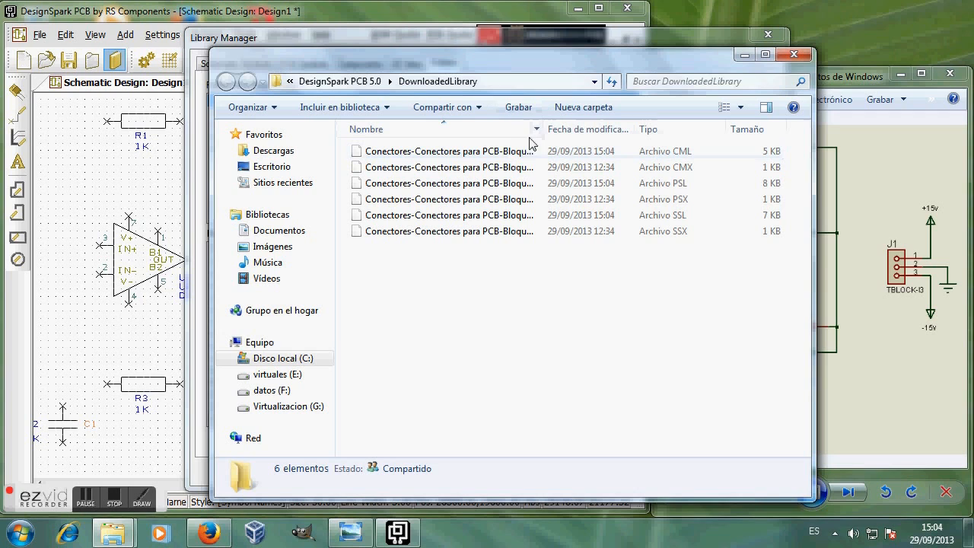
{"action": "left_click_drag", "start_coordinate": [544, 124], "coordinate": [709, 129]}
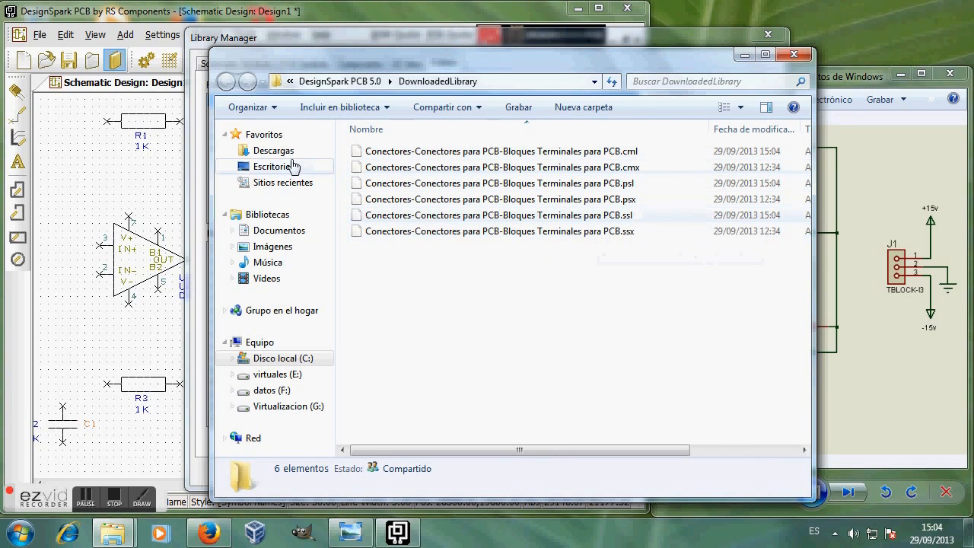
{"action": "left_click", "coordinate": [744, 55]}
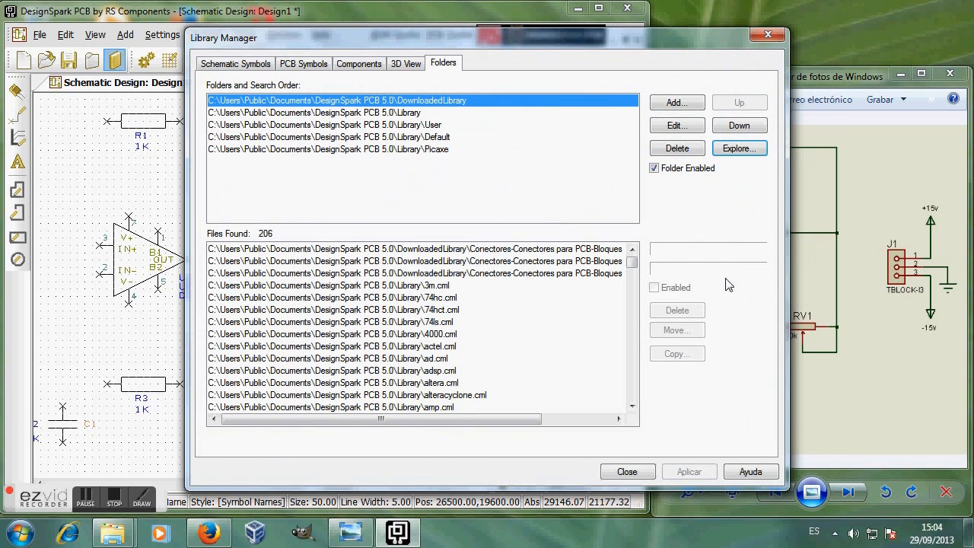
{"action": "left_click", "coordinate": [626, 471]}
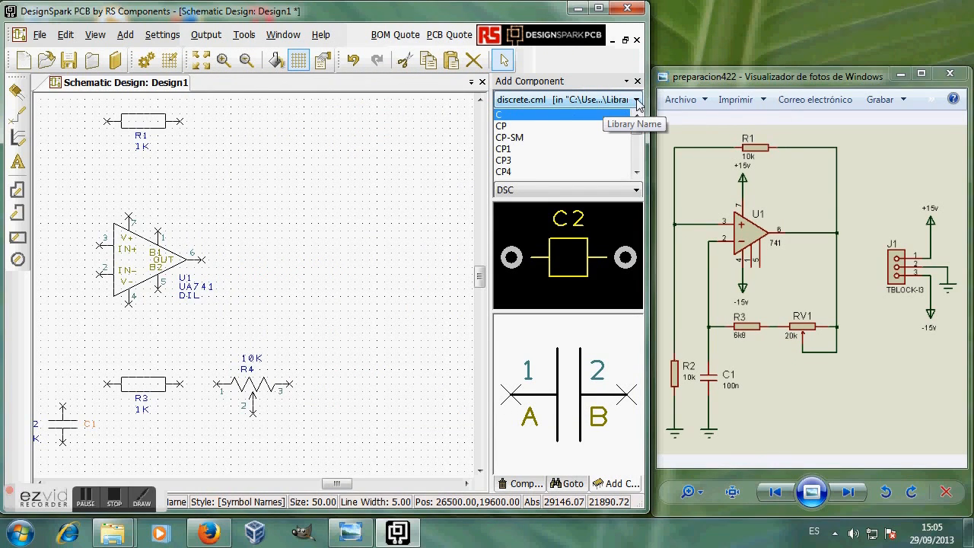
{"action": "left_click", "coordinate": [95, 34]}
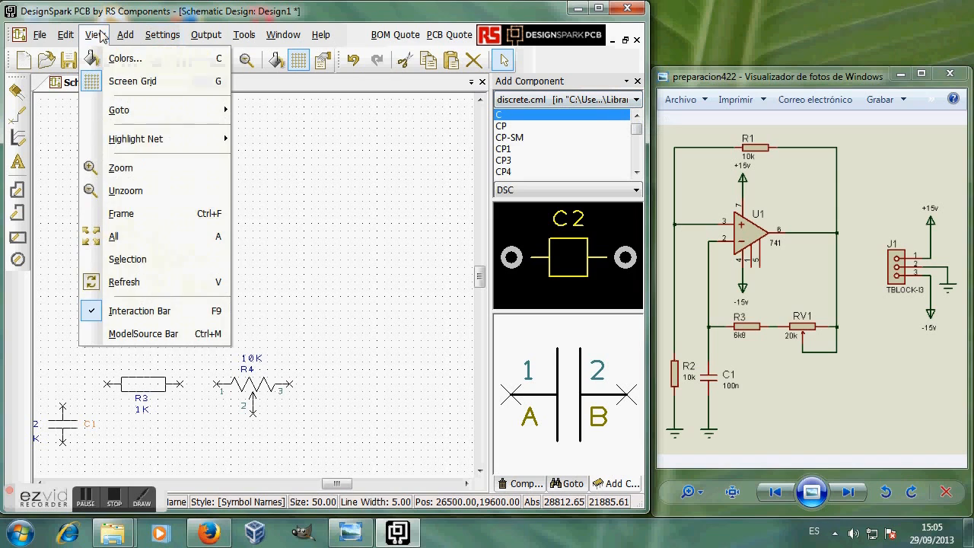
{"action": "left_click", "coordinate": [121, 310]}
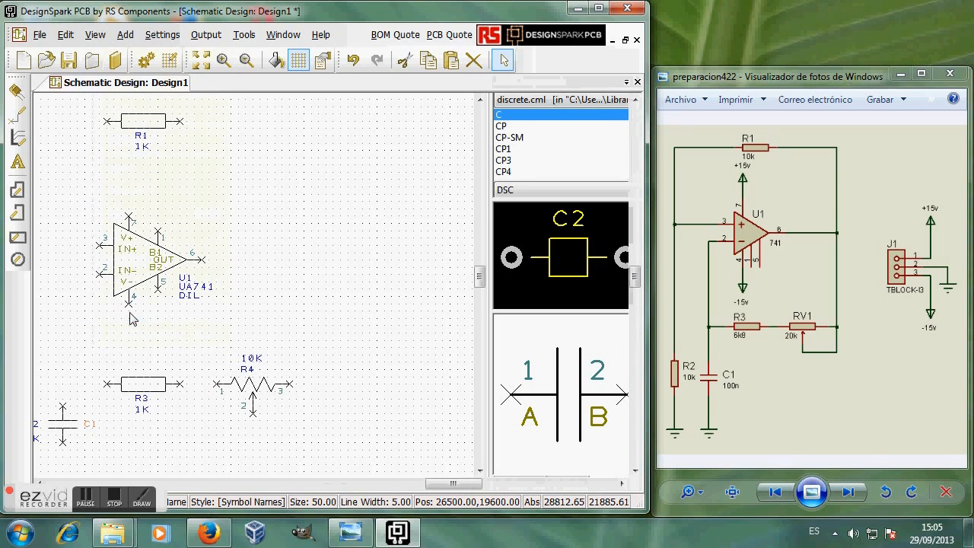
{"action": "left_click", "coordinate": [96, 34]}
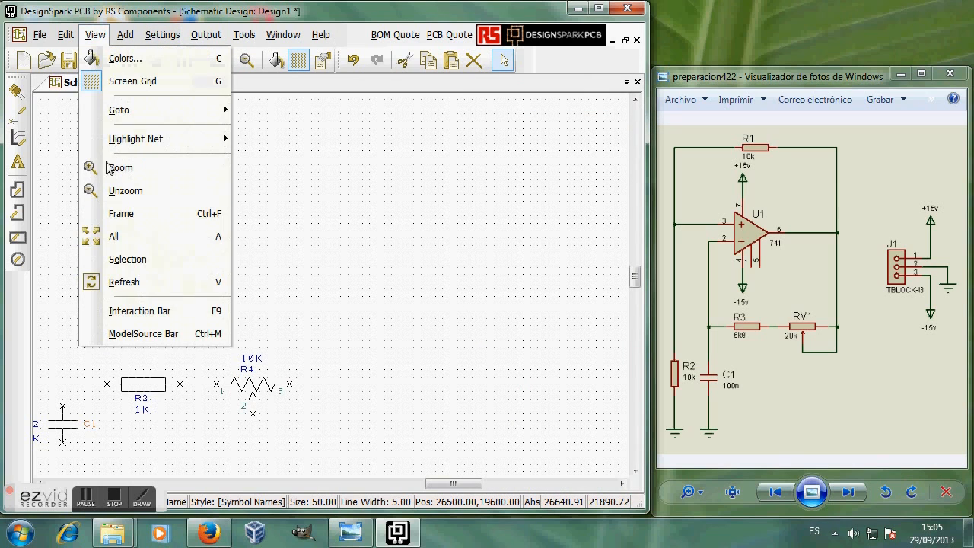
{"action": "left_click", "coordinate": [128, 284]}
{"action": "left_click", "coordinate": [95, 34]}
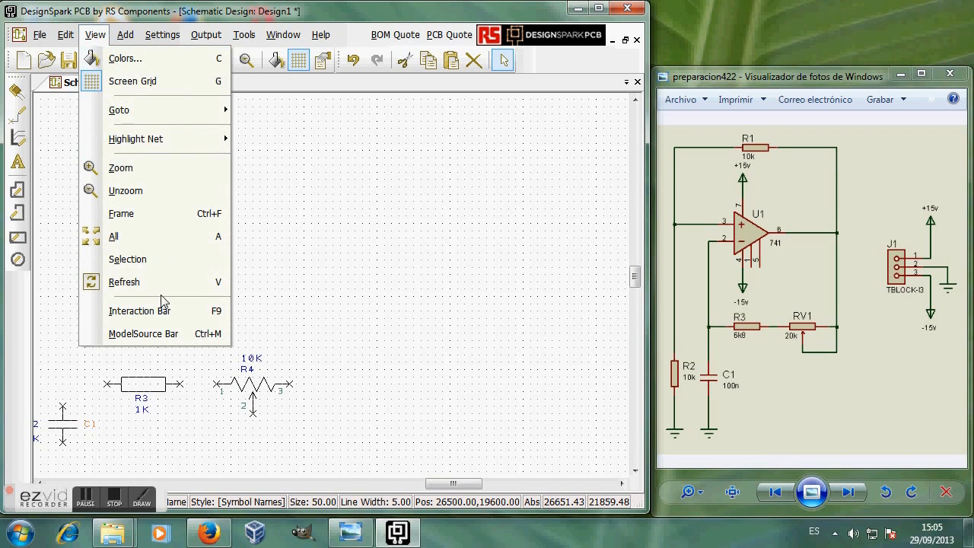
{"action": "left_click", "coordinate": [122, 309]}
{"action": "left_click", "coordinate": [637, 99]}
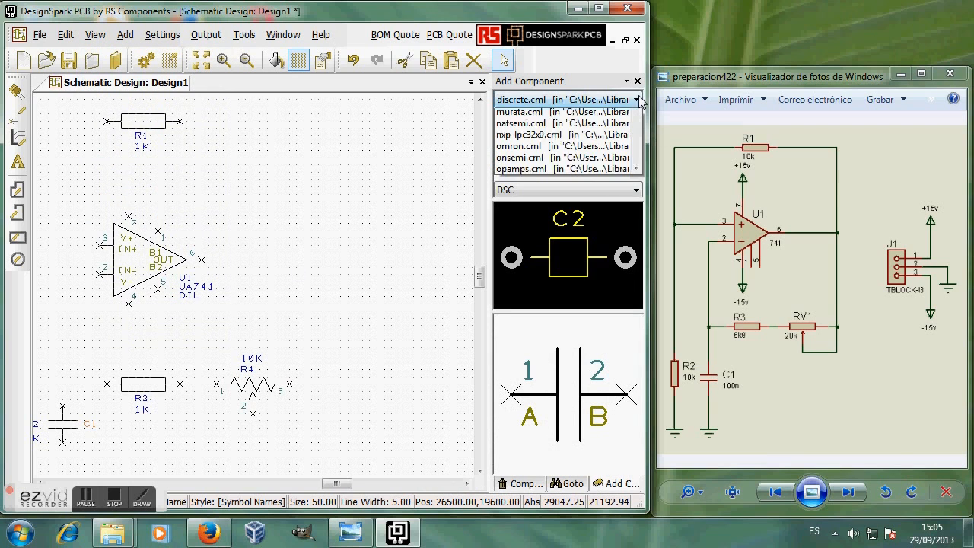
{"action": "left_click_drag", "start_coordinate": [640, 250], "coordinate": [647, 382]}
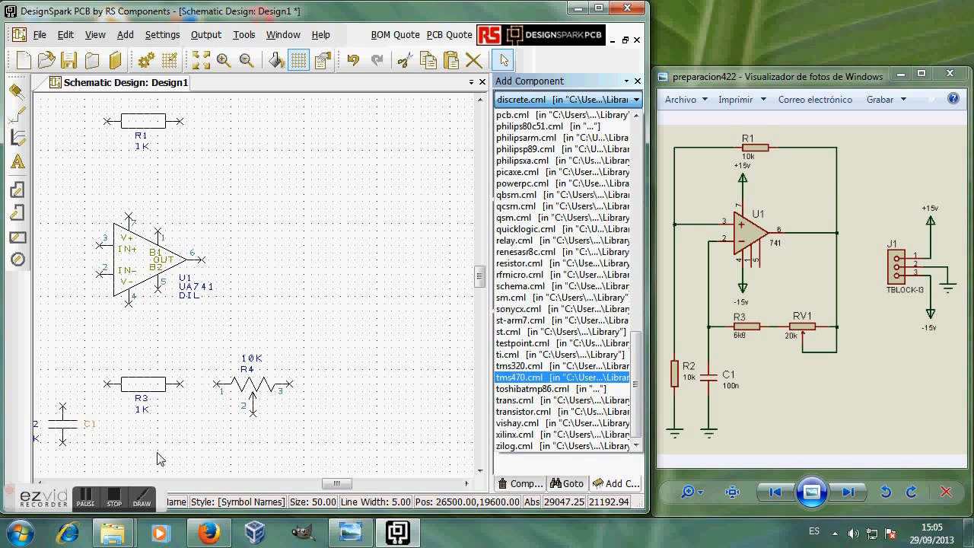
{"action": "left_click", "coordinate": [332, 487]}
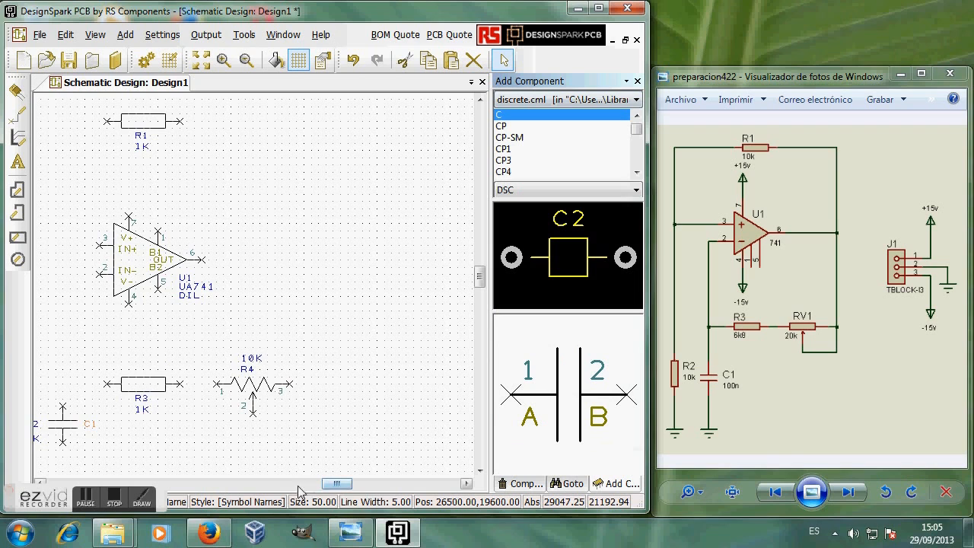
{"action": "mouse_move", "coordinate": [322, 486]}
{"action": "left_mouse_down"}
{"action": "mouse_move", "coordinate": [305, 486]}
{"action": "mouse_move", "coordinate": [323, 491]}
{"action": "left_mouse_up"}
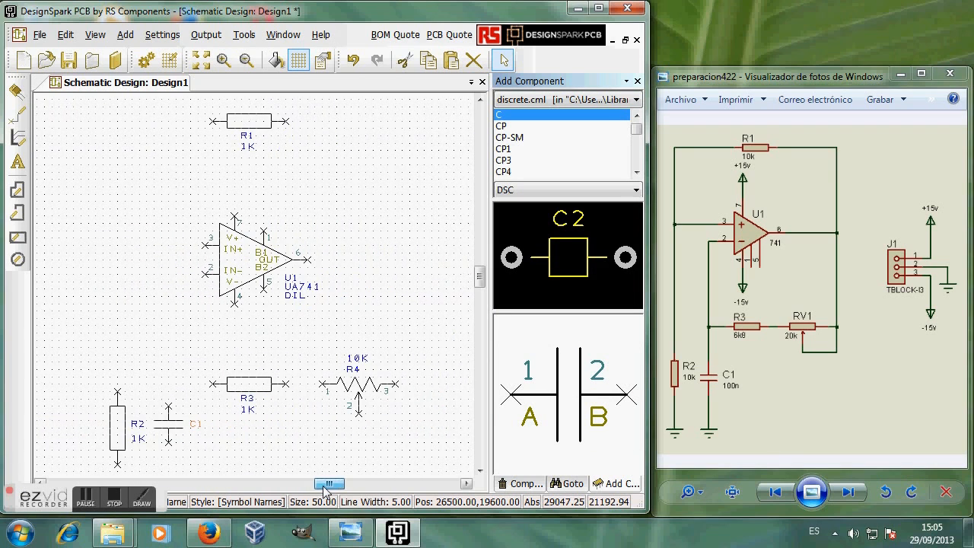
Step: Save the schematic as diseño1.sch in the ChipKitMax32 examples folder
{"action": "left_click", "coordinate": [39, 35]}
{"action": "left_click", "coordinate": [80, 199]}
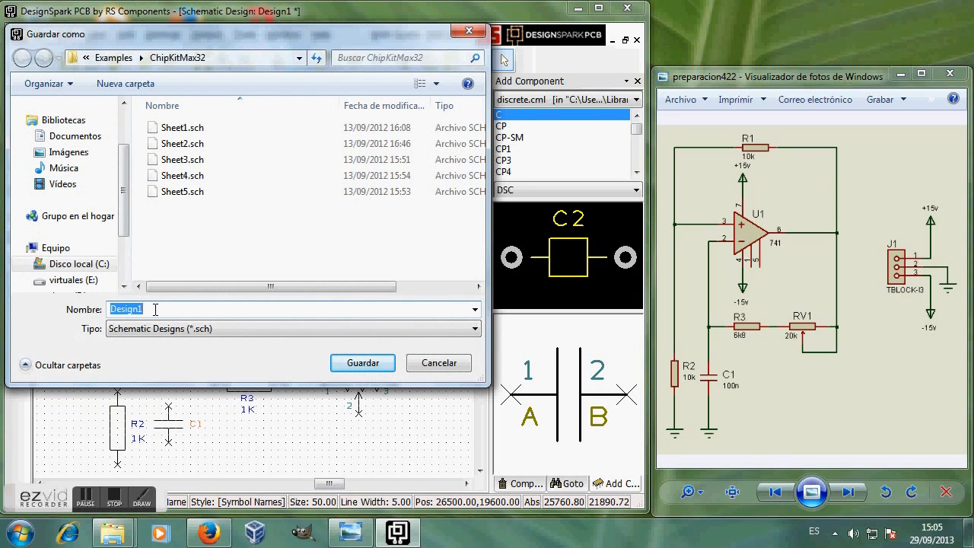
{"action": "type", "text": "diseño1"}
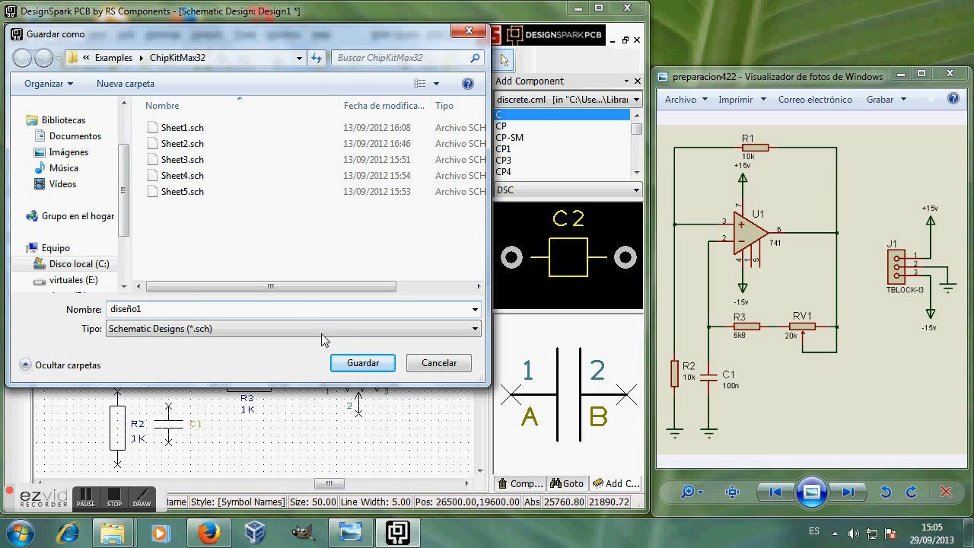
{"action": "left_click", "coordinate": [363, 363]}
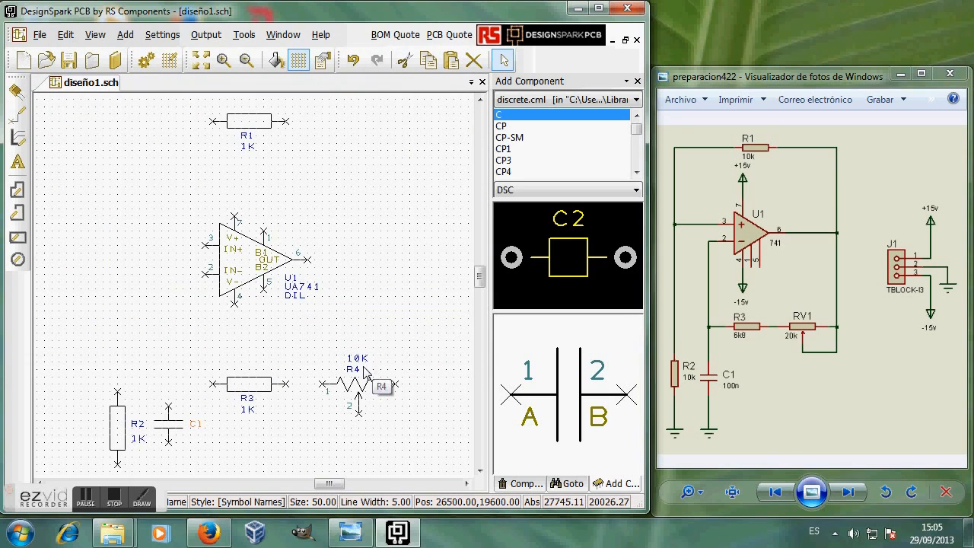
{"action": "left_click", "coordinate": [40, 36]}
Step: Restart DesignSpark PCB with diseño1.sch and dismiss the promotional popup
{"action": "left_click", "coordinate": [74, 409]}
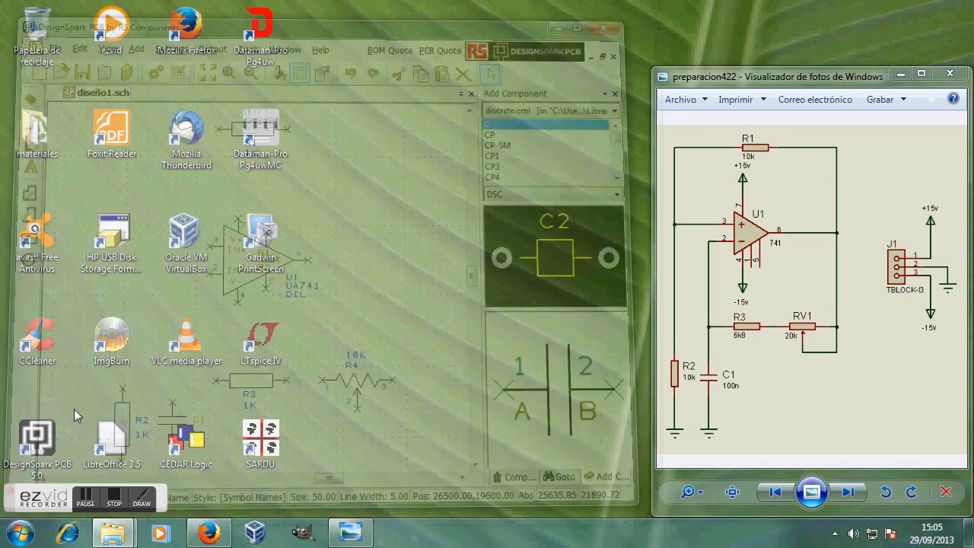
{"action": "double_click", "coordinate": [39, 442]}
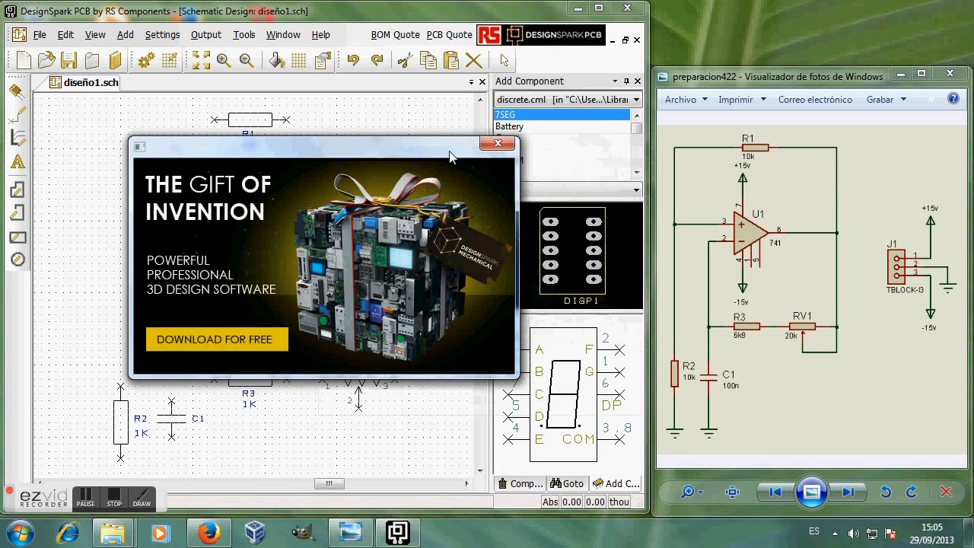
{"action": "left_click", "coordinate": [495, 142]}
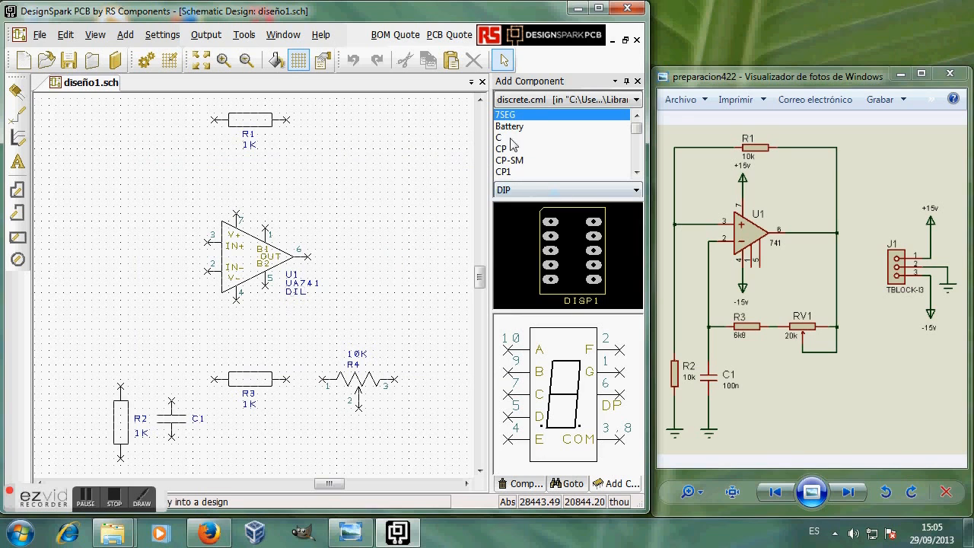
Step: Place connector 282837-3 from the downloaded connectors library as U2
{"action": "left_click", "coordinate": [638, 101]}
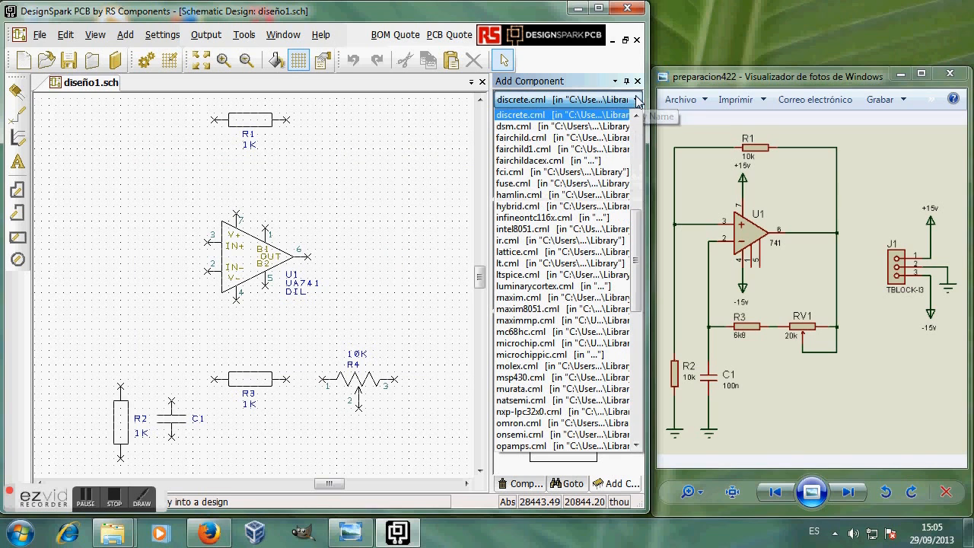
{"action": "left_click_drag", "start_coordinate": [641, 224], "coordinate": [641, 128]}
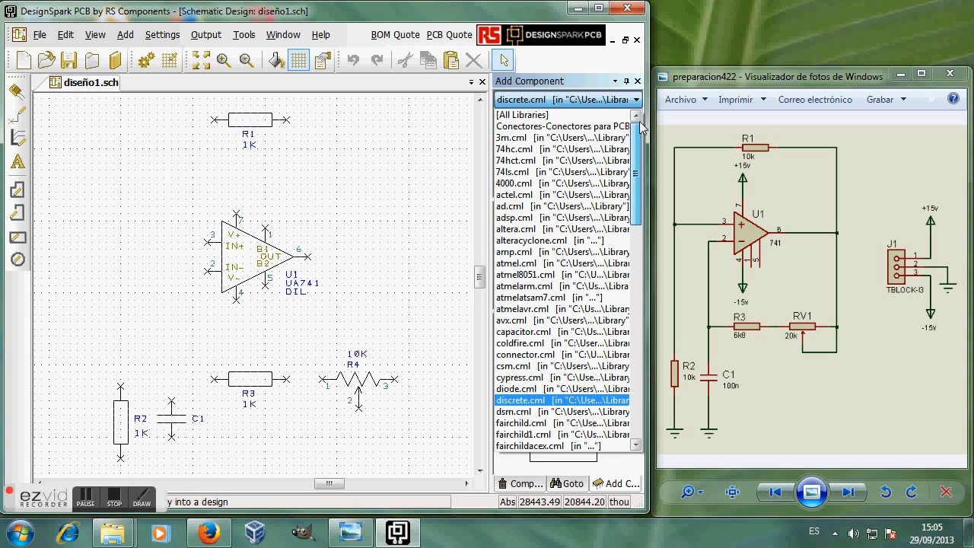
{"action": "left_click", "coordinate": [559, 127]}
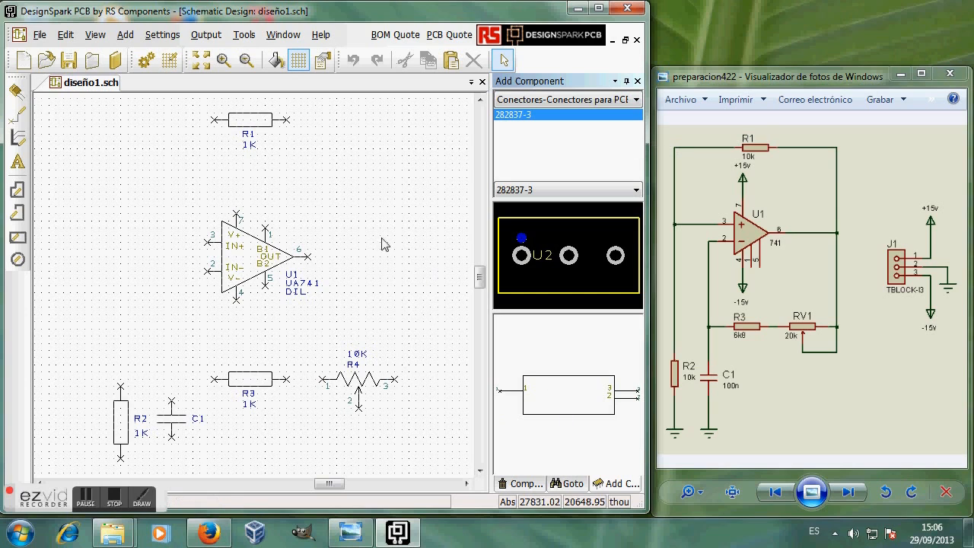
{"action": "left_click_drag", "start_coordinate": [574, 401], "coordinate": [402, 277]}
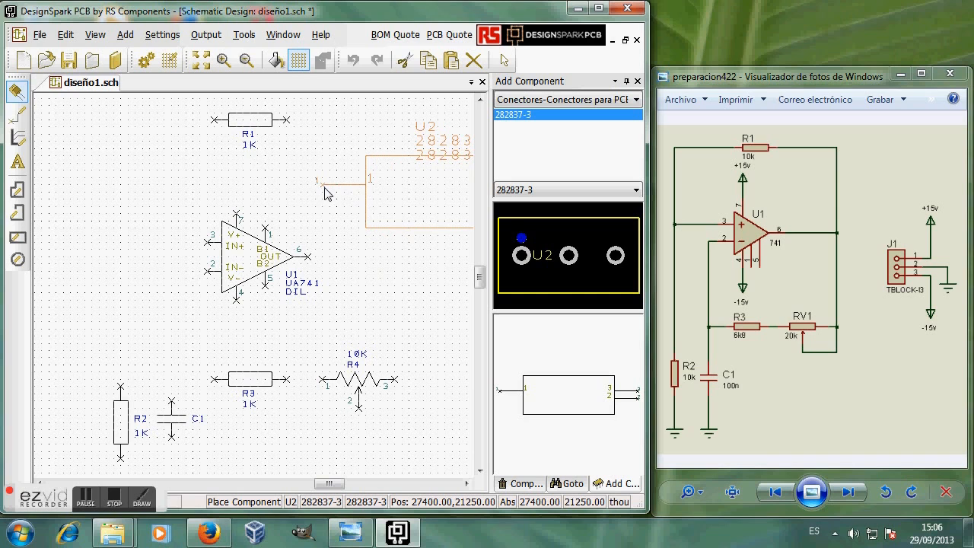
{"action": "left_click", "coordinate": [326, 193]}
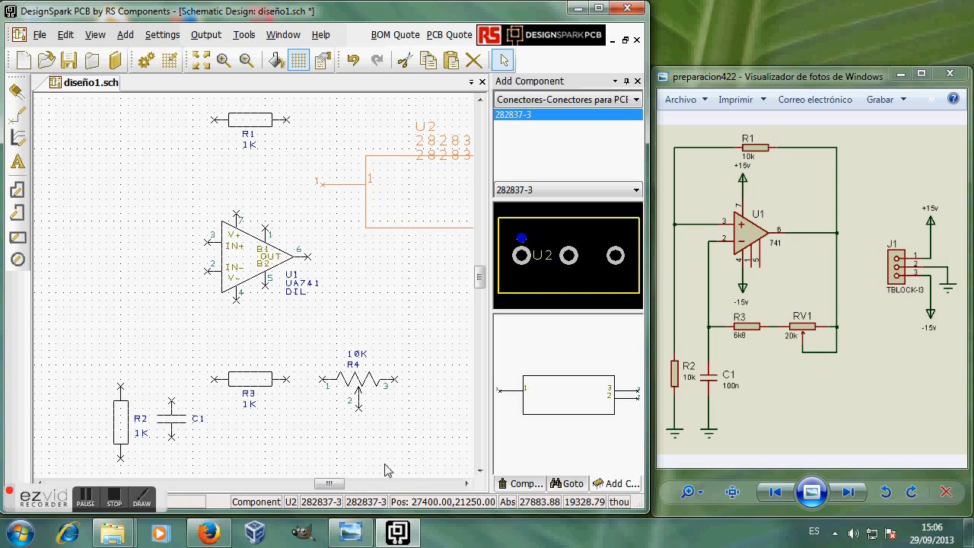
Step: Reposition connector U2 to the right of op-amp U1
{"action": "left_click_drag", "start_coordinate": [332, 488], "coordinate": [346, 488]}
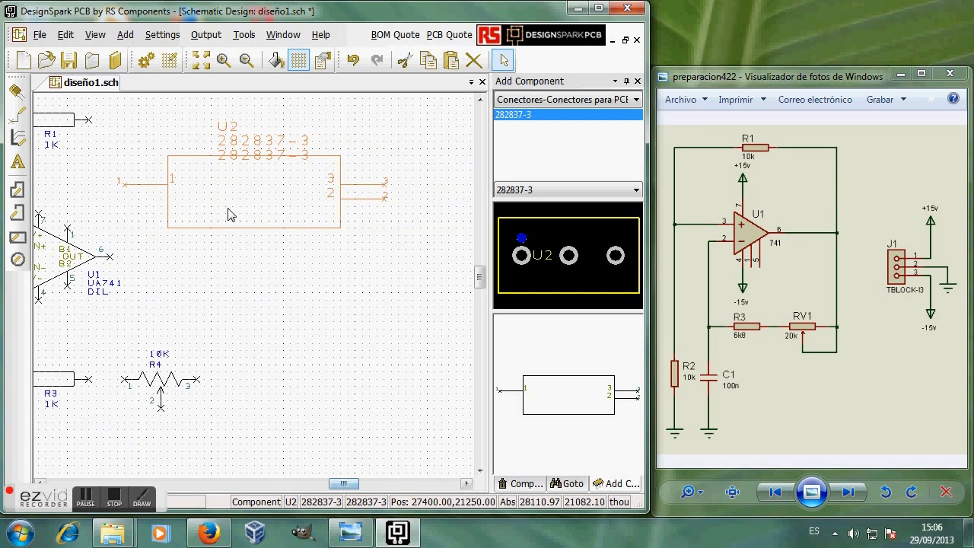
{"action": "left_click_drag", "start_coordinate": [234, 213], "coordinate": [348, 316]}
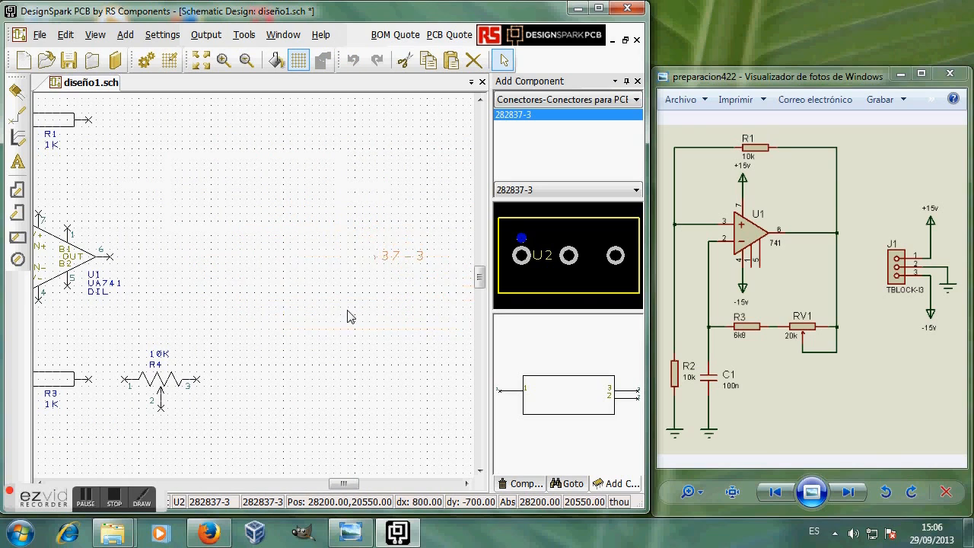
{"action": "mouse_move", "coordinate": [348, 484]}
{"action": "left_mouse_down"}
{"action": "mouse_move", "coordinate": [367, 485]}
{"action": "mouse_move", "coordinate": [352, 489]}
{"action": "left_mouse_up"}
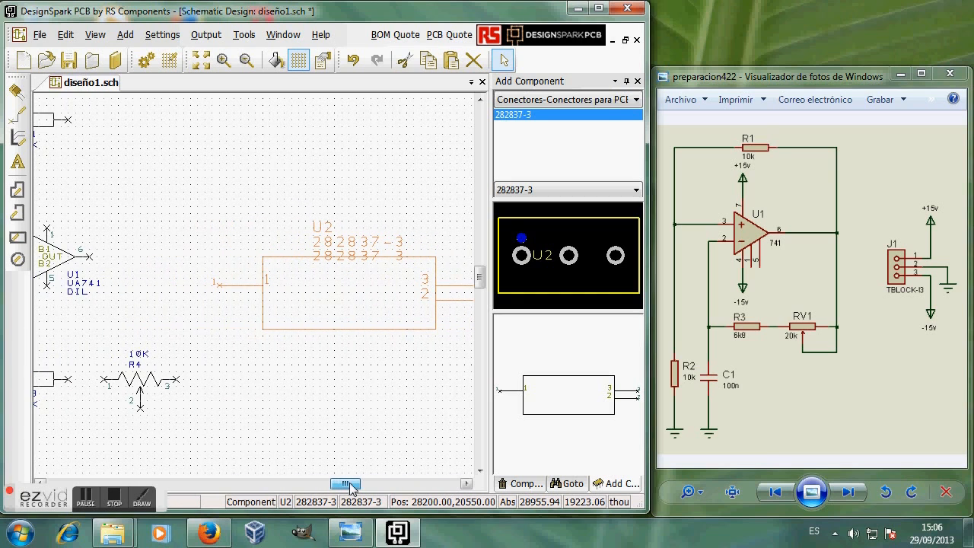
{"action": "left_click_drag", "start_coordinate": [332, 296], "coordinate": [333, 270]}
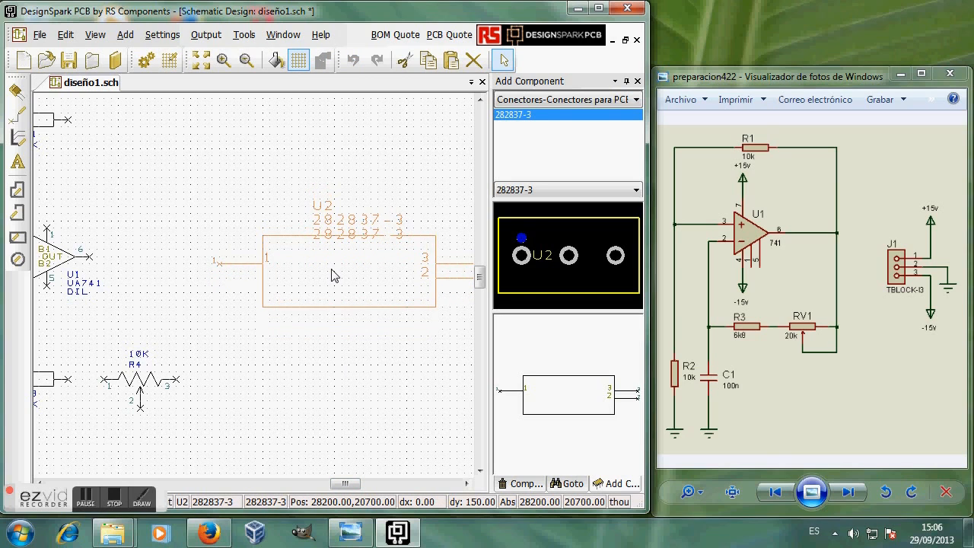
{"action": "left_click", "coordinate": [332, 280]}
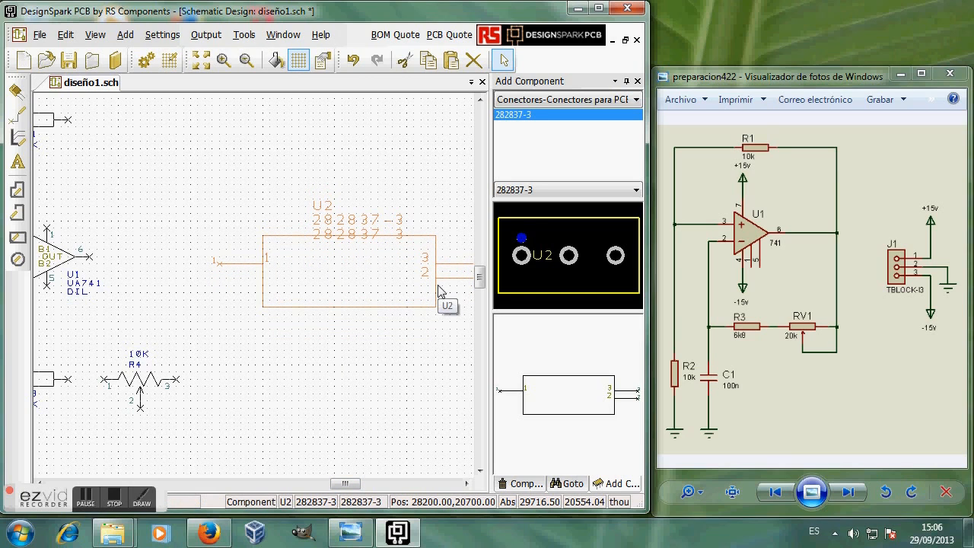
{"action": "left_click_drag", "start_coordinate": [352, 266], "coordinate": [370, 265]}
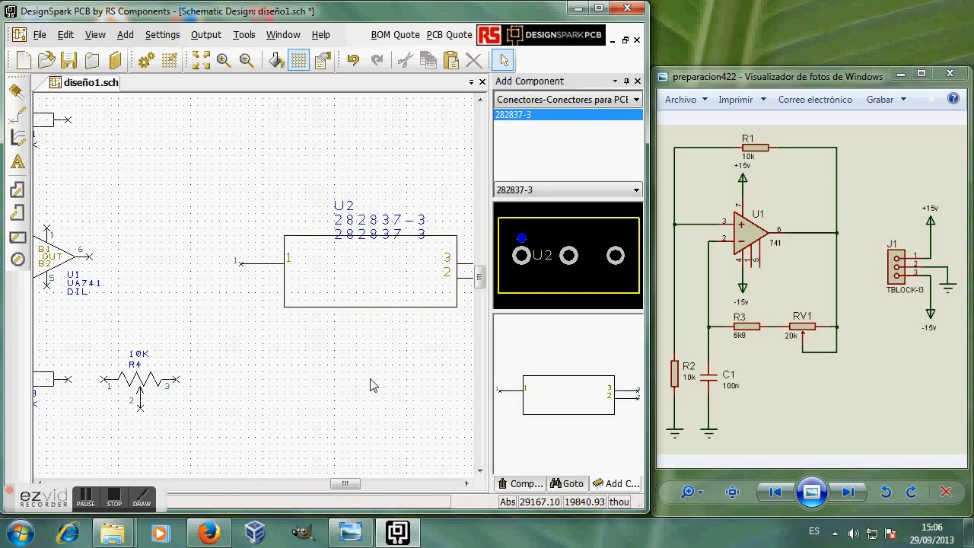
Step: Hide U2's Component and Package labels so only the name U2 shows
{"action": "right_click", "coordinate": [358, 276]}
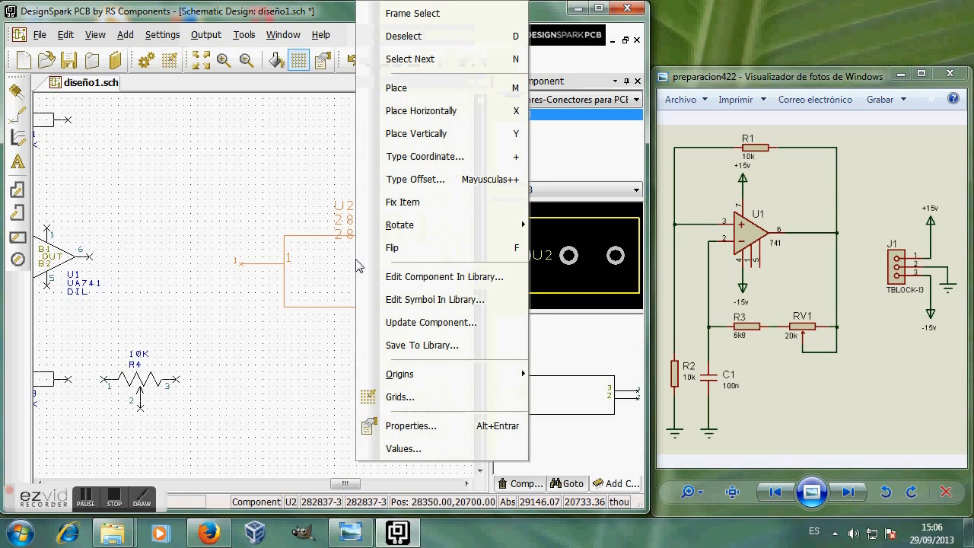
{"action": "left_click", "coordinate": [408, 449]}
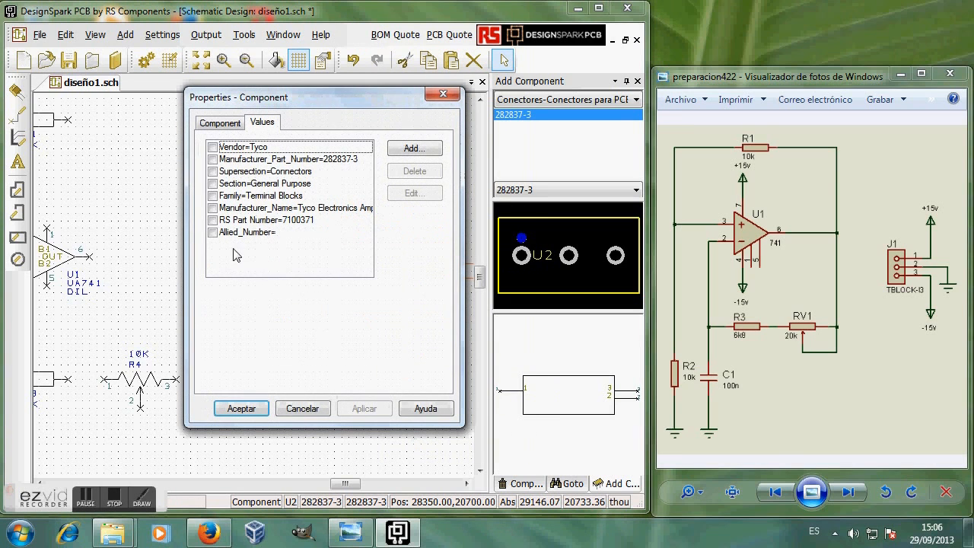
{"action": "left_click", "coordinate": [238, 124]}
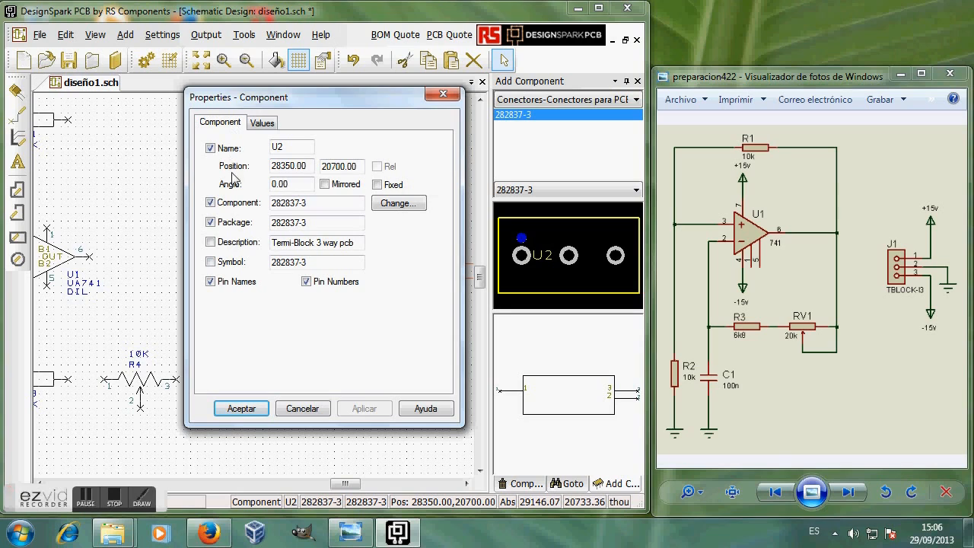
{"action": "left_click", "coordinate": [210, 203]}
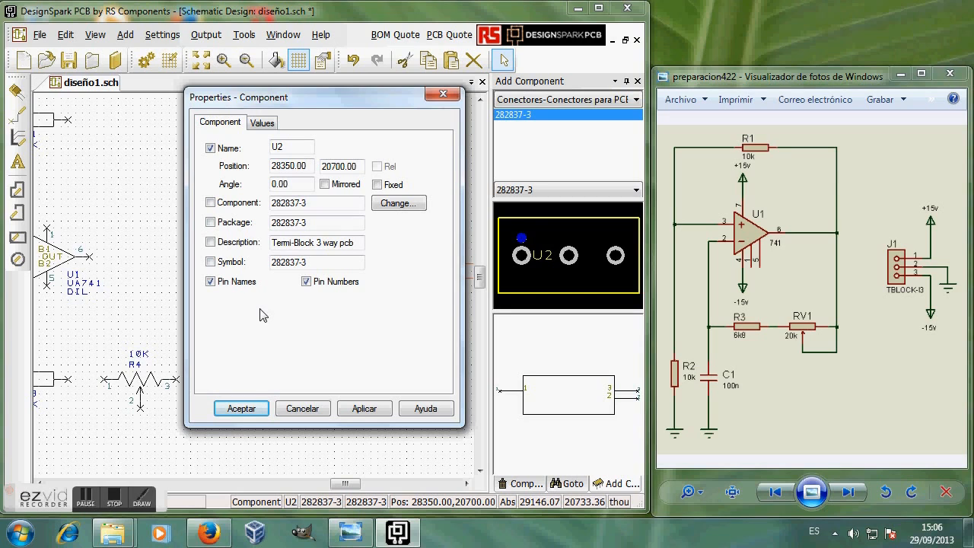
{"action": "left_click", "coordinate": [242, 409]}
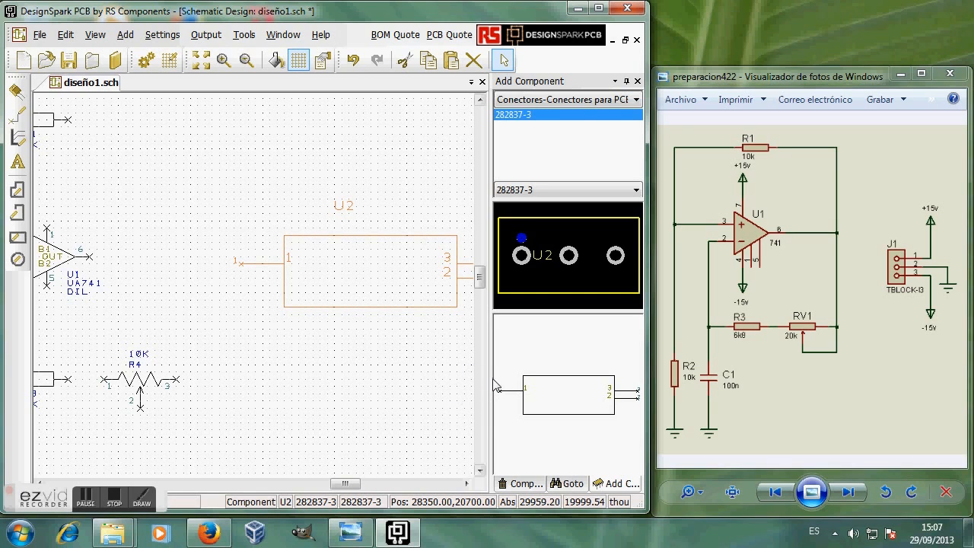
Step: Wire R1 and U1 pin 3 to R2, and U1 pin 2 to C1 and R3
{"action": "left_click_drag", "start_coordinate": [488, 386], "coordinate": [559, 387]}
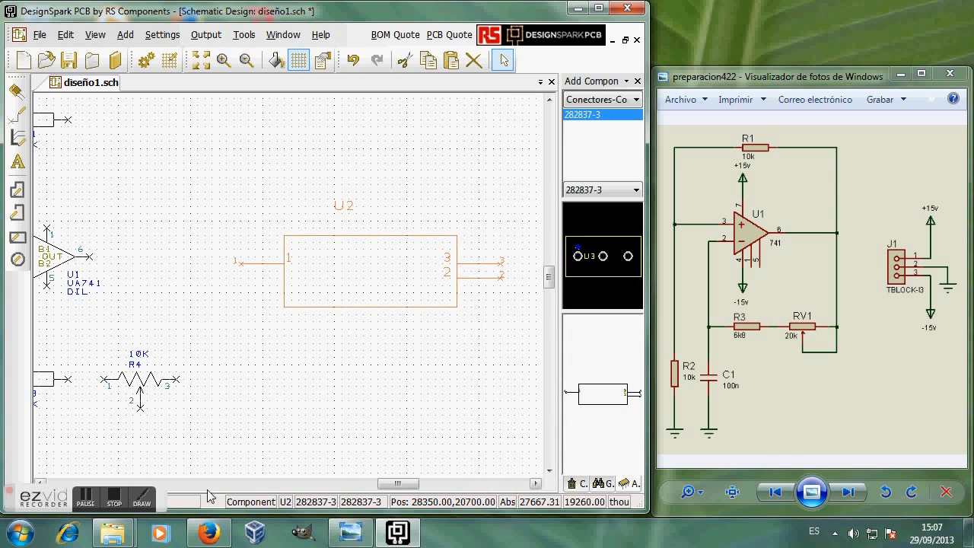
{"action": "left_click_drag", "start_coordinate": [391, 484], "coordinate": [371, 484]}
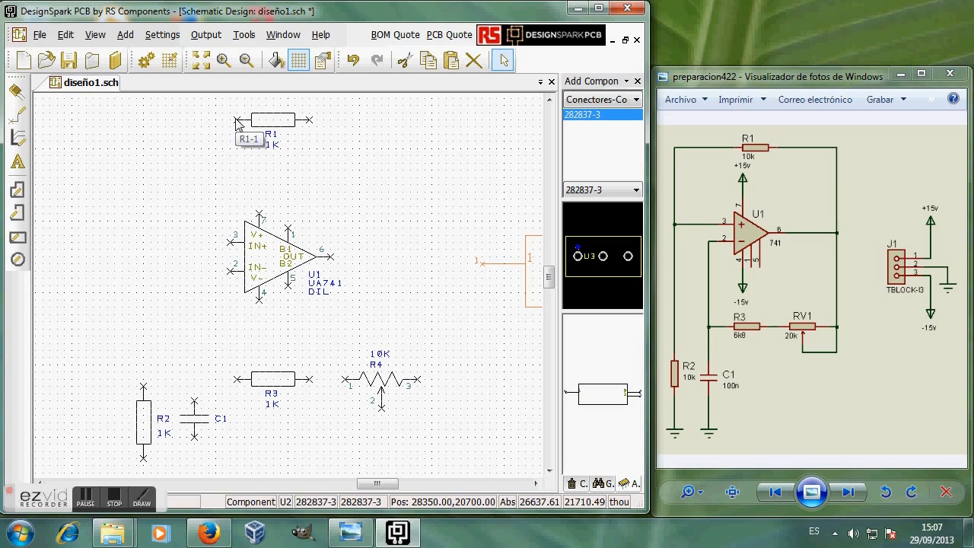
{"action": "left_click_drag", "start_coordinate": [238, 123], "coordinate": [144, 388]}
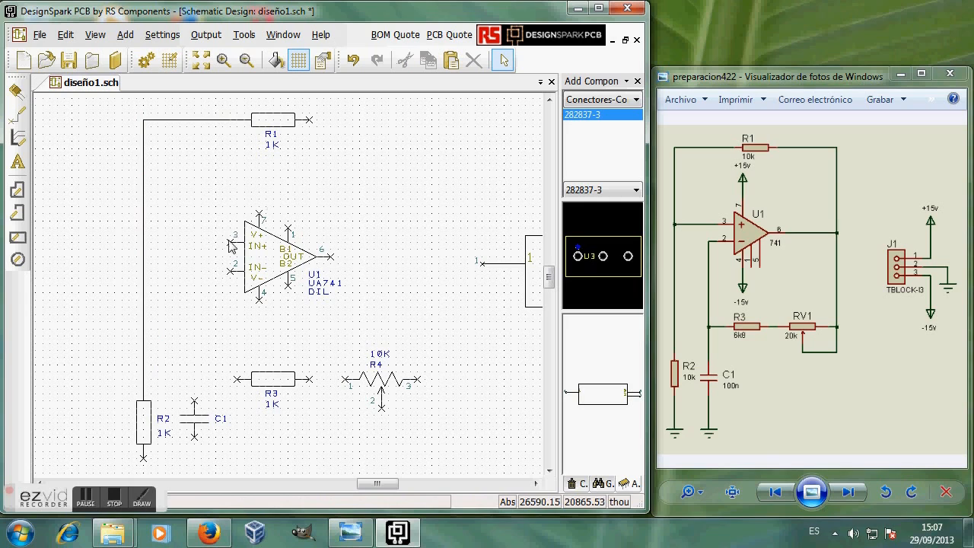
{"action": "left_click_drag", "start_coordinate": [232, 245], "coordinate": [145, 245]}
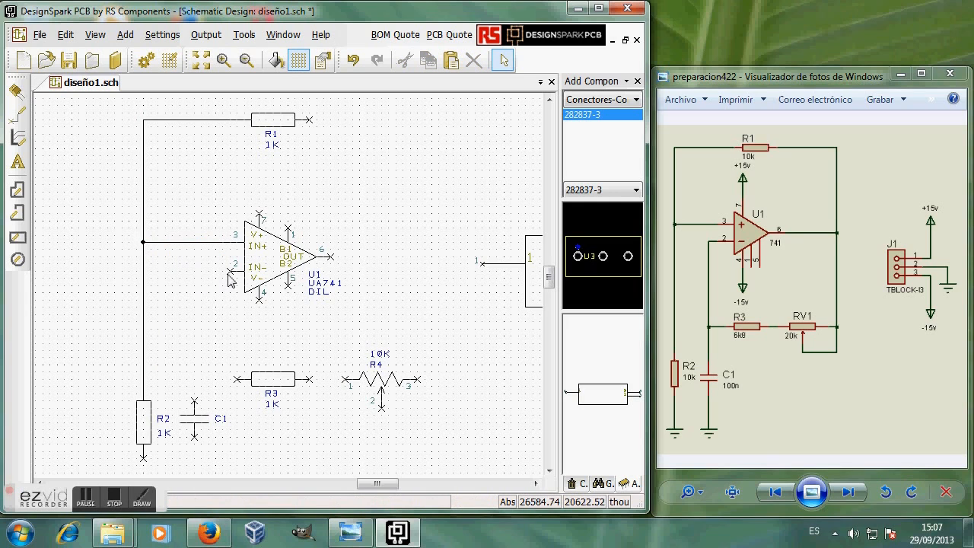
{"action": "left_click_drag", "start_coordinate": [231, 274], "coordinate": [195, 401]}
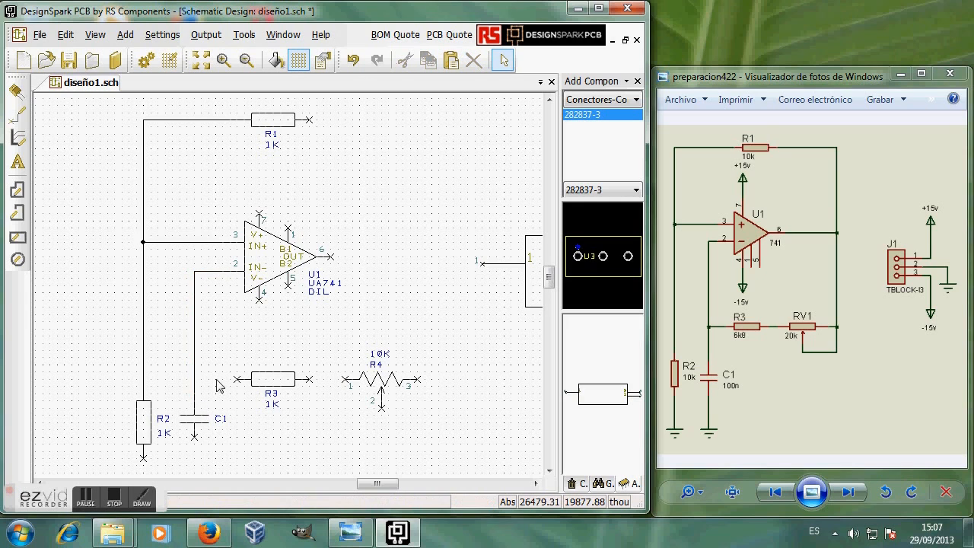
{"action": "left_click_drag", "start_coordinate": [242, 381], "coordinate": [196, 382]}
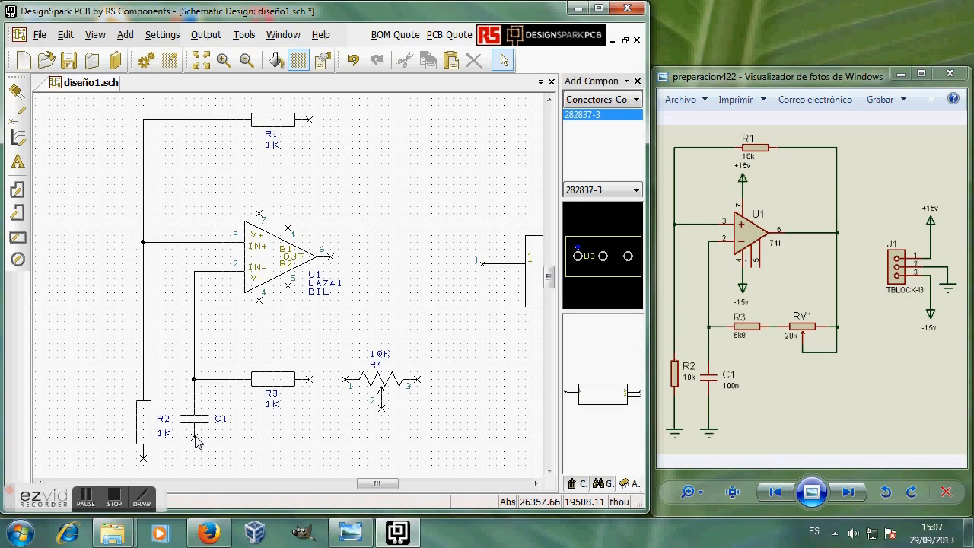
{"action": "left_click_drag", "start_coordinate": [194, 446], "coordinate": [146, 476]}
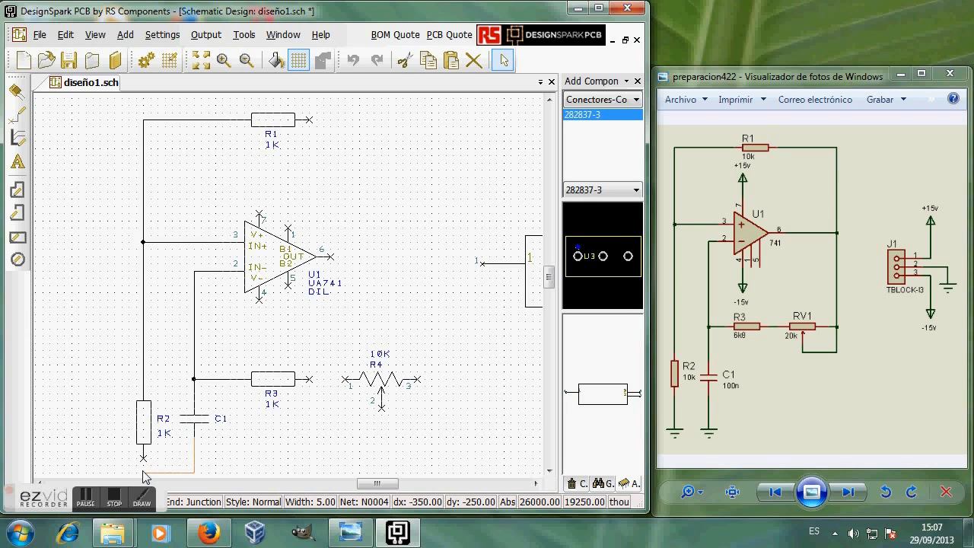
Step: Wire C1 to R2, R3 to R4 pin 1, and R4's wiper to pin 3
{"action": "left_click", "coordinate": [143, 472]}
{"action": "left_click", "coordinate": [144, 466]}
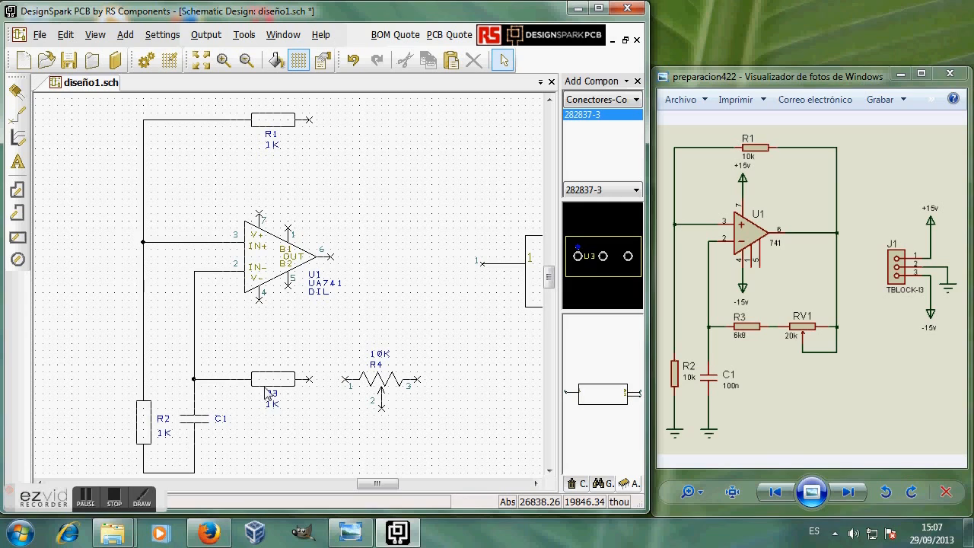
{"action": "left_click", "coordinate": [310, 383]}
{"action": "left_click", "coordinate": [344, 382]}
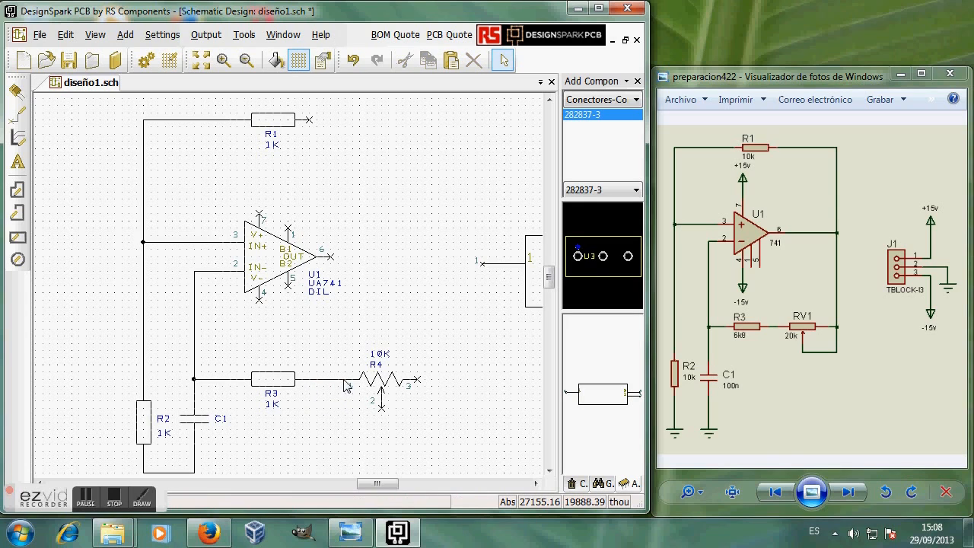
{"action": "left_click", "coordinate": [381, 409]}
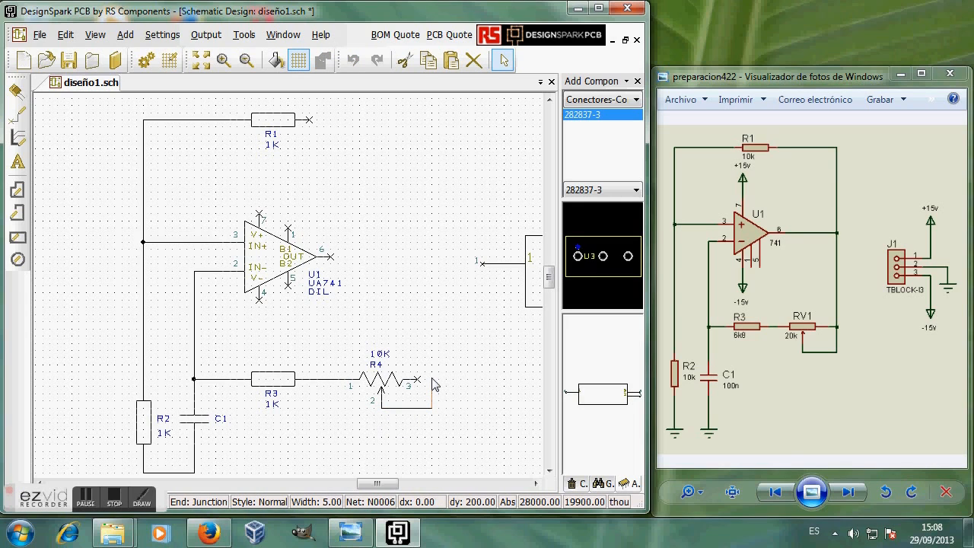
{"action": "left_click", "coordinate": [432, 379]}
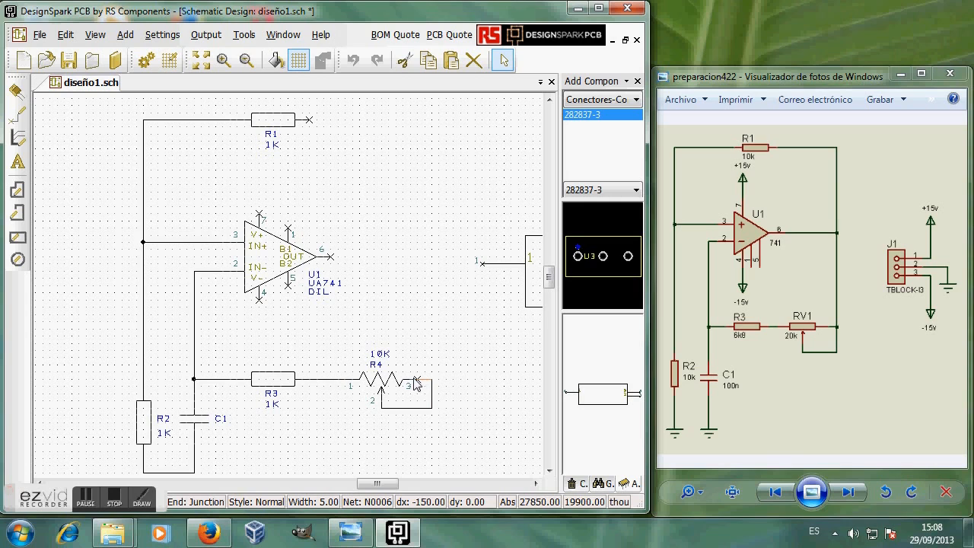
{"action": "left_click", "coordinate": [417, 380]}
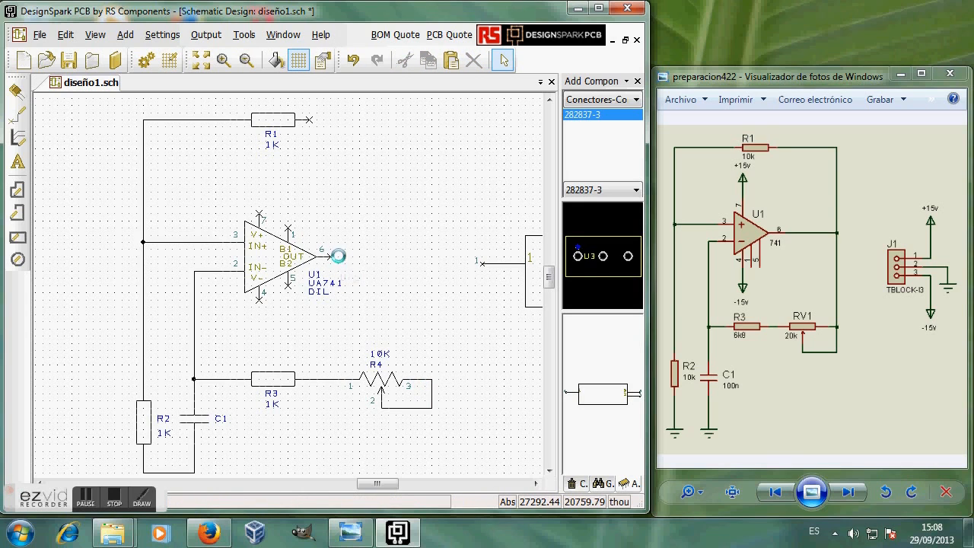
Step: Connect U1 output pin 6 to R4 pin 3 and to R1
{"action": "left_click", "coordinate": [330, 259]}
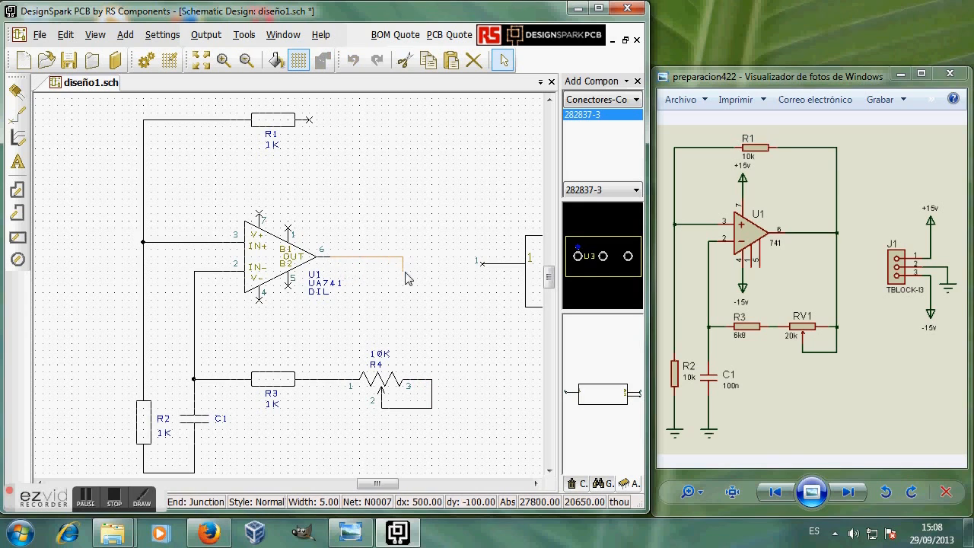
{"action": "left_click", "coordinate": [433, 387]}
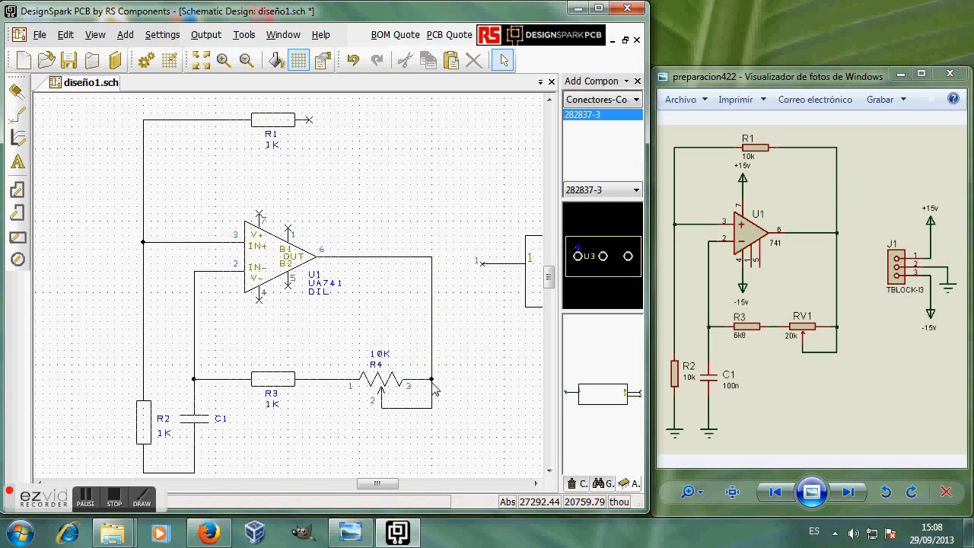
{"action": "left_click", "coordinate": [333, 126]}
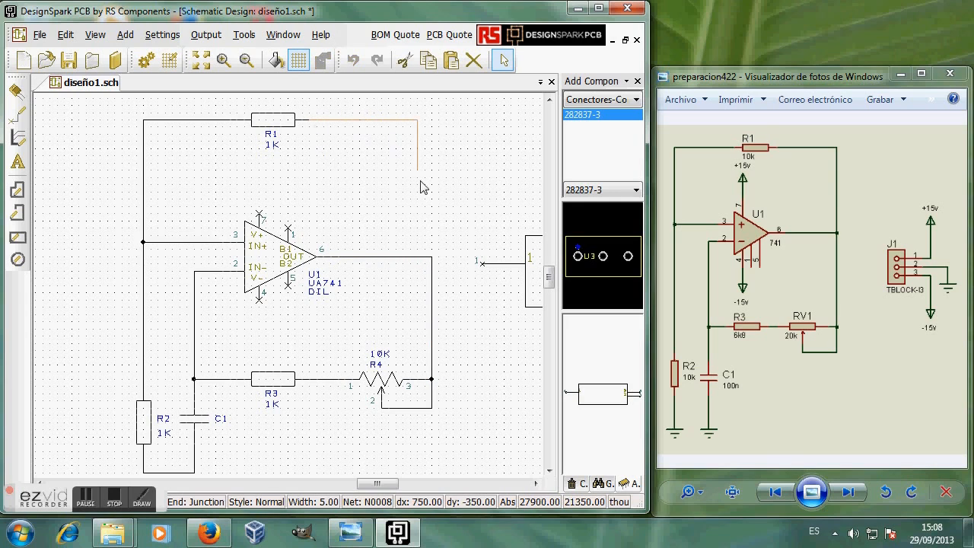
{"action": "left_click", "coordinate": [431, 259]}
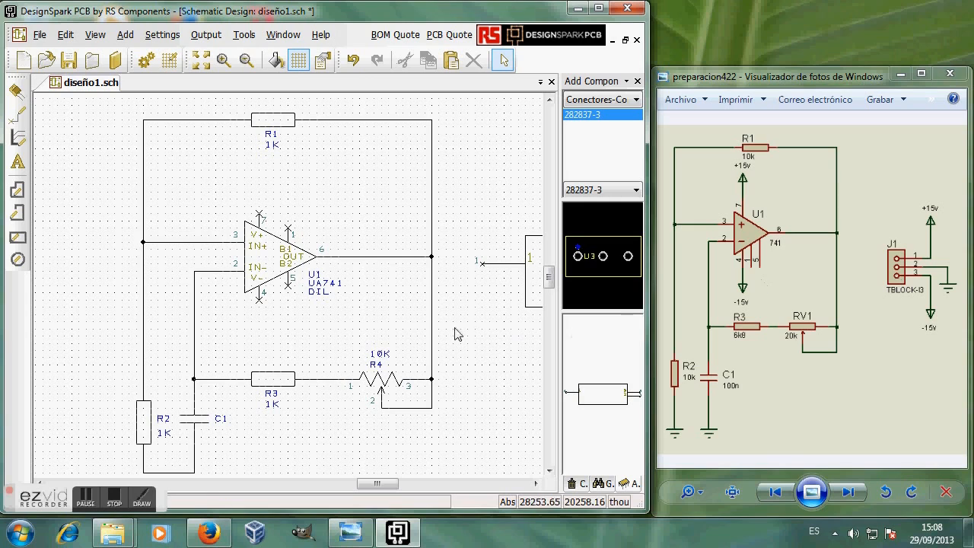
Step: Place a +15V power symbol from schema.cml above U1 on pin 7
{"action": "left_click", "coordinate": [638, 100]}
{"action": "left_click_drag", "start_coordinate": [639, 141], "coordinate": [652, 313]}
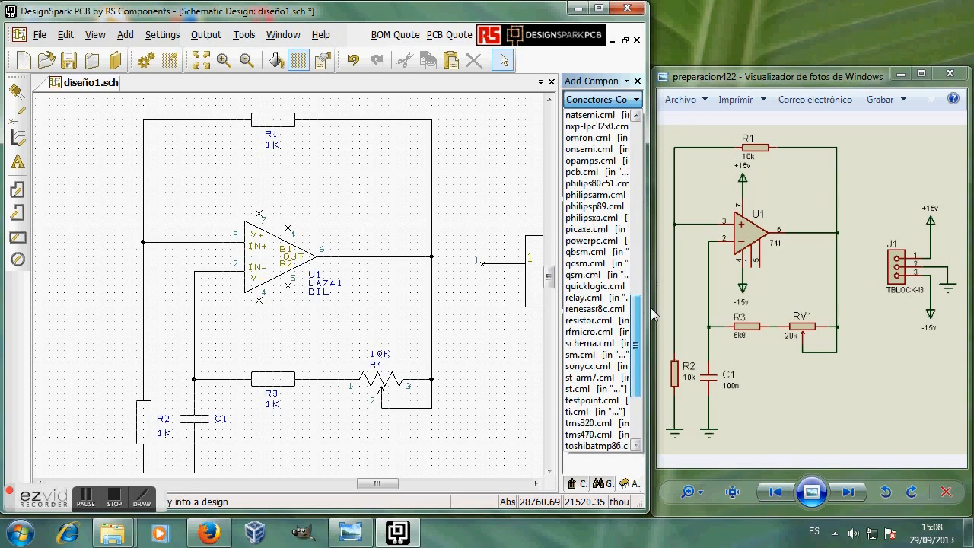
{"action": "left_click", "coordinate": [593, 344]}
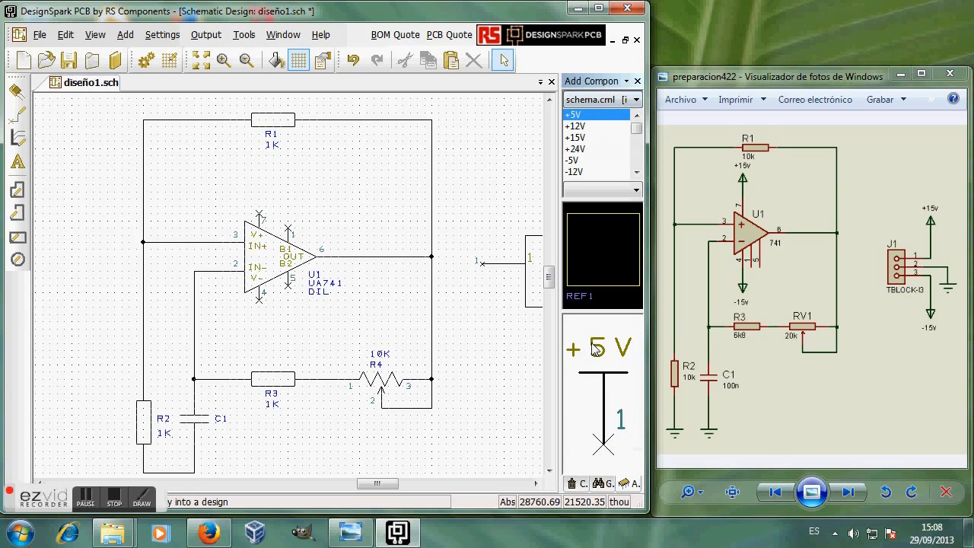
{"action": "left_click", "coordinate": [578, 138]}
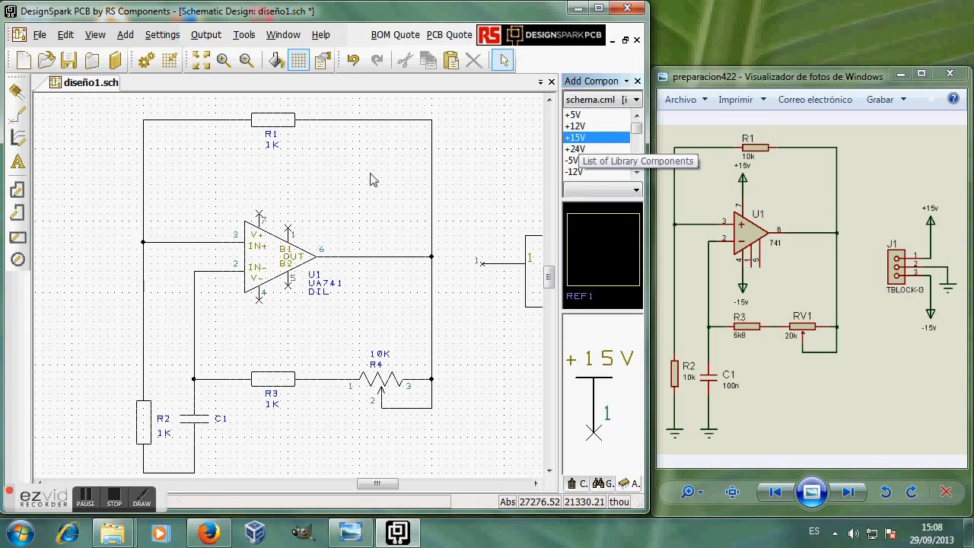
{"action": "left_click", "coordinate": [256, 180]}
{"action": "left_click_drag", "start_coordinate": [254, 164], "coordinate": [260, 196]}
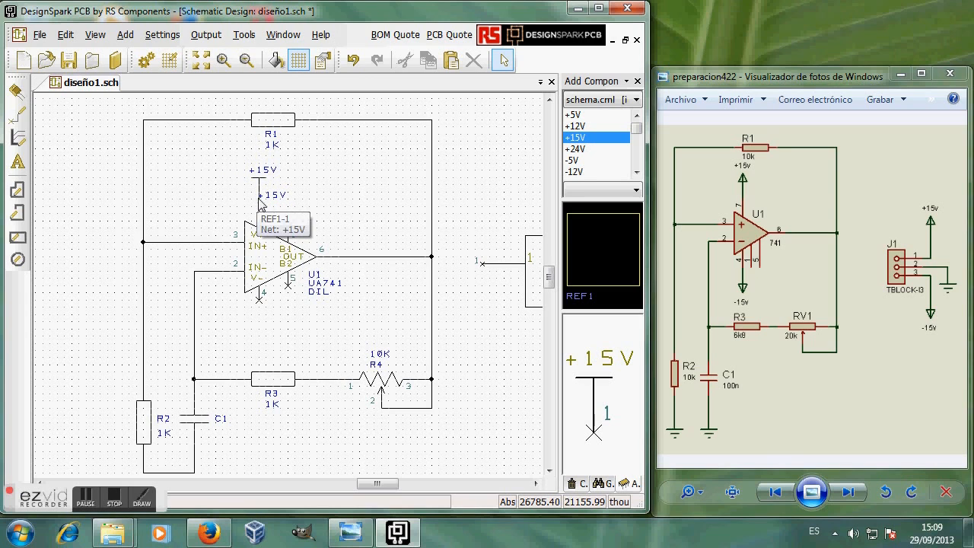
Step: Set the +15V net's class to Power through Change Net
{"action": "left_click", "coordinate": [261, 201]}
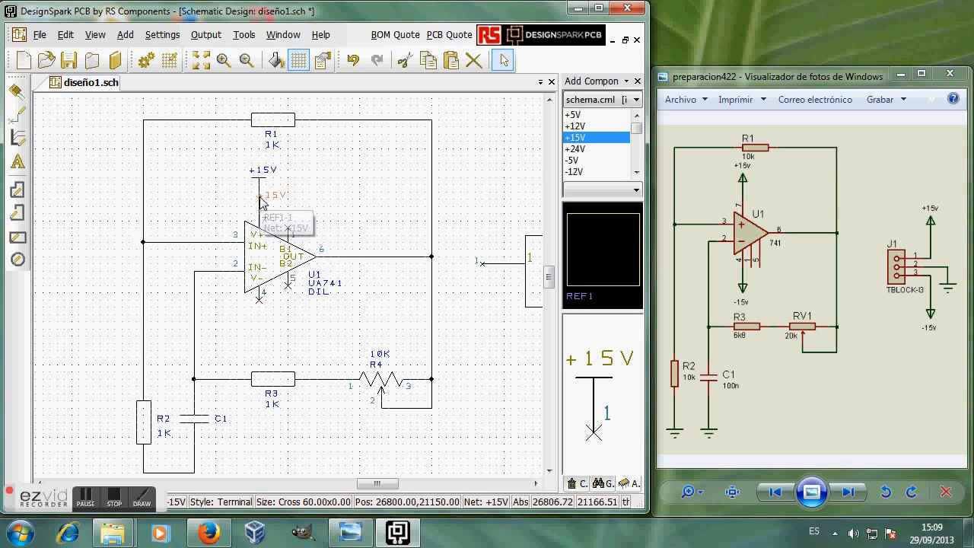
{"action": "right_click", "coordinate": [260, 197]}
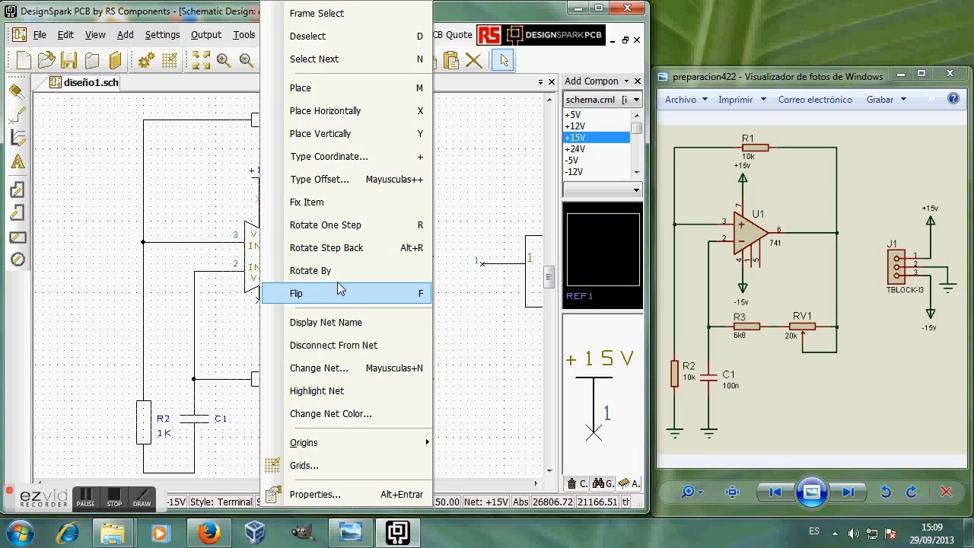
{"action": "left_click", "coordinate": [333, 370]}
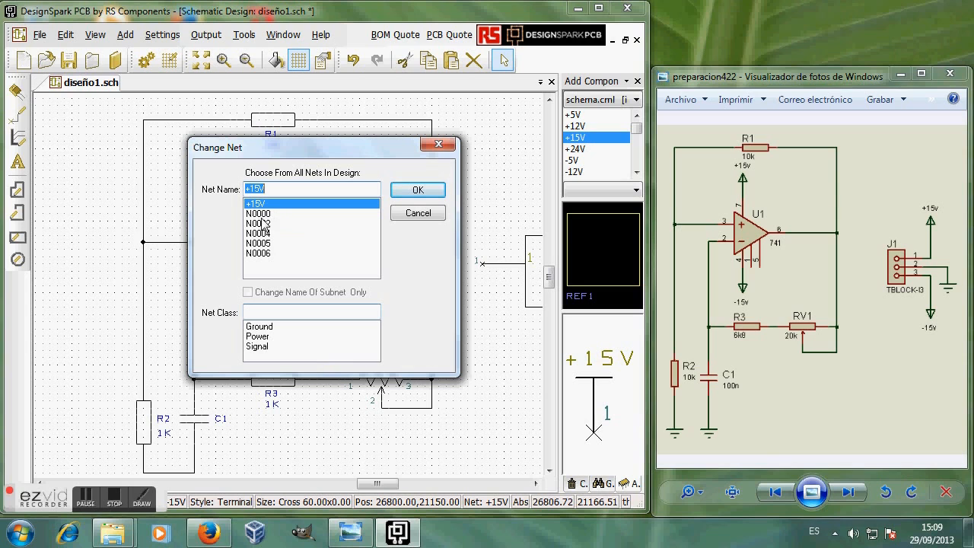
{"action": "left_click_drag", "start_coordinate": [322, 154], "coordinate": [459, 123]}
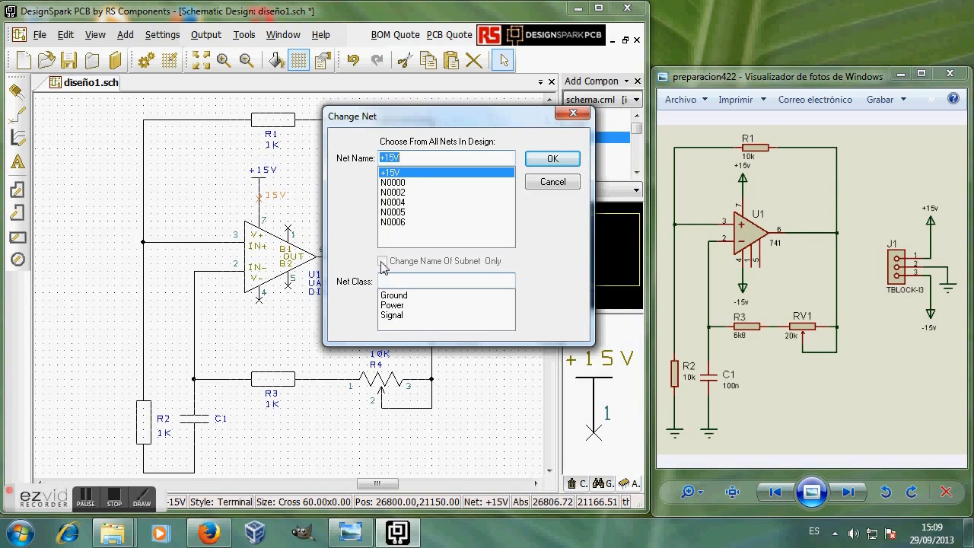
{"action": "left_click", "coordinate": [395, 305]}
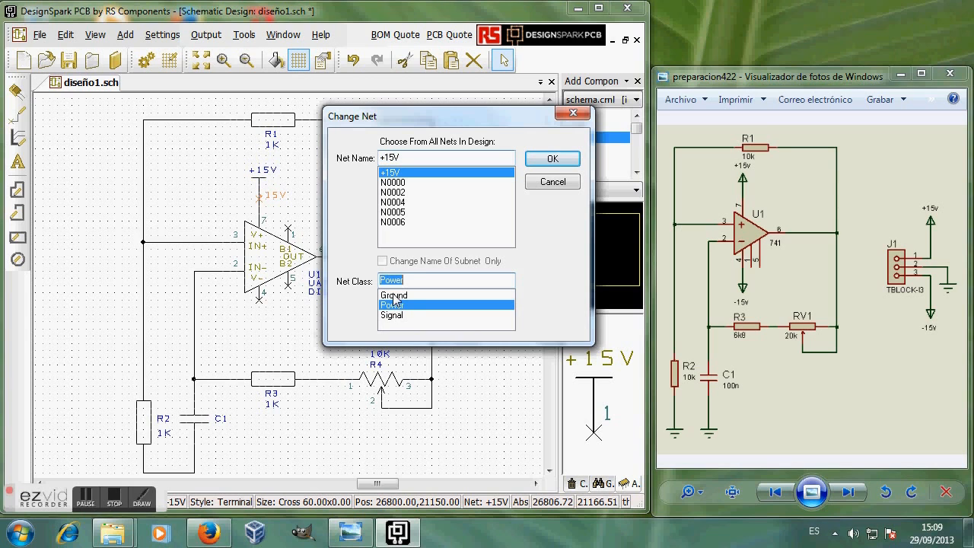
{"action": "left_click", "coordinate": [552, 160]}
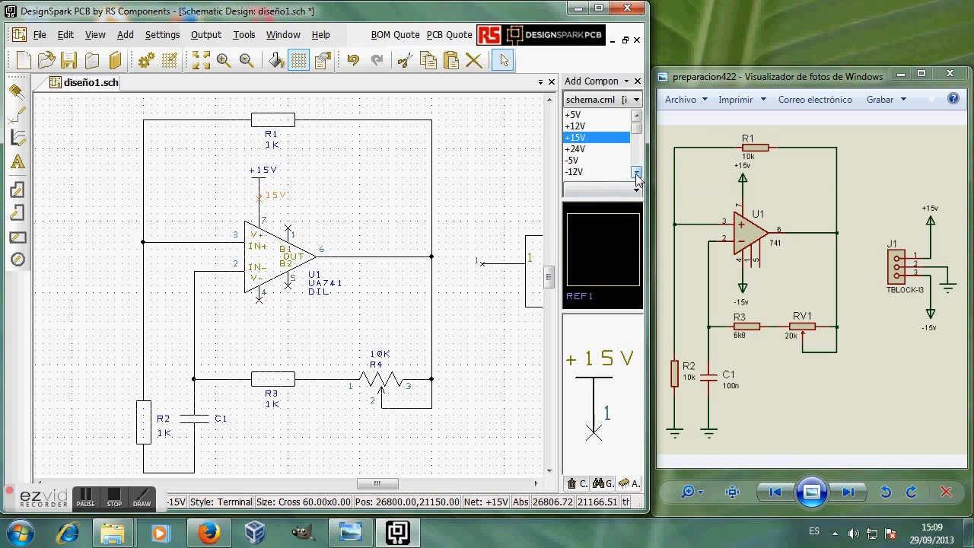
{"action": "scroll", "coordinate": [602, 171], "scroll_direction": "down", "scroll_amount": 1}
Step: Place a -15V supply symbol below U1, aligned with pin 4
{"action": "left_click", "coordinate": [575, 149]}
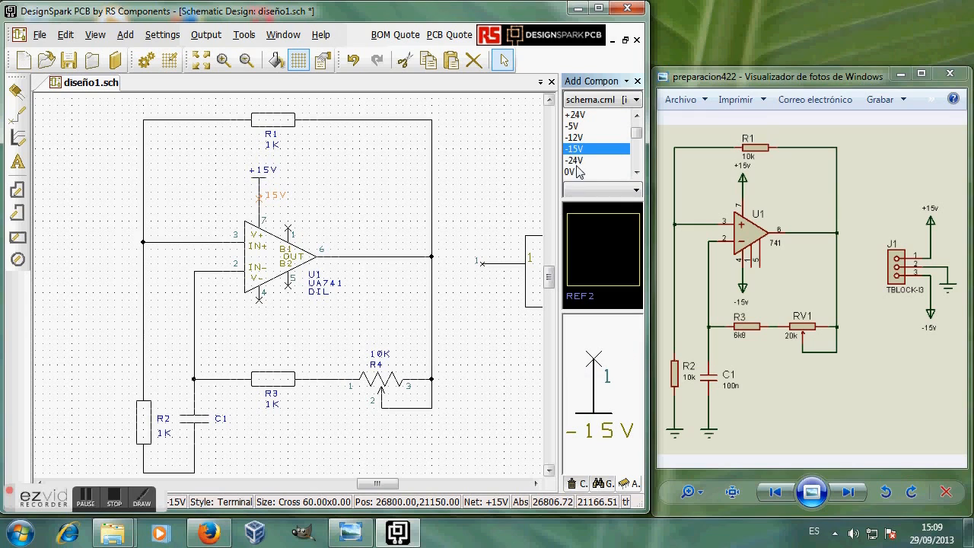
{"action": "left_click", "coordinate": [259, 334]}
{"action": "mouse_move", "coordinate": [259, 331]}
{"action": "left_mouse_down"}
{"action": "mouse_move", "coordinate": [264, 301]}
{"action": "mouse_move", "coordinate": [277, 319]}
{"action": "mouse_move", "coordinate": [259, 341]}
{"action": "left_mouse_up"}
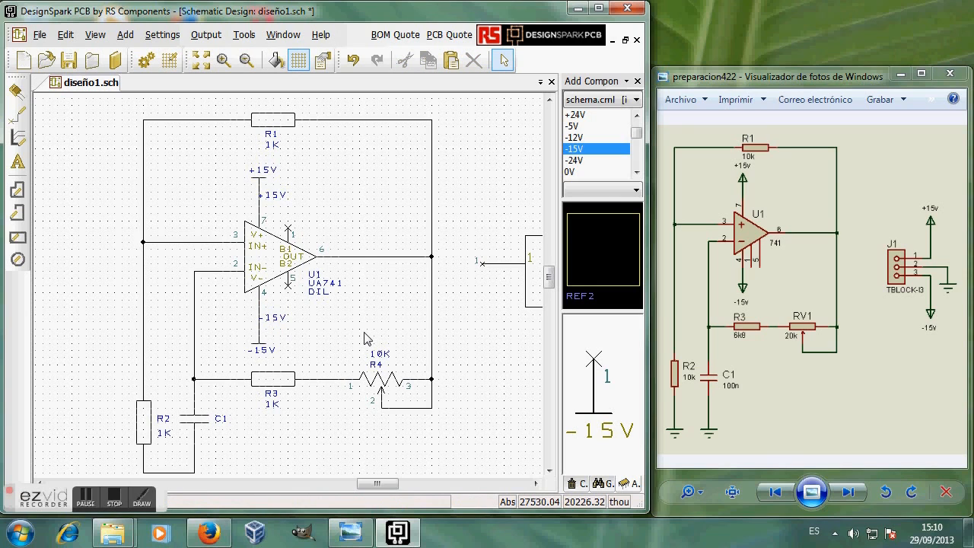
Step: Assign the -15V net to the Power net class
{"action": "left_click", "coordinate": [261, 327]}
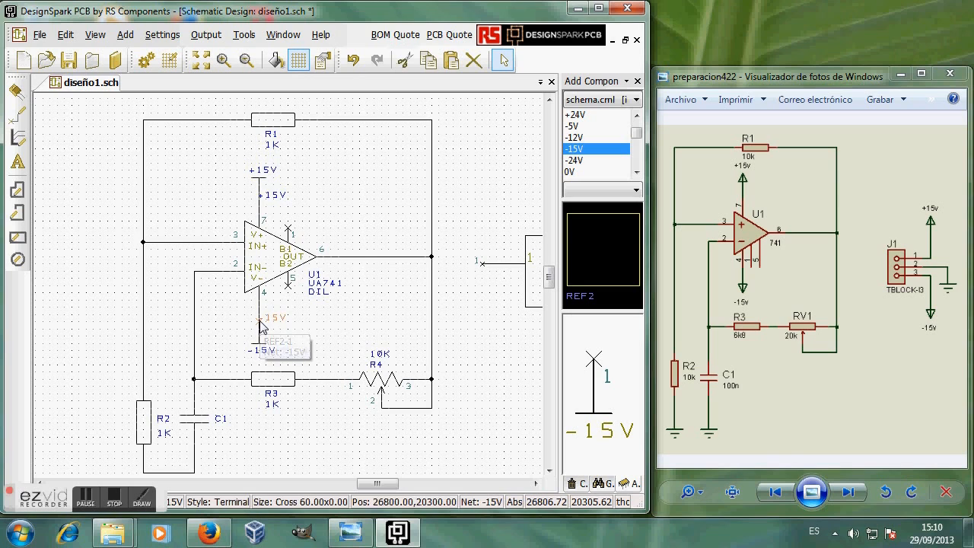
{"action": "right_click", "coordinate": [261, 327]}
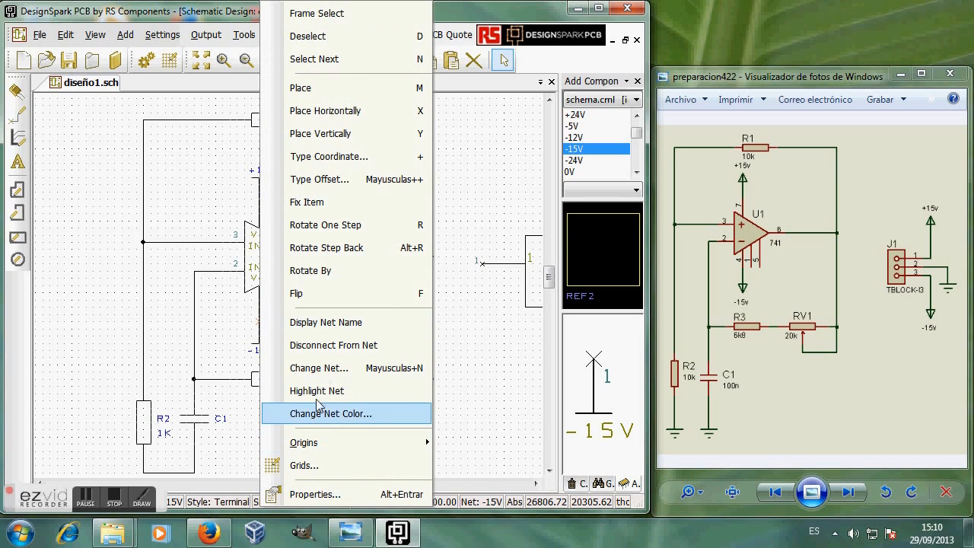
{"action": "left_click", "coordinate": [319, 368]}
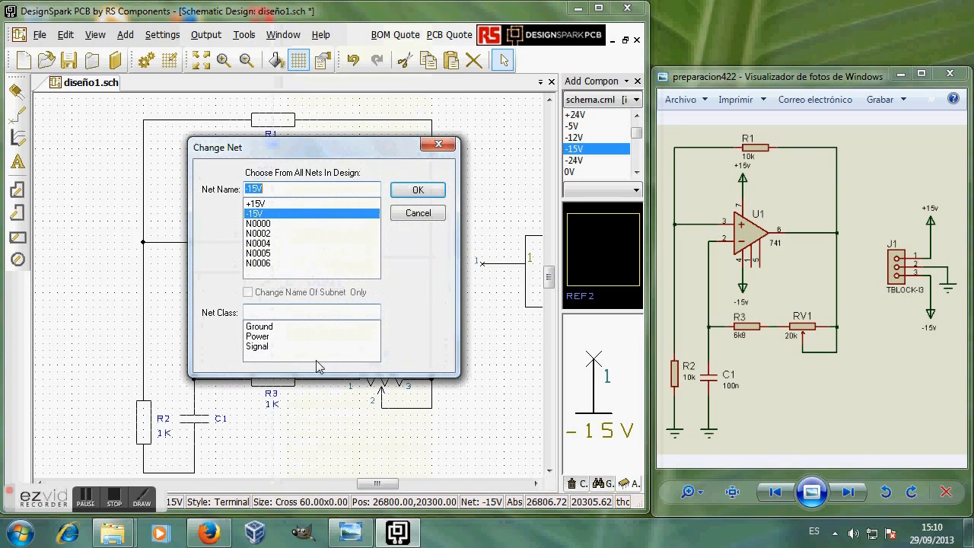
{"action": "left_click", "coordinate": [260, 337]}
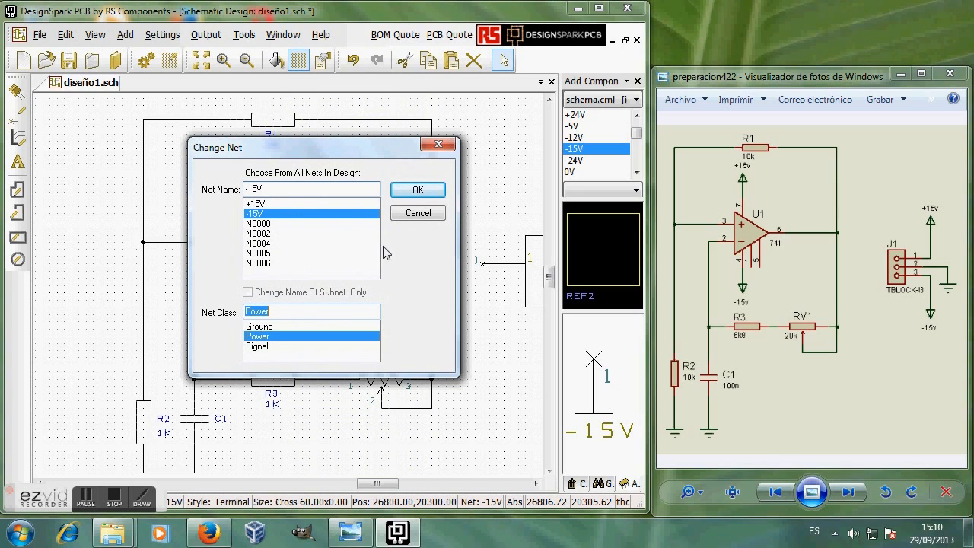
{"action": "left_click", "coordinate": [418, 189]}
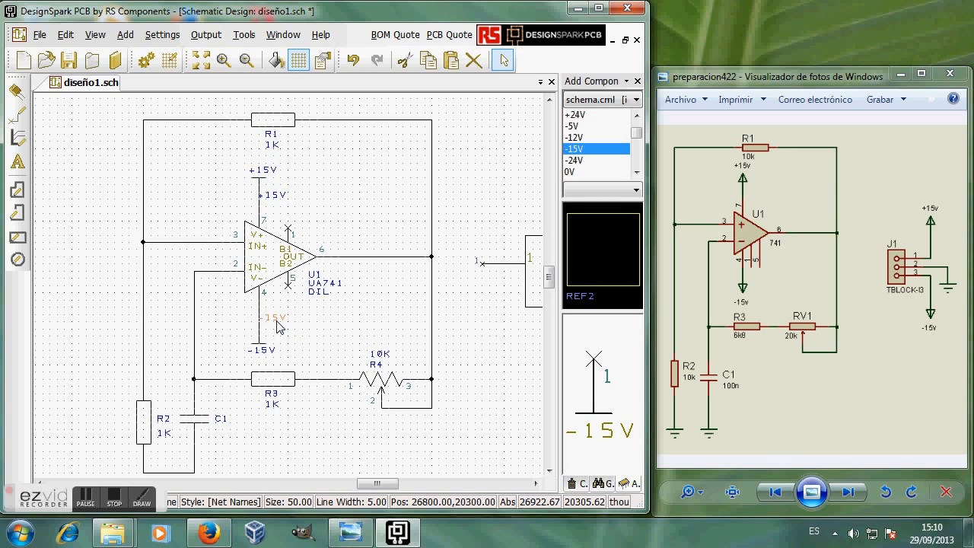
Step: Remove the extra +15V net-name label beside op-amp pin 7 and bring connector U2 into view
{"action": "left_click", "coordinate": [275, 201]}
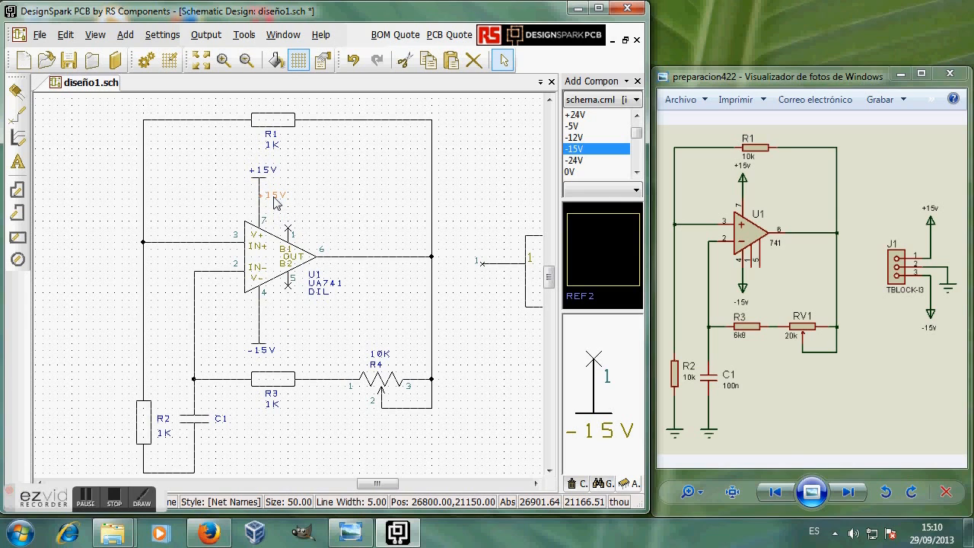
{"action": "key", "text": "Escape"}
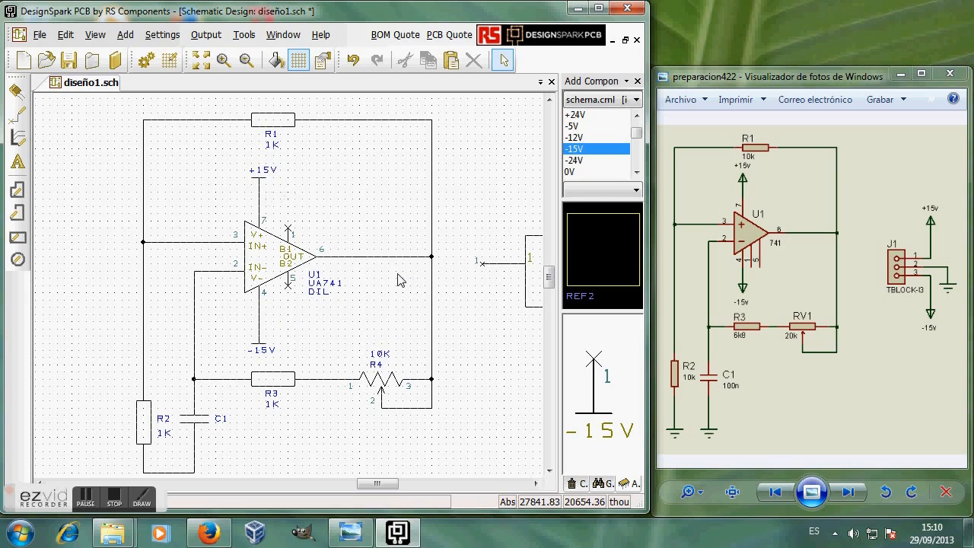
{"action": "right_click", "coordinate": [259, 204]}
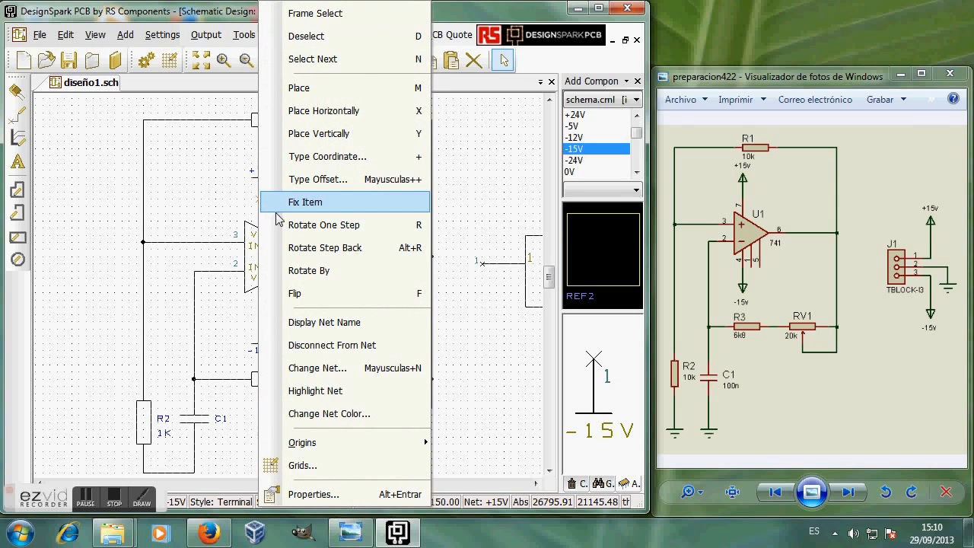
{"action": "left_click", "coordinate": [352, 324]}
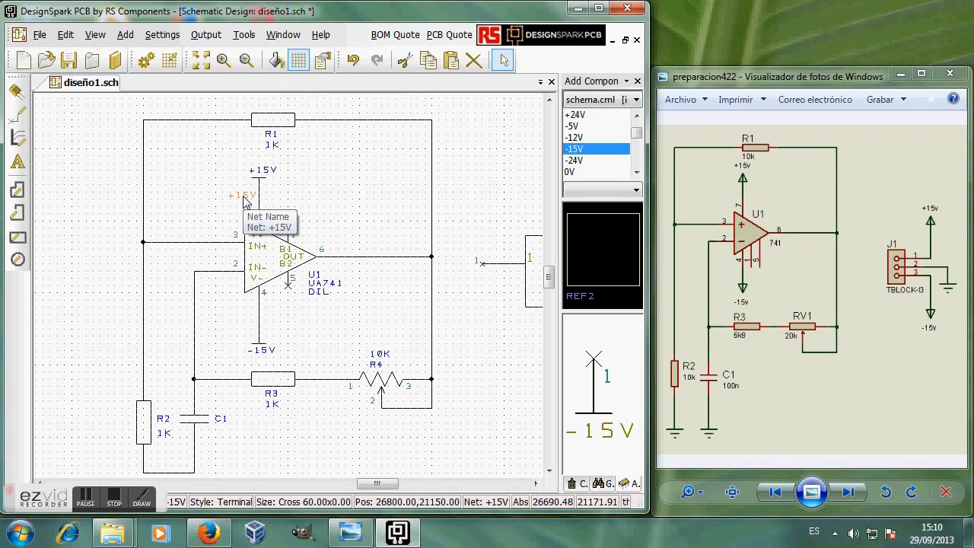
{"action": "key", "text": "Escape"}
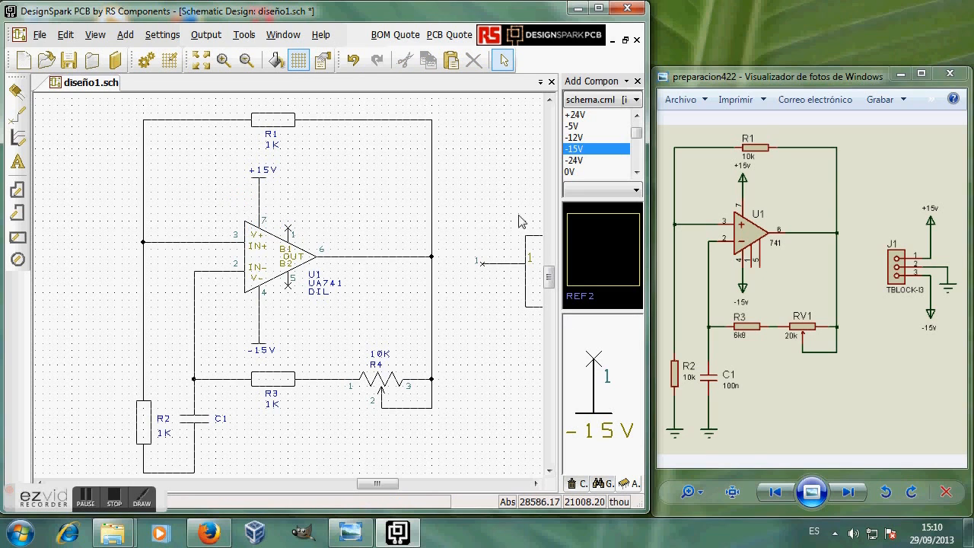
{"action": "left_click_drag", "start_coordinate": [393, 486], "coordinate": [416, 487]}
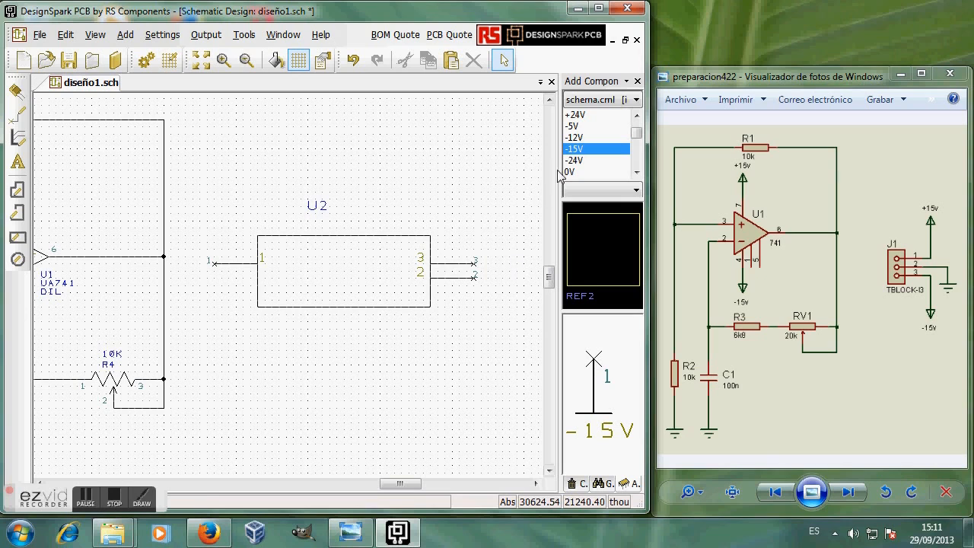
Step: Place a -15V supply symbol right of U2 and wire it to U2's pin 3
{"action": "left_click", "coordinate": [513, 340]}
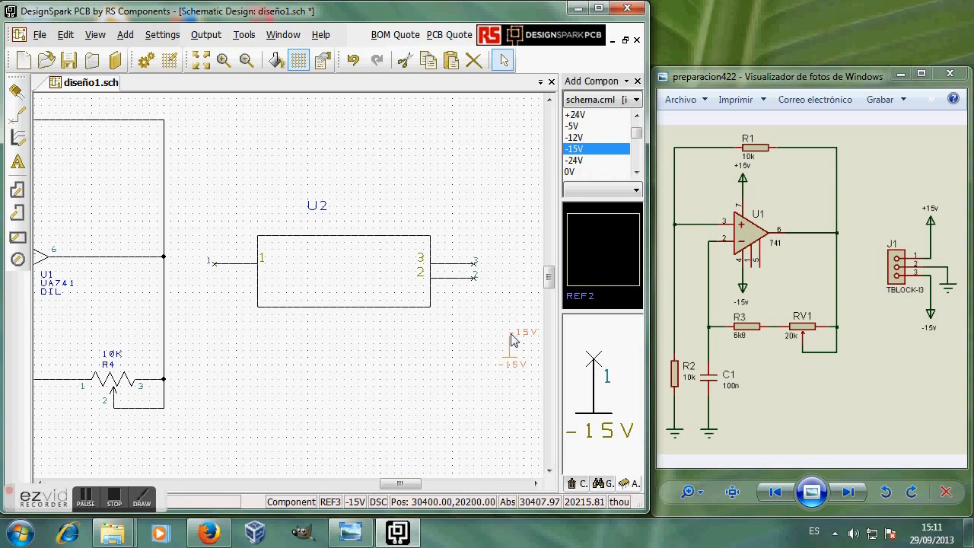
{"action": "left_click", "coordinate": [472, 263]}
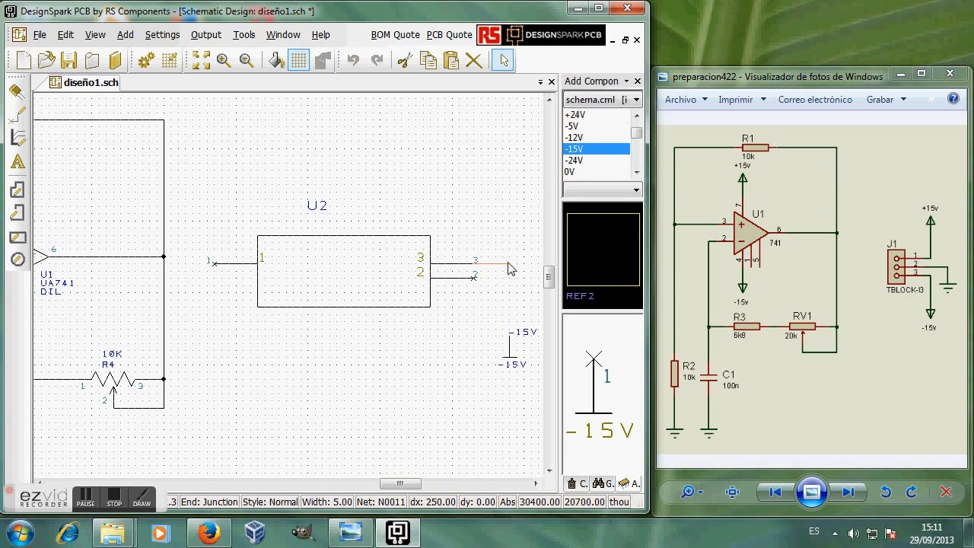
{"action": "left_click", "coordinate": [511, 334]}
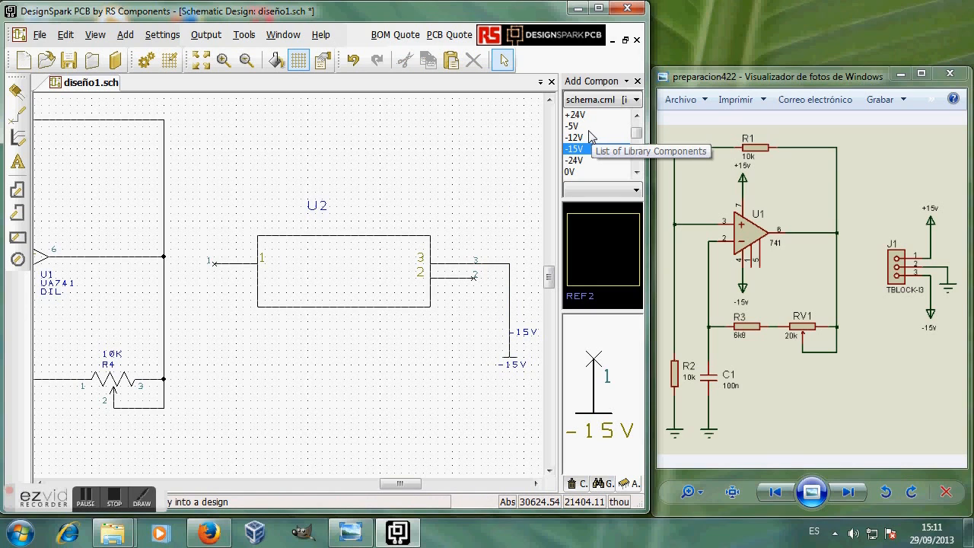
{"action": "scroll", "coordinate": [628, 124], "scroll_direction": "up", "scroll_amount": 2}
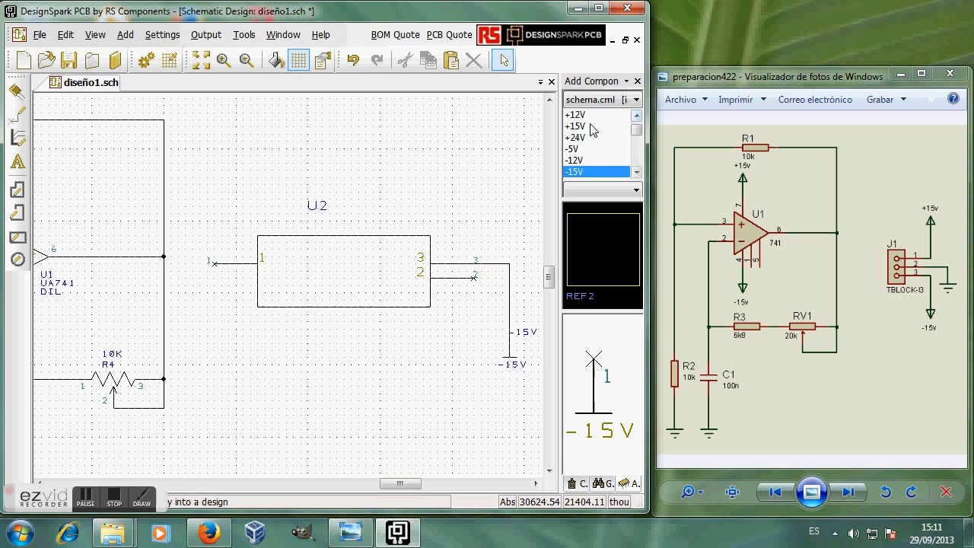
{"action": "left_click", "coordinate": [592, 126]}
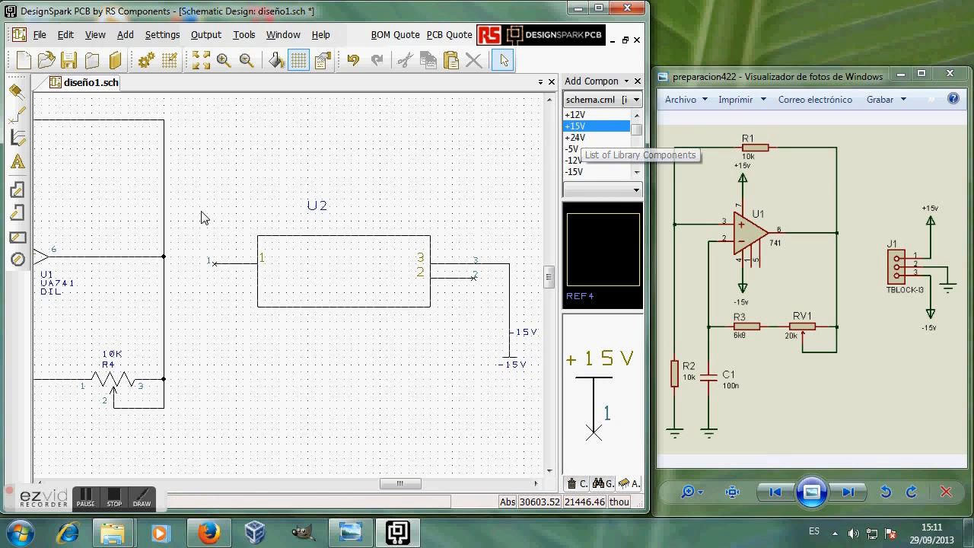
Step: Place a +15V supply symbol above-left of U2 and wire it to pin 1
{"action": "left_click_drag", "start_coordinate": [202, 217], "coordinate": [204, 217]}
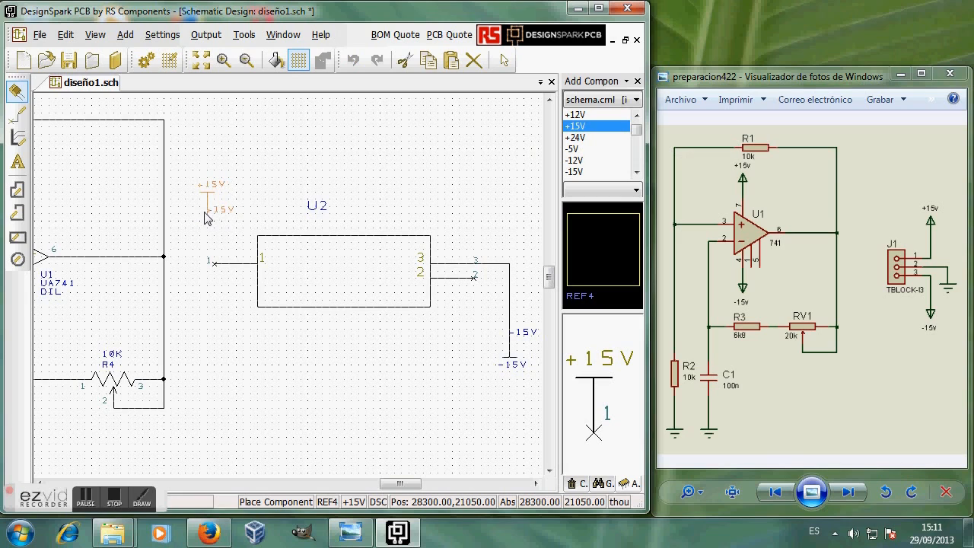
{"action": "left_click", "coordinate": [205, 212]}
{"action": "left_click_drag", "start_coordinate": [206, 200], "coordinate": [216, 199]}
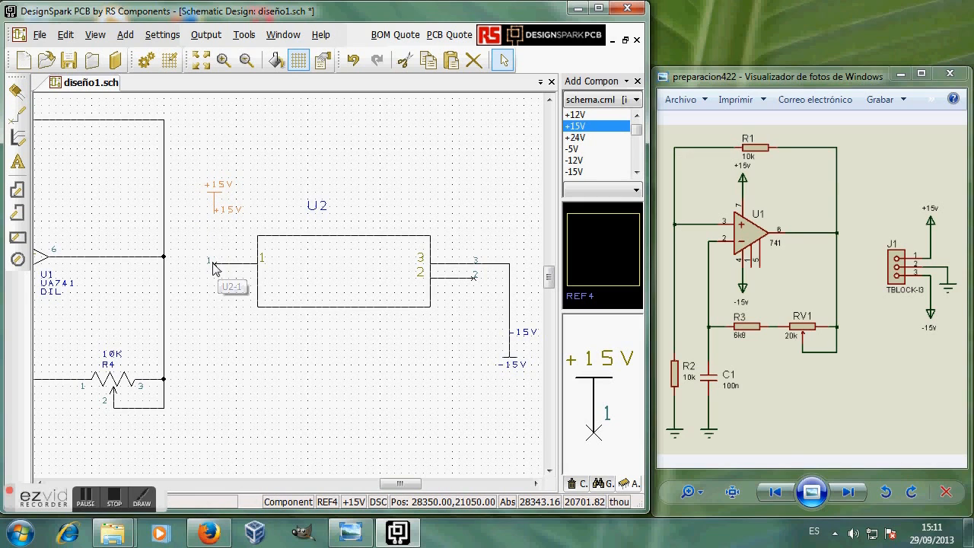
{"action": "left_click", "coordinate": [213, 264]}
{"action": "left_click", "coordinate": [214, 193]}
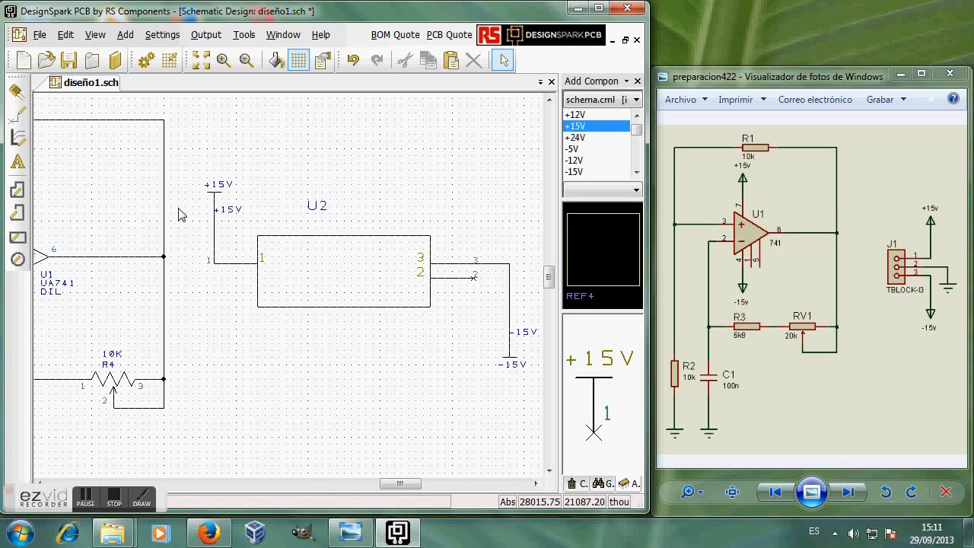
Step: Select the extra +15V net-name label beside the new wire
{"action": "right_click", "coordinate": [215, 228]}
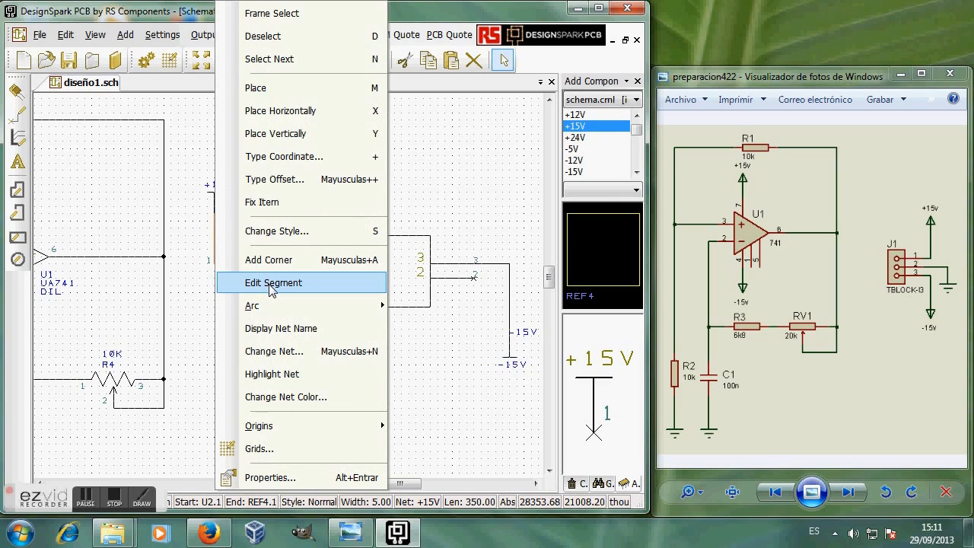
{"action": "left_click", "coordinate": [205, 297]}
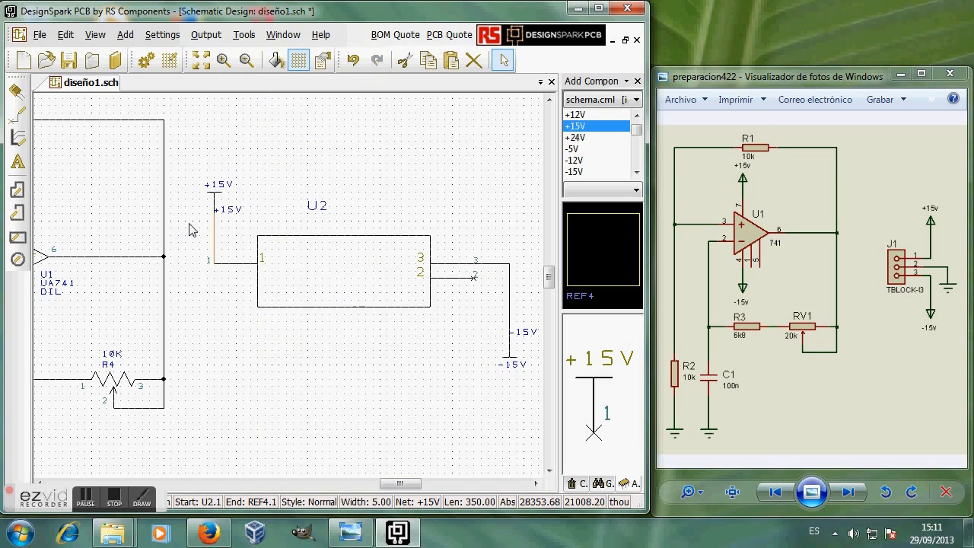
{"action": "left_click", "coordinate": [232, 215]}
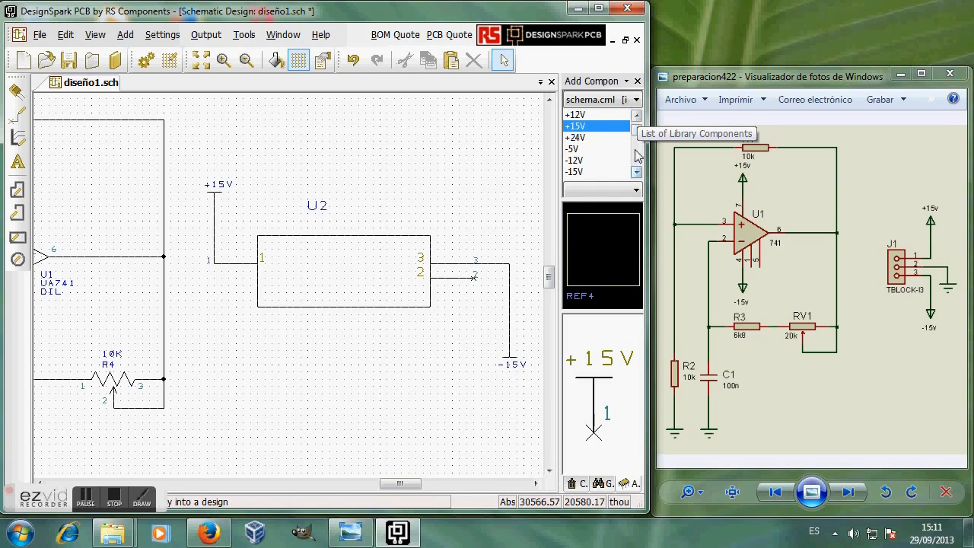
Step: Place a GND symbol below U2, wire pin 2 to it, then bring R2 and C1 into view
{"action": "scroll", "coordinate": [636, 174], "scroll_direction": "down", "scroll_amount": 4}
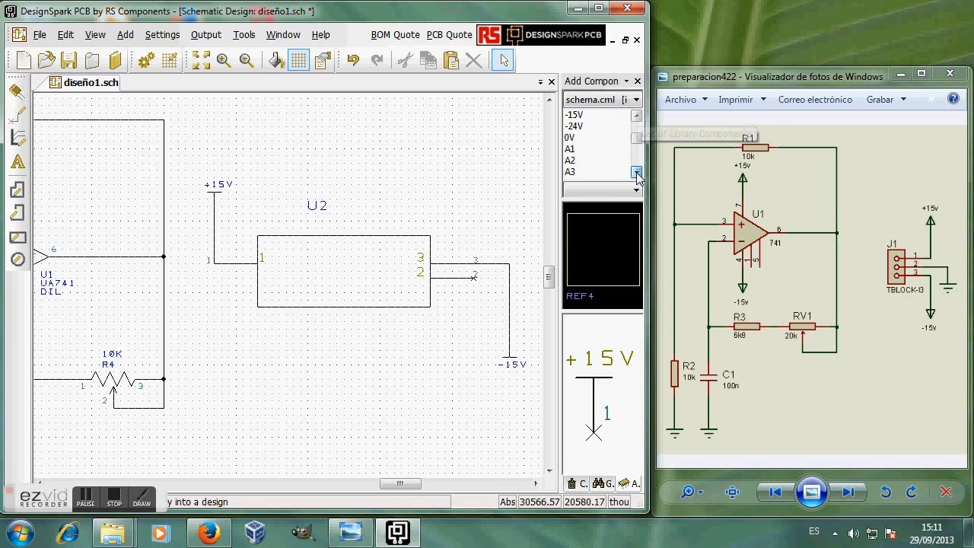
{"action": "scroll", "coordinate": [633, 172], "scroll_direction": "down", "scroll_amount": 4}
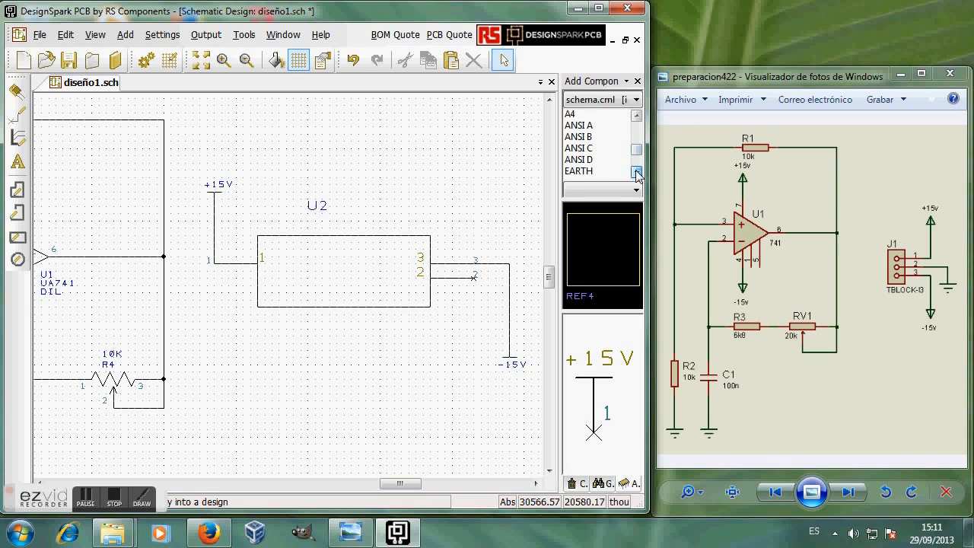
{"action": "scroll", "coordinate": [615, 172], "scroll_direction": "down", "scroll_amount": 1}
{"action": "left_click", "coordinate": [577, 140]}
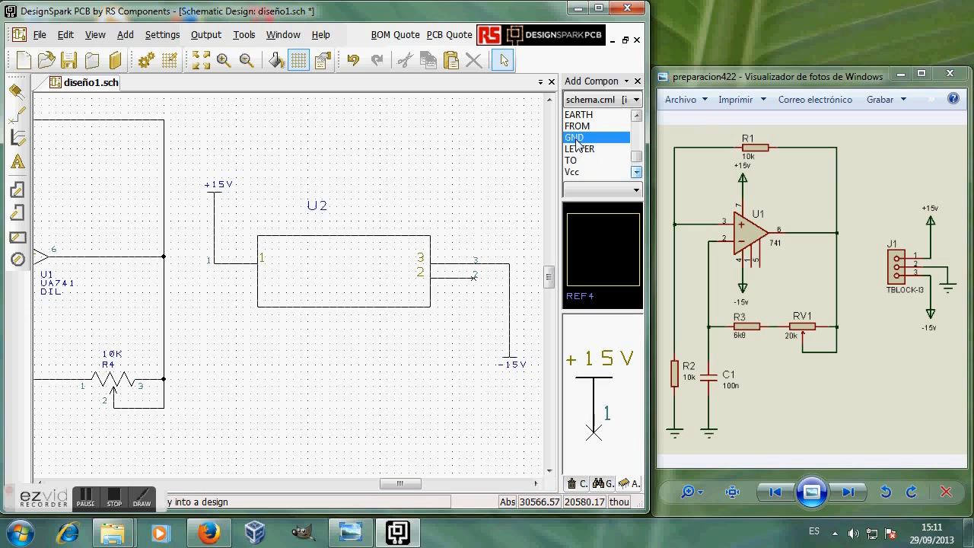
{"action": "left_click", "coordinate": [475, 348]}
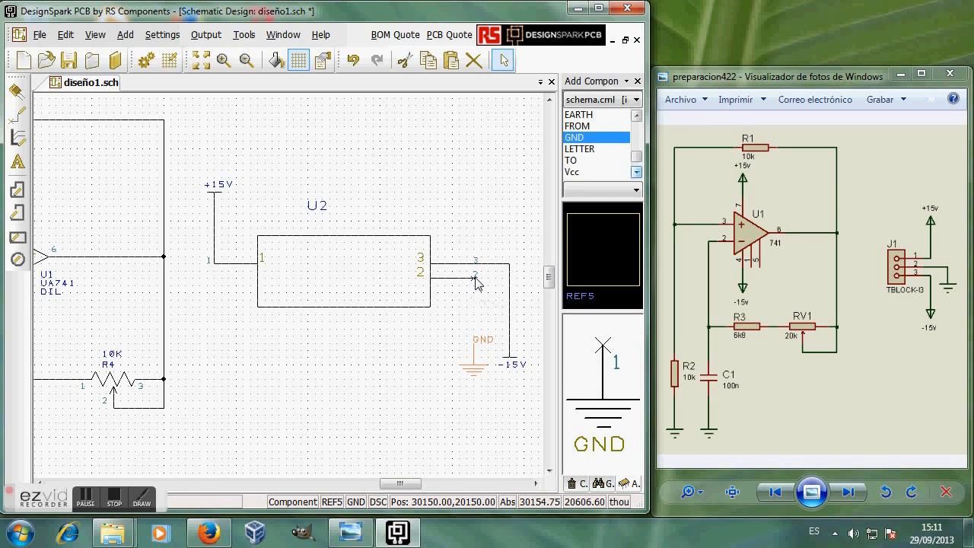
{"action": "left_click_drag", "start_coordinate": [473, 278], "coordinate": [480, 343]}
{"action": "left_click", "coordinate": [477, 340]}
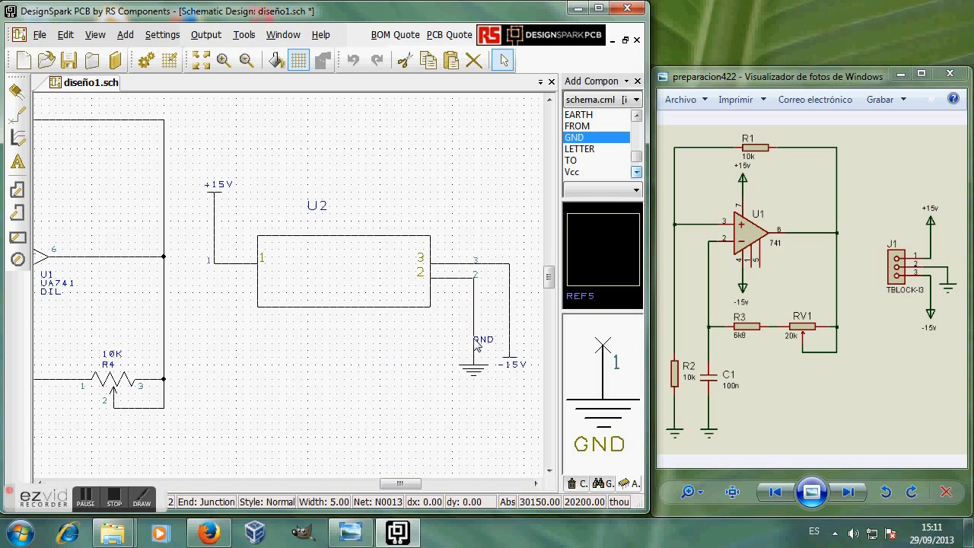
{"action": "key", "text": "Escape"}
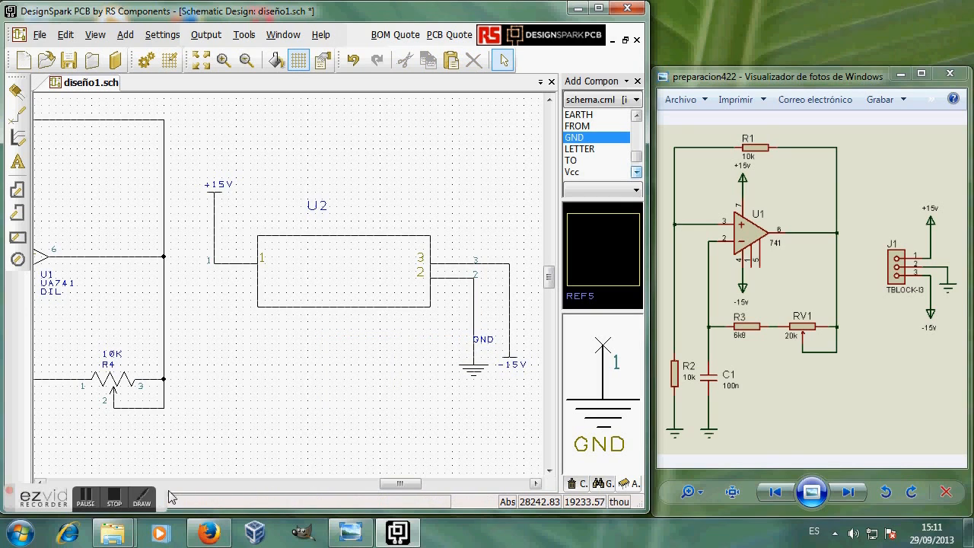
{"action": "left_click_drag", "start_coordinate": [404, 484], "coordinate": [370, 492]}
{"action": "left_click_drag", "start_coordinate": [549, 278], "coordinate": [549, 290]}
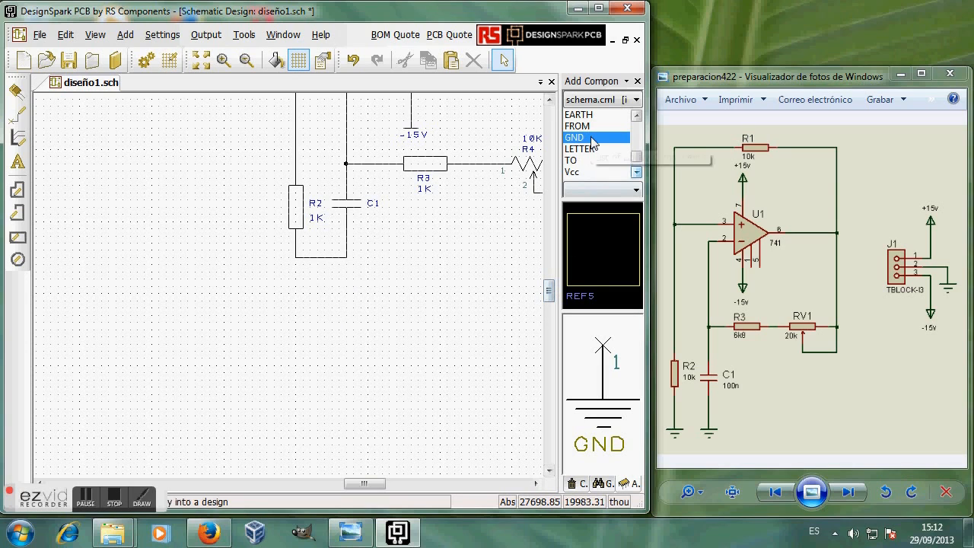
Step: Add a GND symbol below the R2/C1 loop, wire it up, and merge net N0004 into GND
{"action": "left_click", "coordinate": [347, 312]}
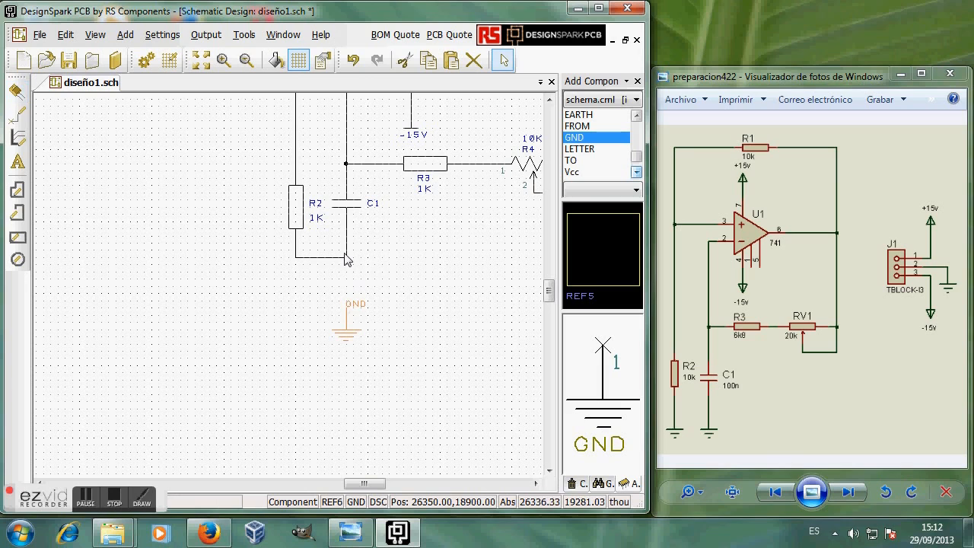
{"action": "mouse_move", "coordinate": [346, 258]}
{"action": "left_mouse_down"}
{"action": "mouse_move", "coordinate": [349, 285]}
{"action": "mouse_move", "coordinate": [346, 266]}
{"action": "left_mouse_up"}
{"action": "left_click_drag", "start_coordinate": [347, 307], "coordinate": [347, 264]}
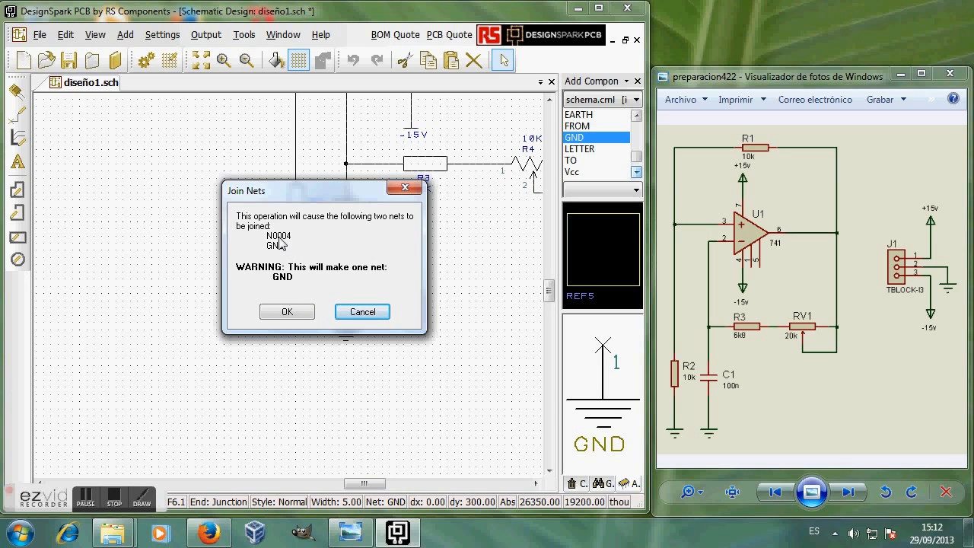
{"action": "left_click_drag", "start_coordinate": [355, 196], "coordinate": [549, 309]}
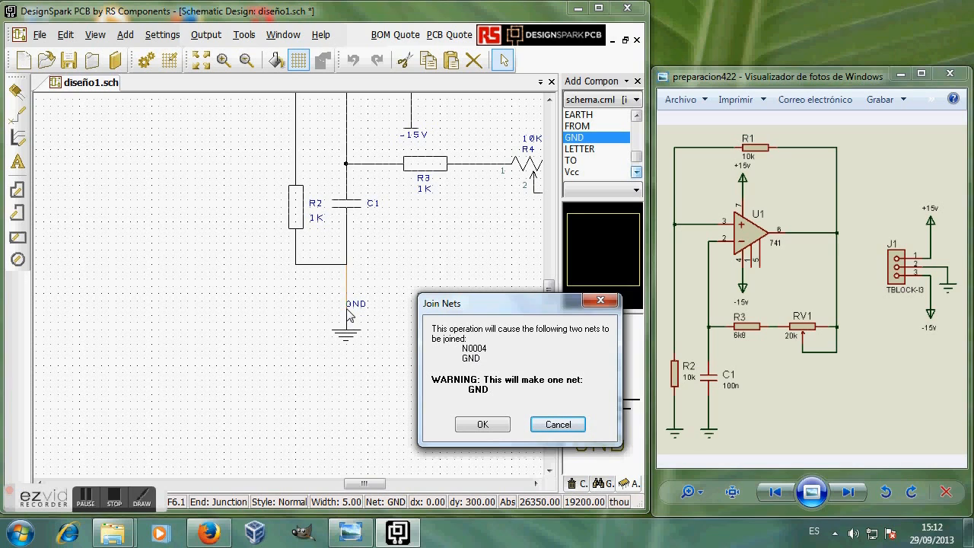
{"action": "left_click", "coordinate": [482, 424]}
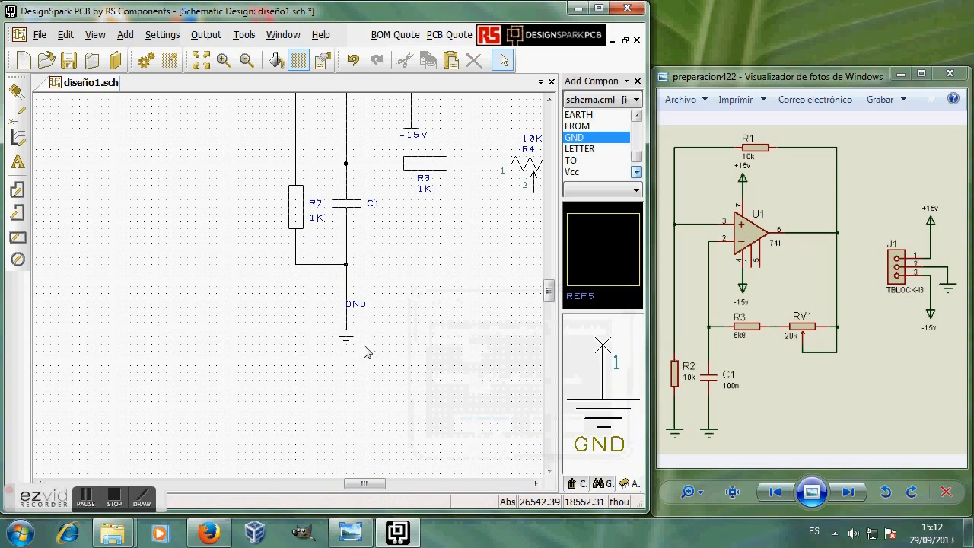
{"action": "left_click", "coordinate": [347, 236]}
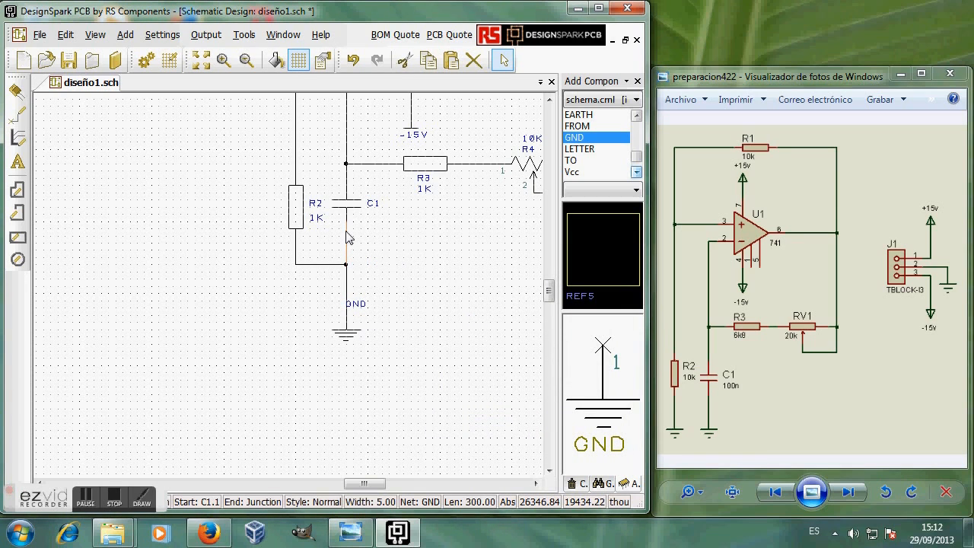
{"action": "right_click", "coordinate": [346, 237]}
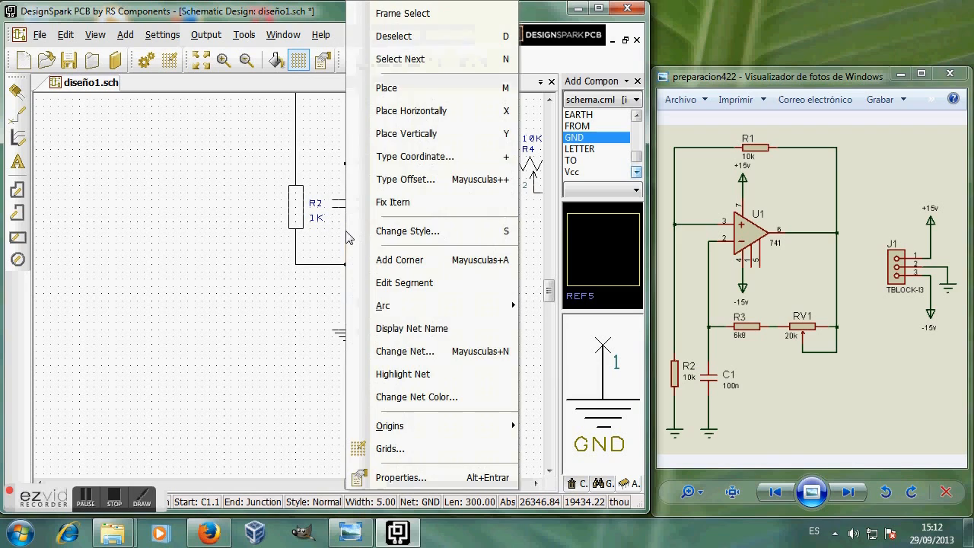
Step: Show the GND net-name label beside the ground symbol and set the GND net class to Ground
{"action": "left_click", "coordinate": [413, 328]}
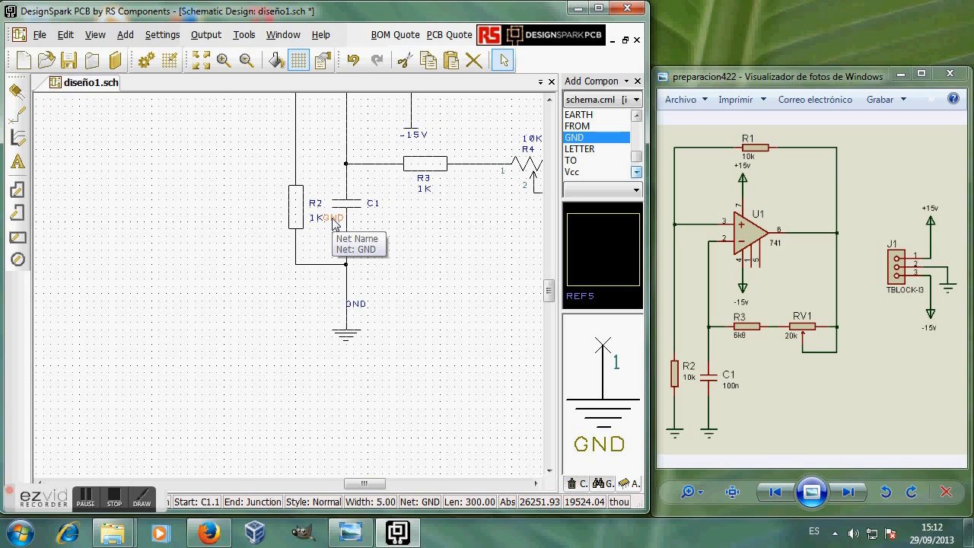
{"action": "left_click", "coordinate": [350, 302]}
{"action": "right_click", "coordinate": [350, 303]}
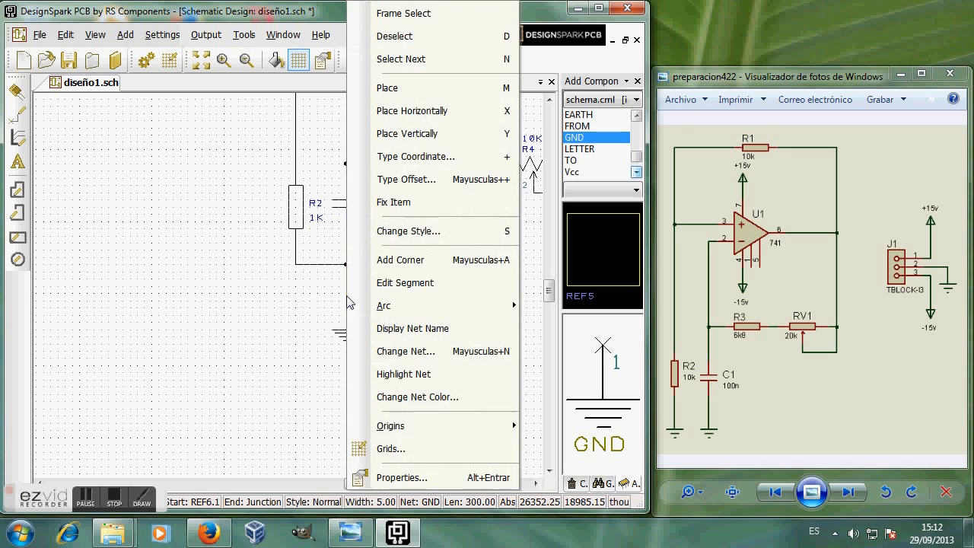
{"action": "mouse_move", "coordinate": [419, 307]}
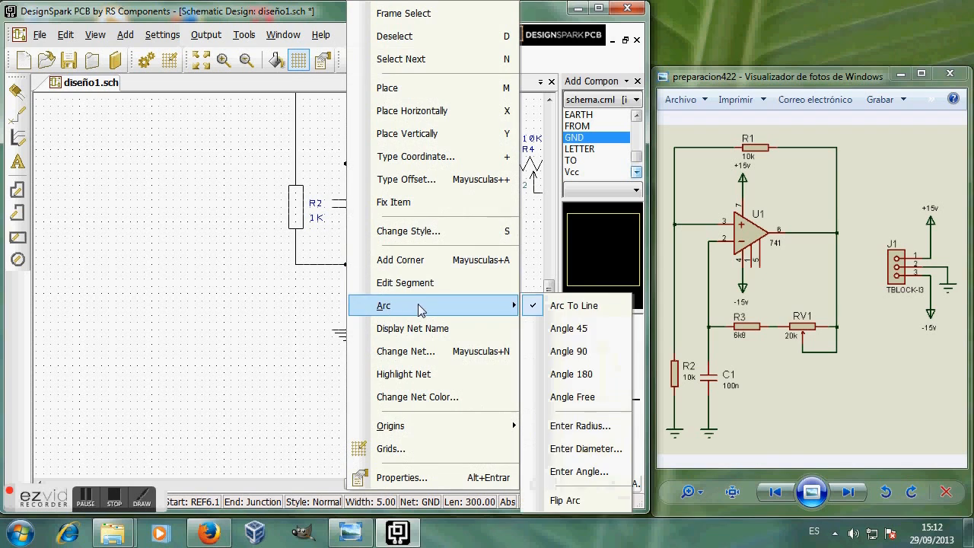
{"action": "left_click", "coordinate": [407, 351]}
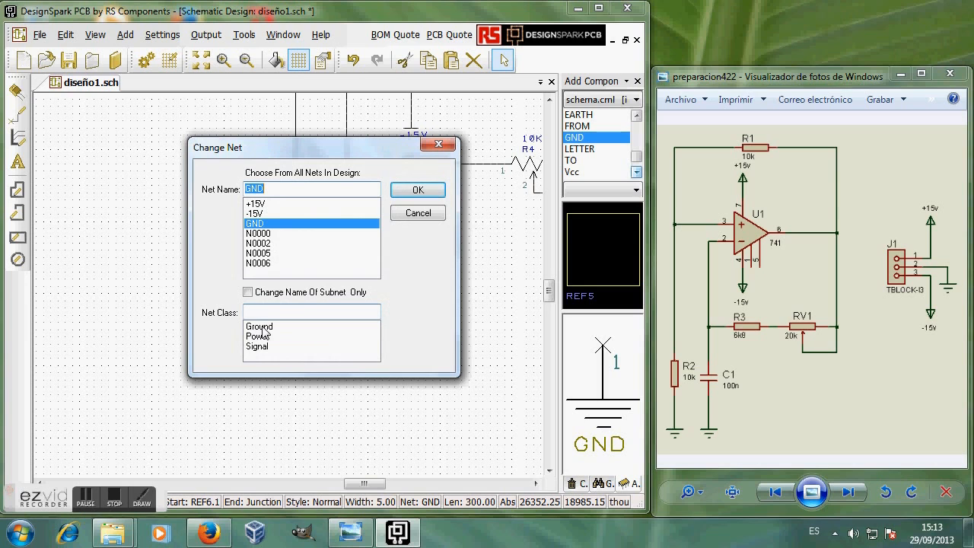
{"action": "left_click", "coordinate": [259, 327]}
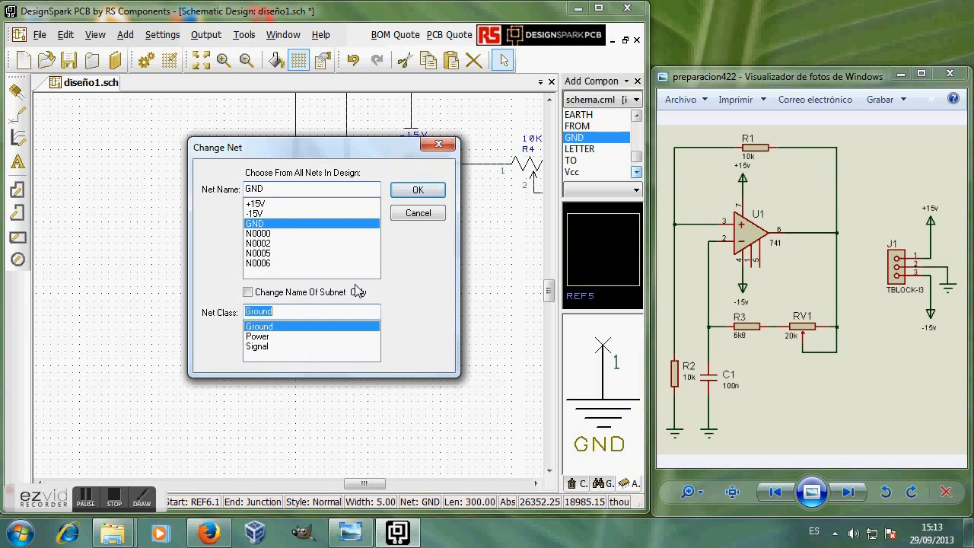
{"action": "left_click", "coordinate": [418, 190]}
{"action": "left_click_drag", "start_coordinate": [375, 484], "coordinate": [421, 486]}
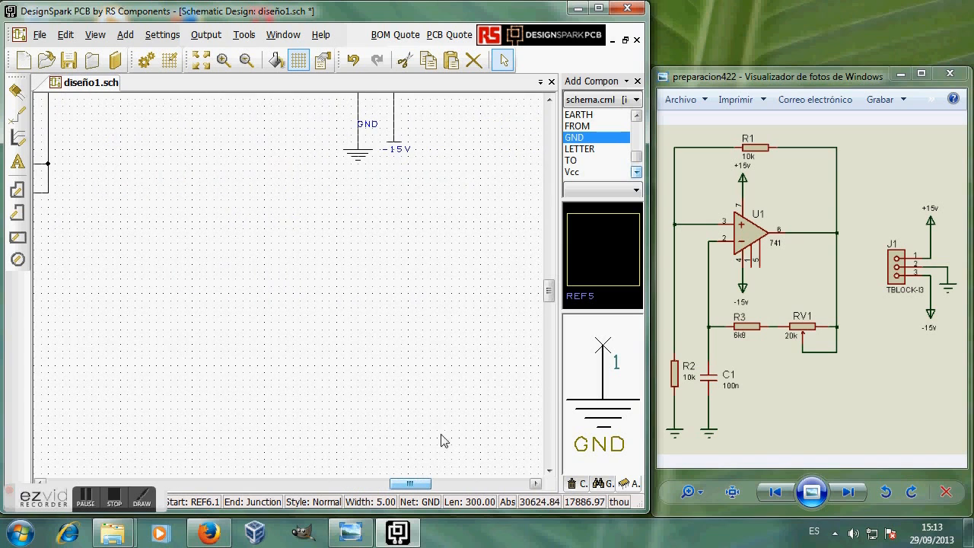
{"action": "left_click_drag", "start_coordinate": [545, 290], "coordinate": [546, 286]}
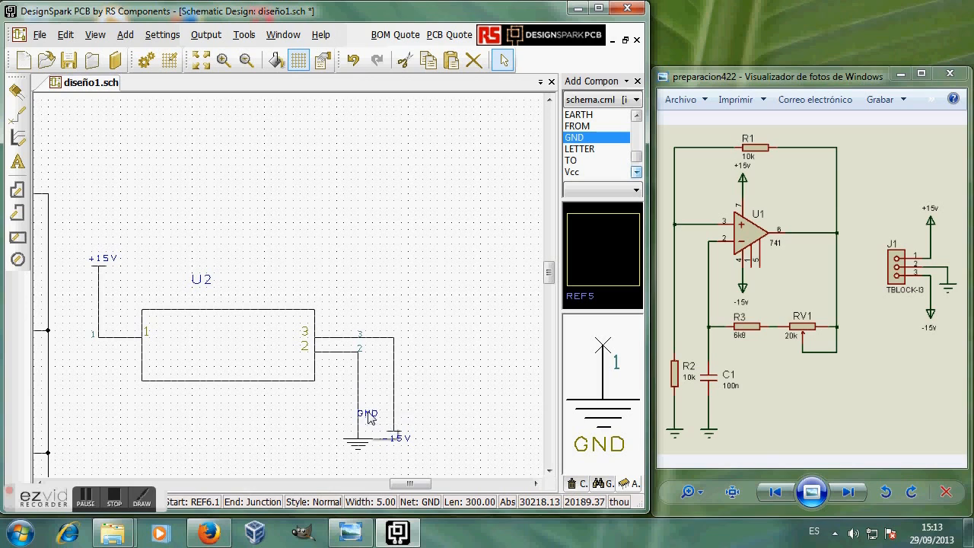
Step: Display the net name on the wire from U2 pin 2 to ground
{"action": "left_click", "coordinate": [368, 414]}
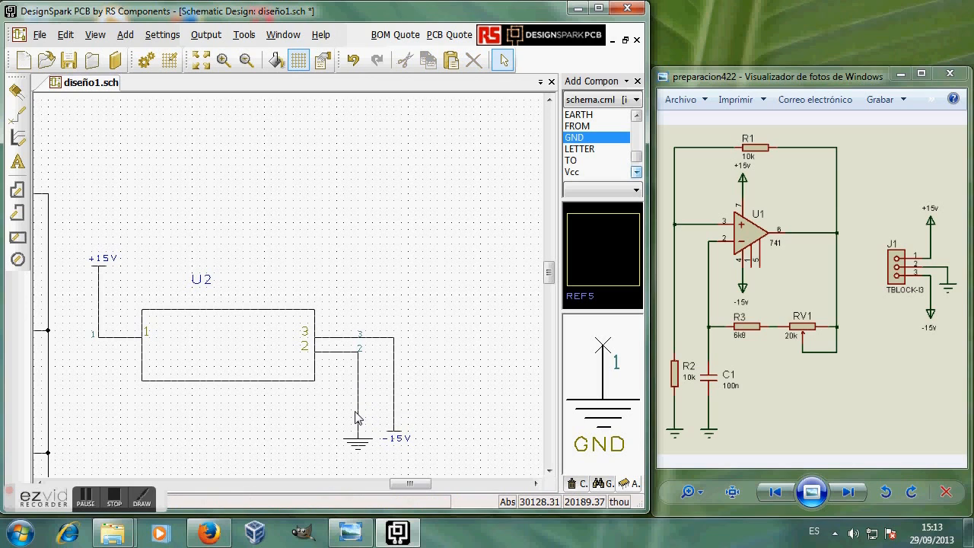
{"action": "left_click", "coordinate": [361, 386]}
{"action": "right_click", "coordinate": [361, 386]}
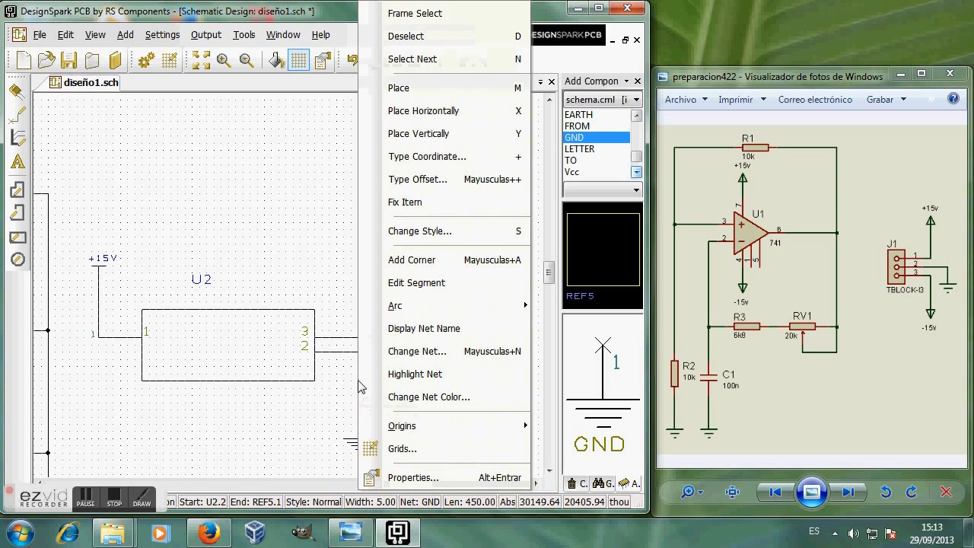
{"action": "left_click", "coordinate": [424, 328]}
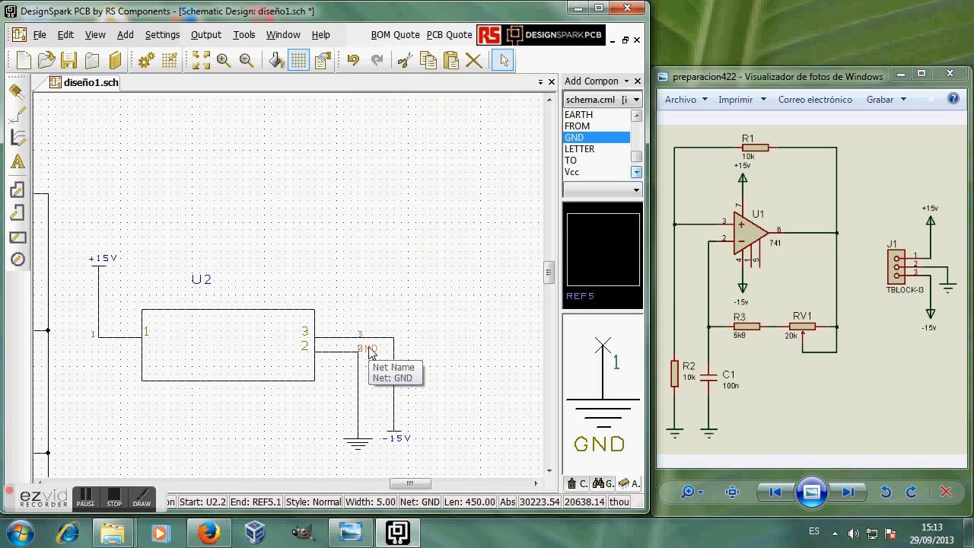
Step: Confirm that wire is on the GND net with Ground class and fit the schematic in view
{"action": "right_click", "coordinate": [361, 386]}
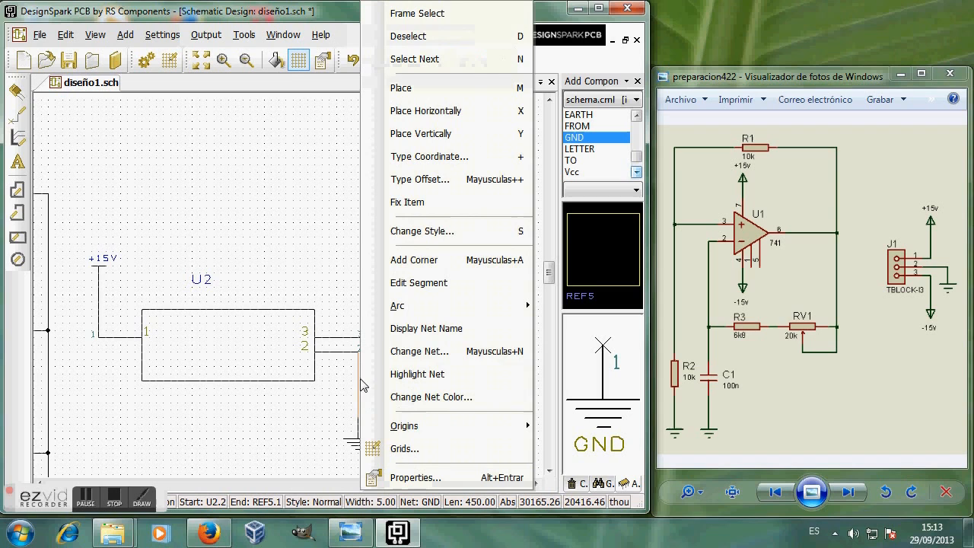
{"action": "left_click", "coordinate": [405, 353]}
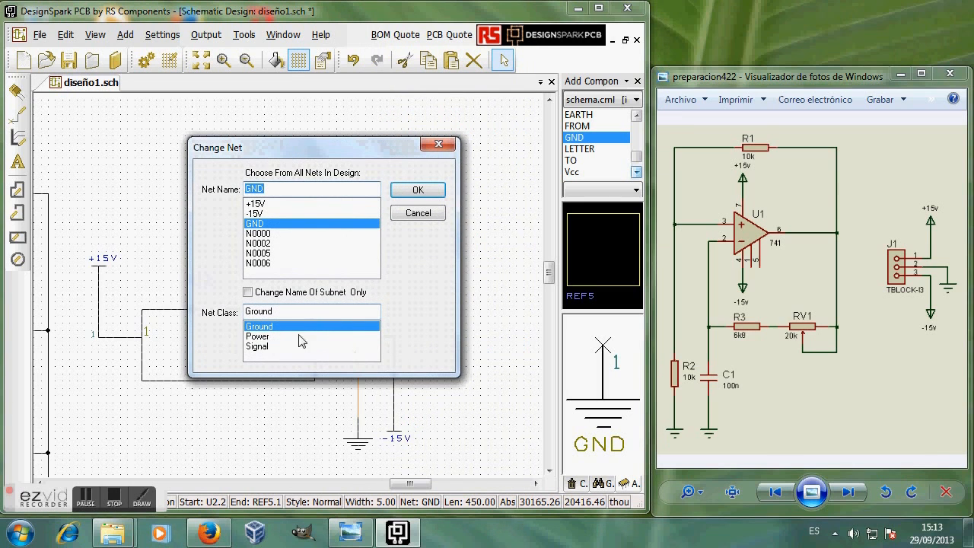
{"action": "left_click", "coordinate": [433, 192]}
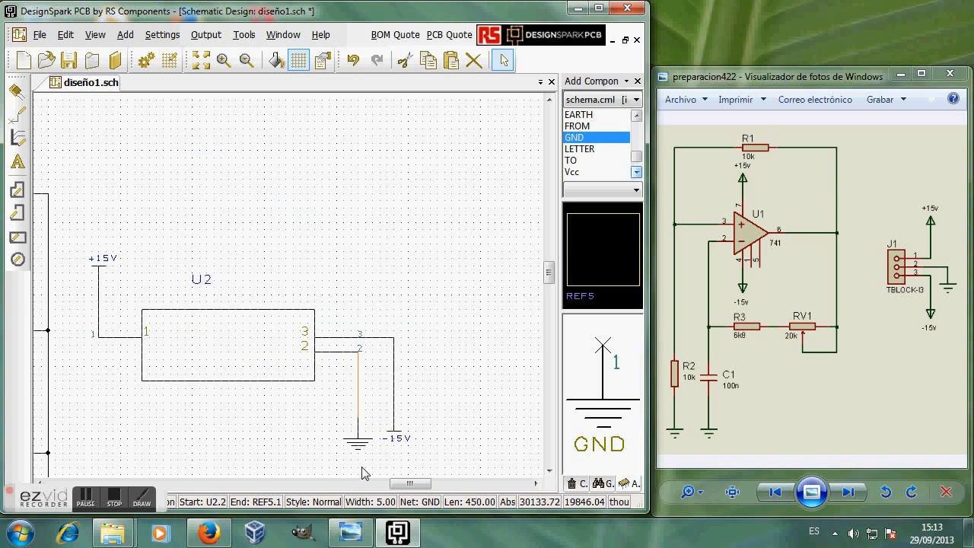
{"action": "left_click_drag", "start_coordinate": [412, 485], "coordinate": [384, 491]}
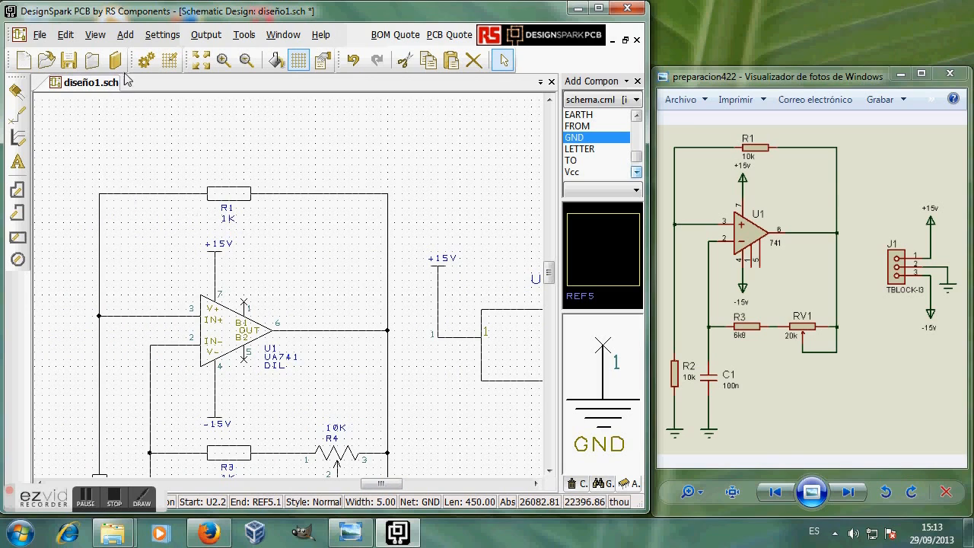
{"action": "left_click", "coordinate": [200, 60]}
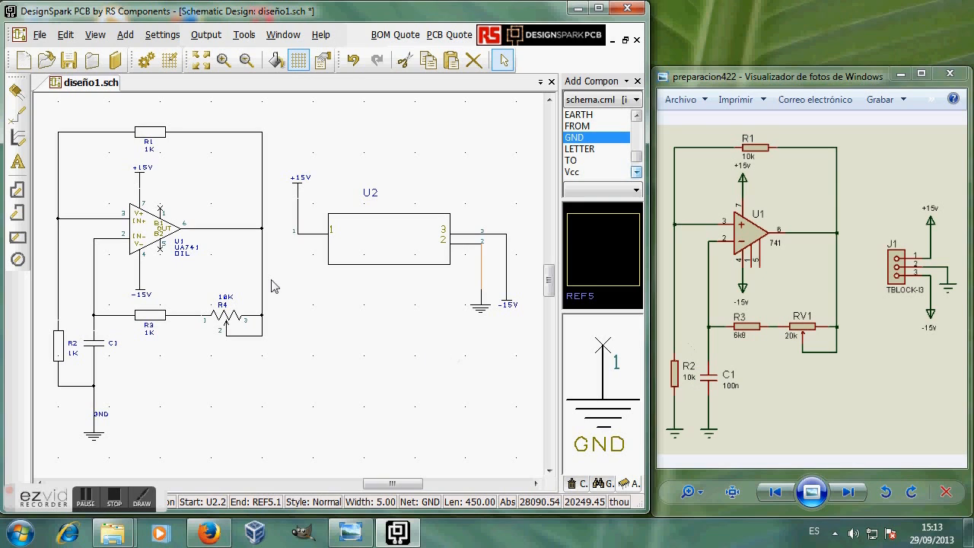
Step: Edit resistor R1's Value attribute from 1K to 10K through its Values dialog
{"action": "right_click", "coordinate": [150, 138]}
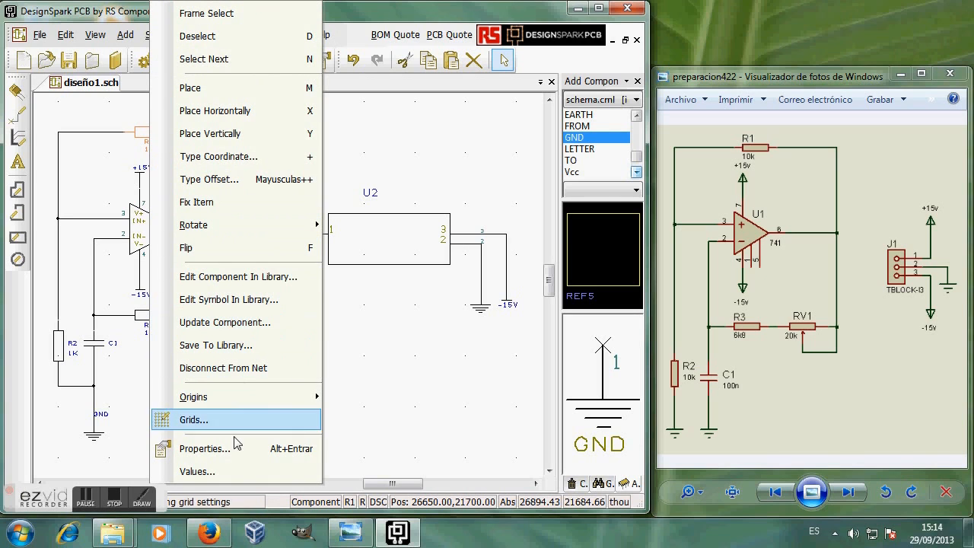
{"action": "left_click", "coordinate": [219, 472]}
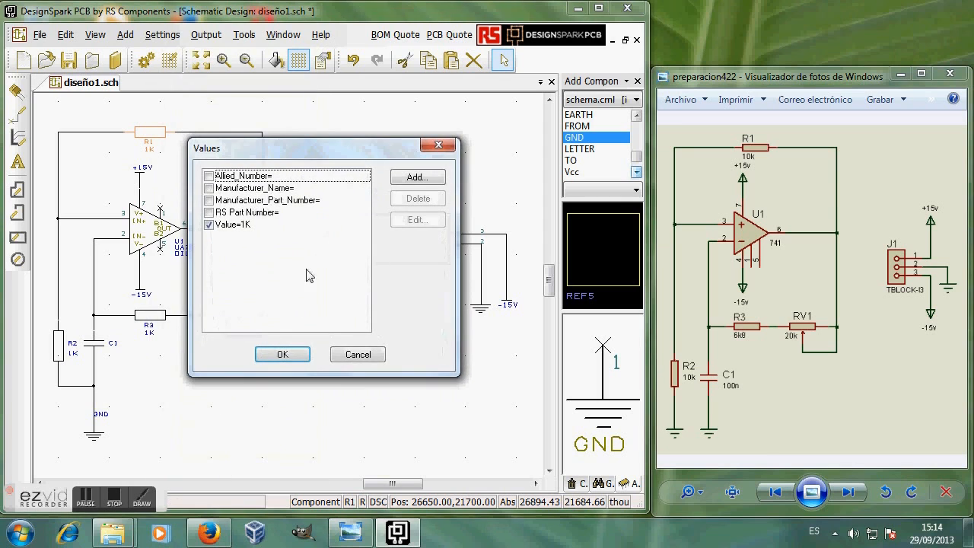
{"action": "left_click", "coordinate": [238, 225]}
{"action": "double_click", "coordinate": [238, 226]}
{"action": "left_click_drag", "start_coordinate": [301, 213], "coordinate": [405, 166]}
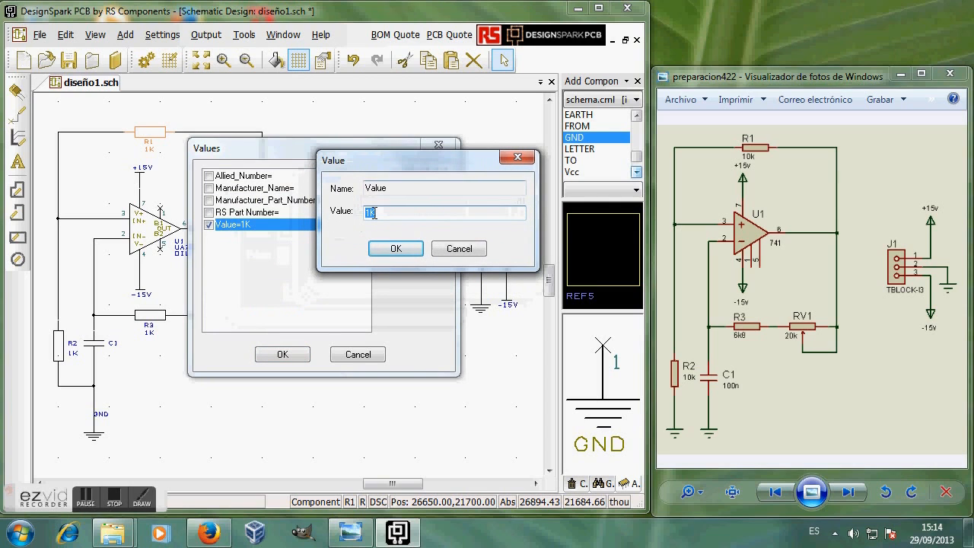
{"action": "left_click", "coordinate": [391, 249]}
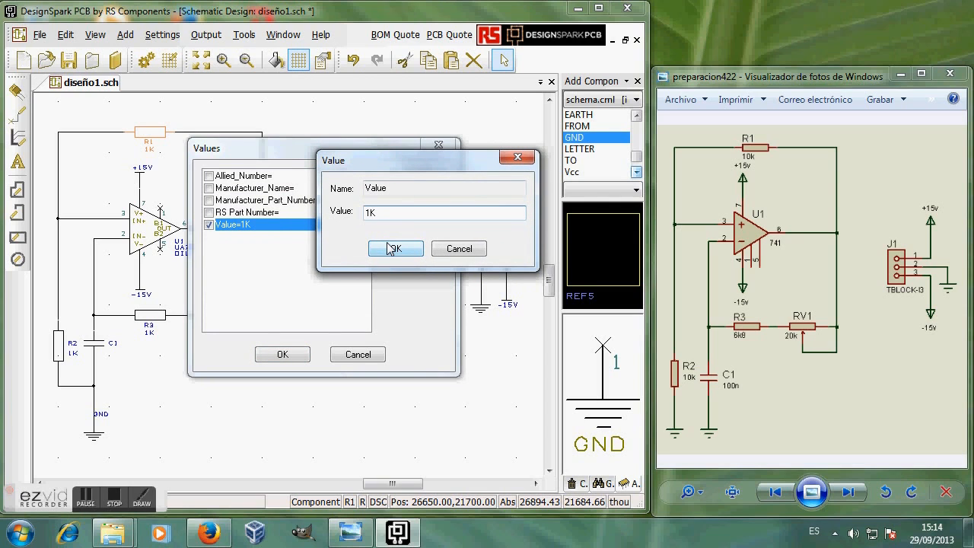
{"action": "type", "text": "0"}
{"action": "left_click", "coordinate": [394, 250]}
{"action": "left_click", "coordinate": [289, 351]}
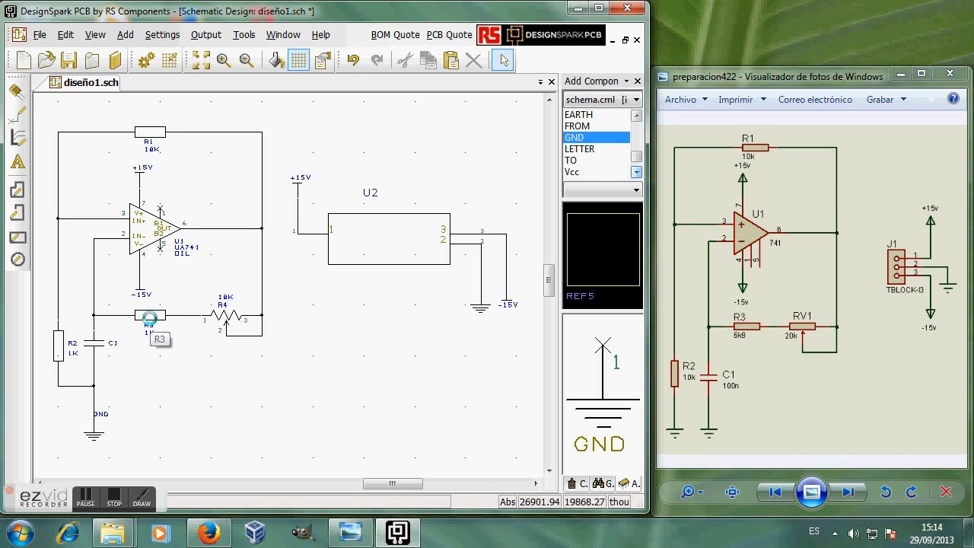
Step: Change R3's Value attribute from 1K to 6.8K in its Properties and apply
{"action": "double_click", "coordinate": [149, 322]}
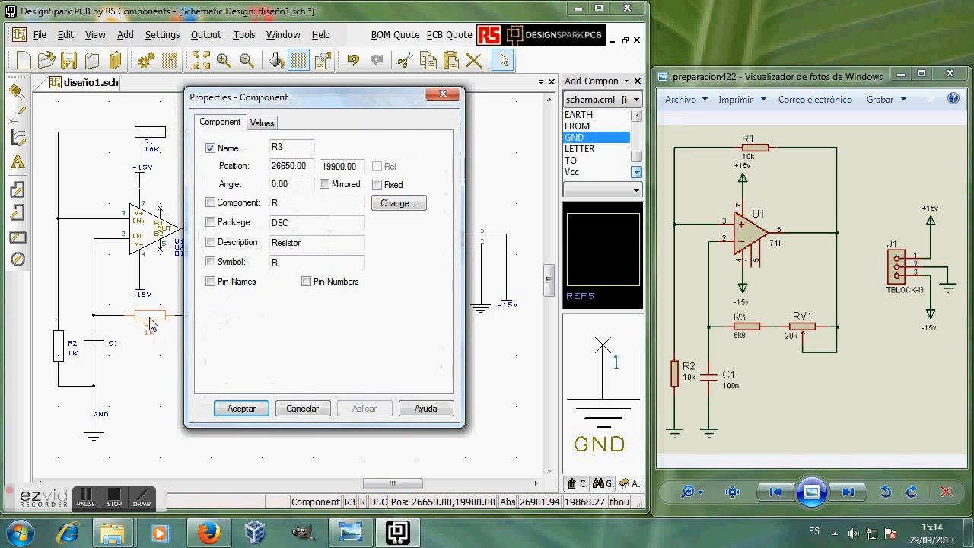
{"action": "left_click", "coordinate": [264, 124]}
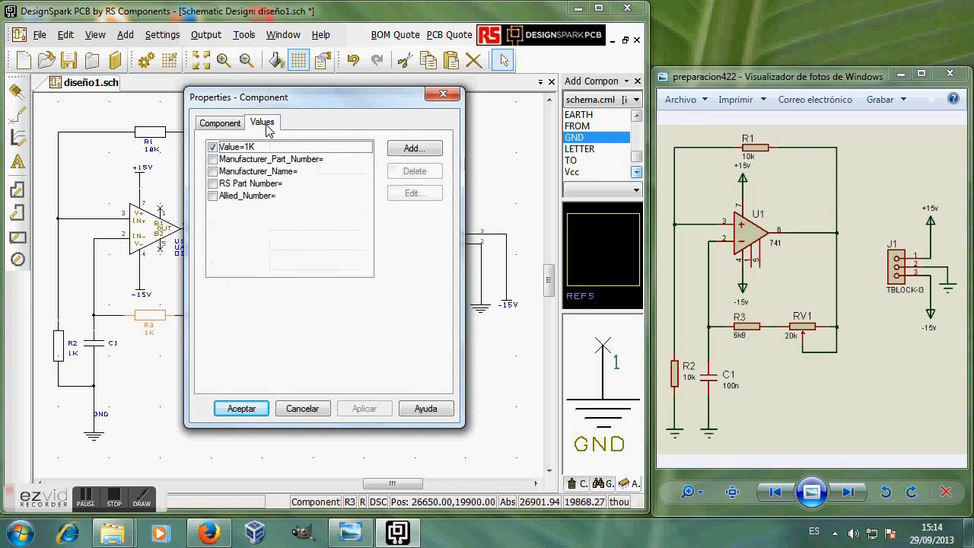
{"action": "double_click", "coordinate": [225, 146]}
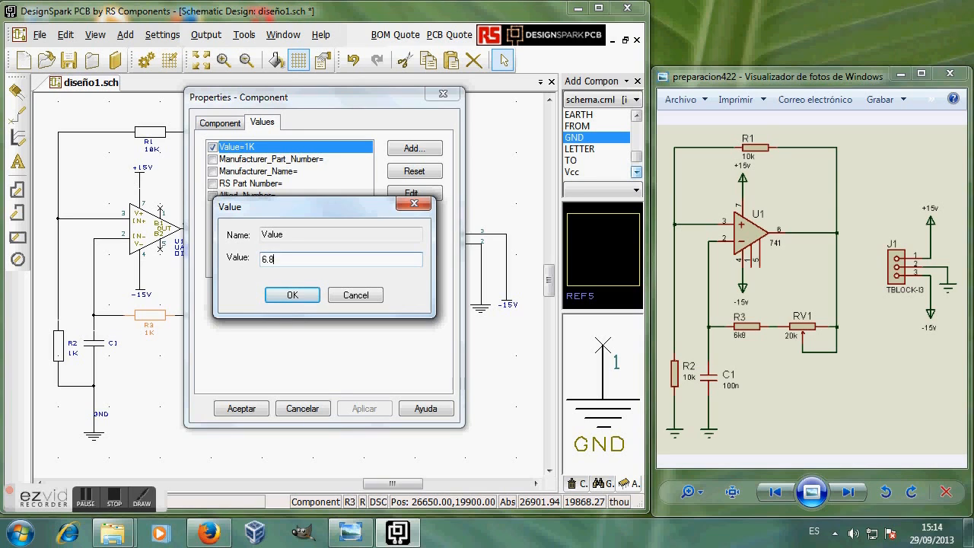
{"action": "left_click", "coordinate": [292, 296]}
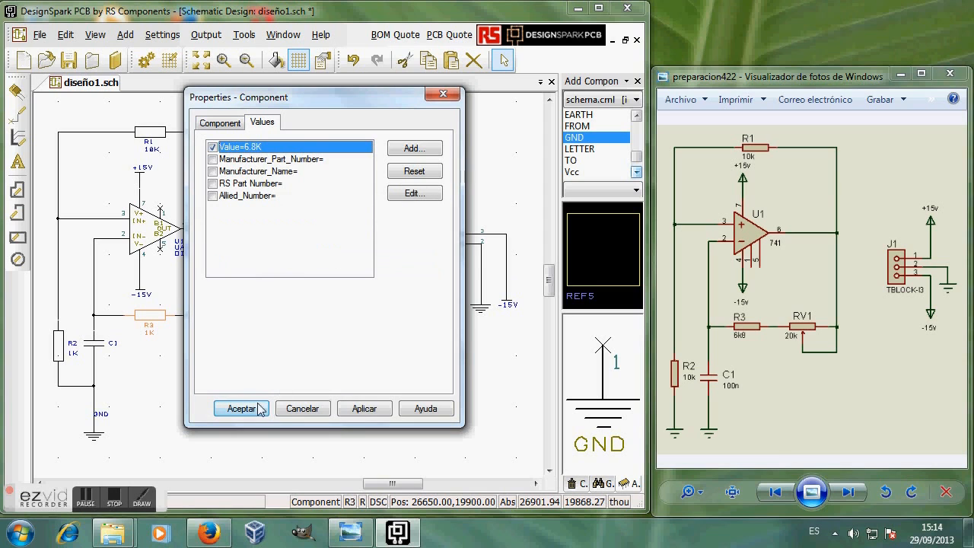
{"action": "left_click", "coordinate": [369, 408]}
{"action": "left_click", "coordinate": [240, 408]}
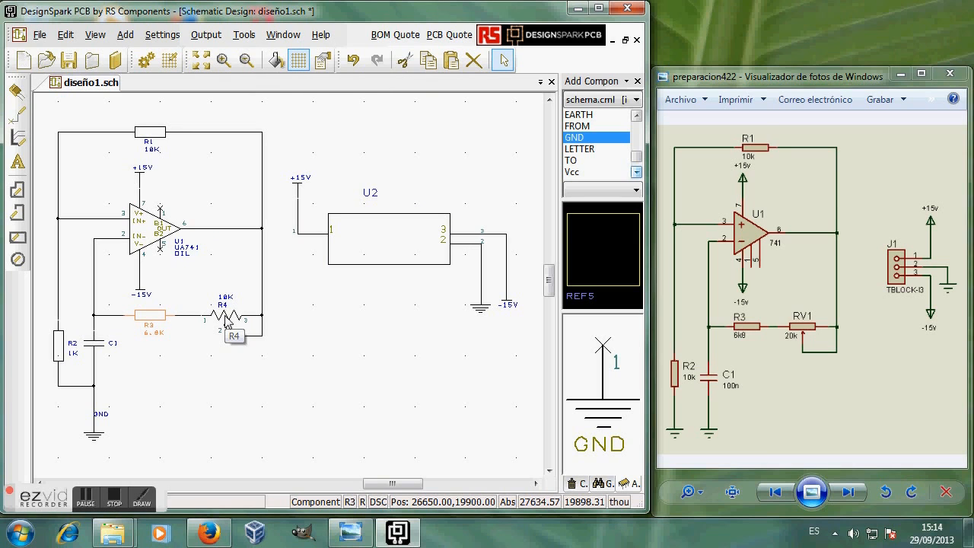
Step: Change potentiometer R4's Value attribute from 10K to 20K, then deselect it
{"action": "double_click", "coordinate": [226, 305]}
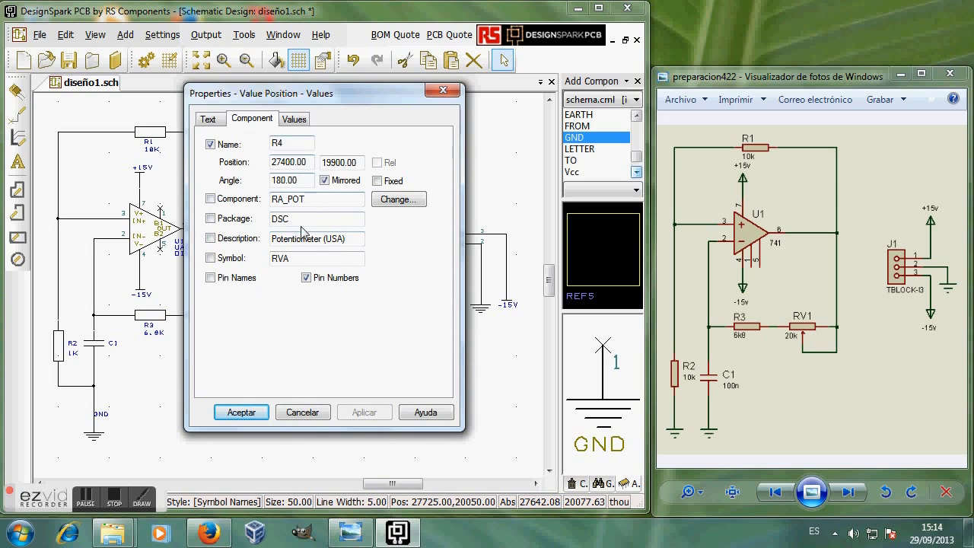
{"action": "left_click", "coordinate": [293, 118]}
{"action": "double_click", "coordinate": [252, 145]}
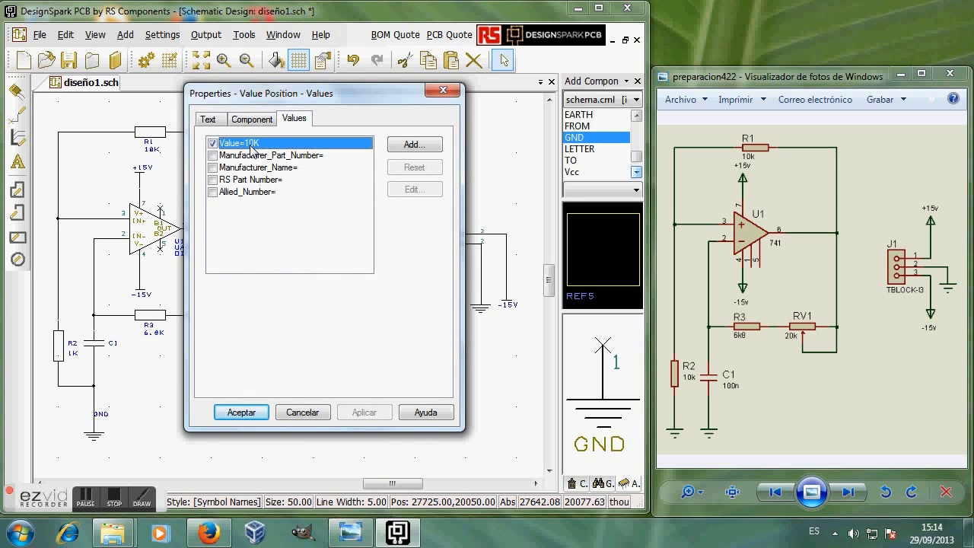
{"action": "left_click", "coordinate": [266, 259]}
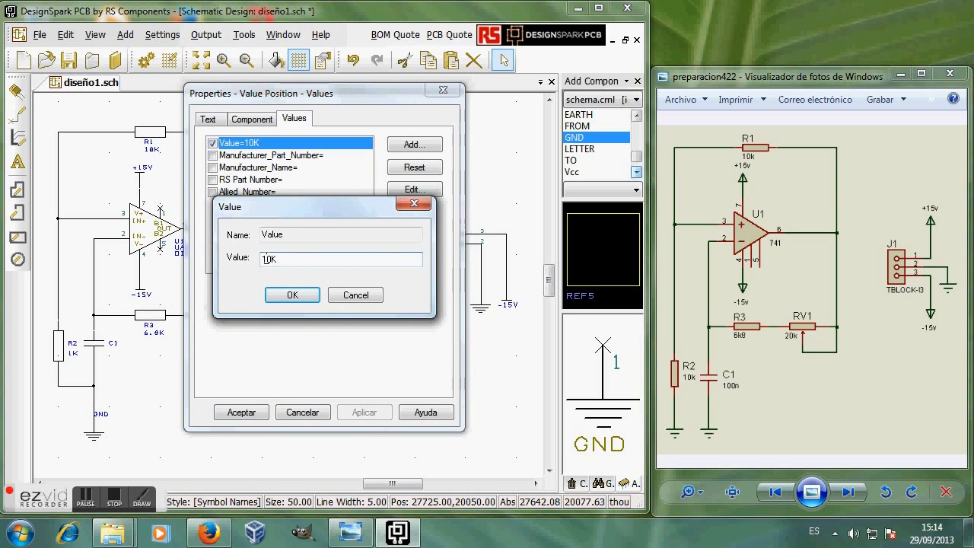
{"action": "left_click", "coordinate": [288, 294]}
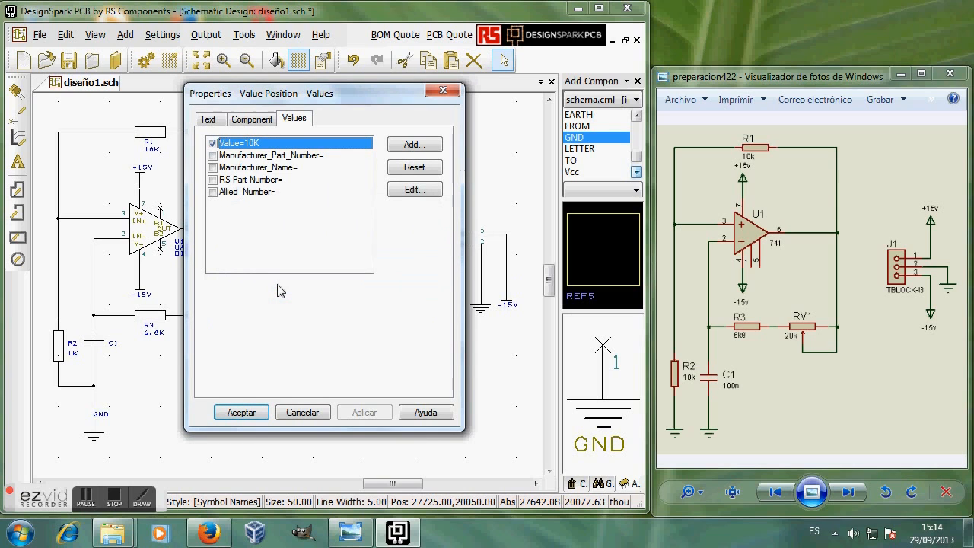
{"action": "double_click", "coordinate": [255, 144]}
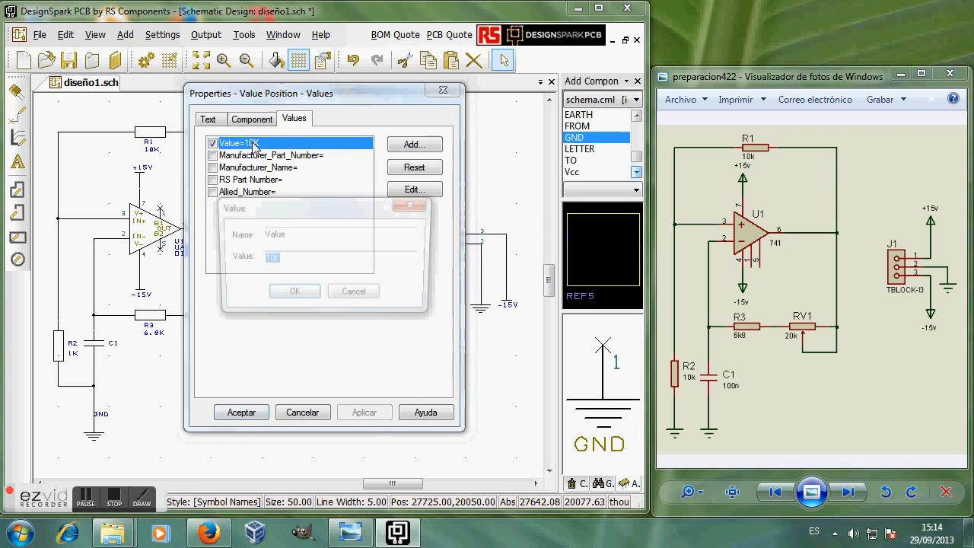
{"action": "left_click", "coordinate": [265, 257]}
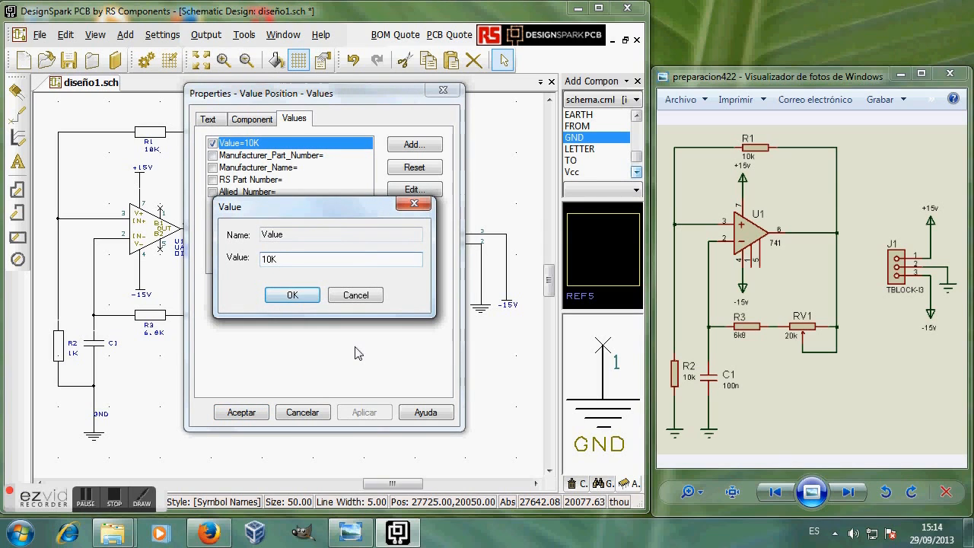
{"action": "type", "text": "2"}
{"action": "left_click", "coordinate": [293, 295]}
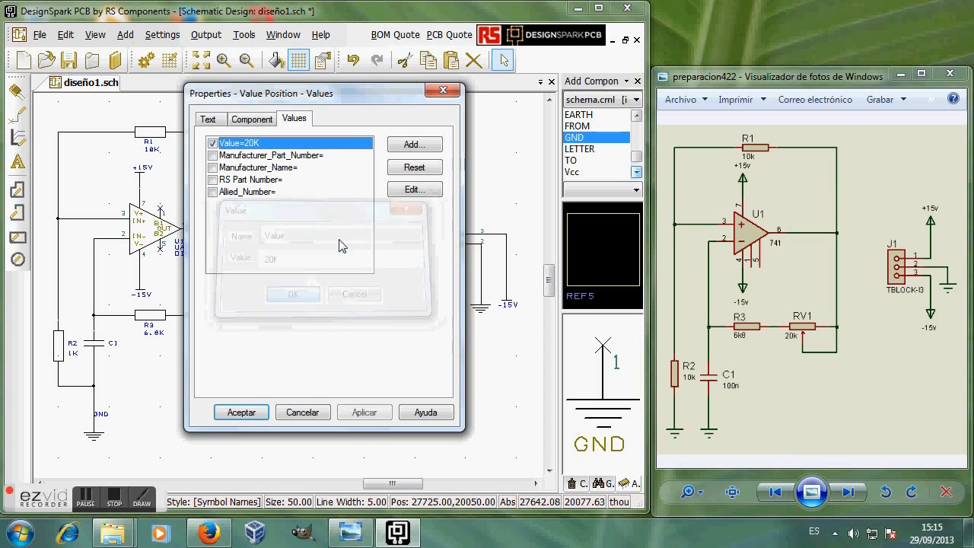
{"action": "left_click", "coordinate": [238, 412]}
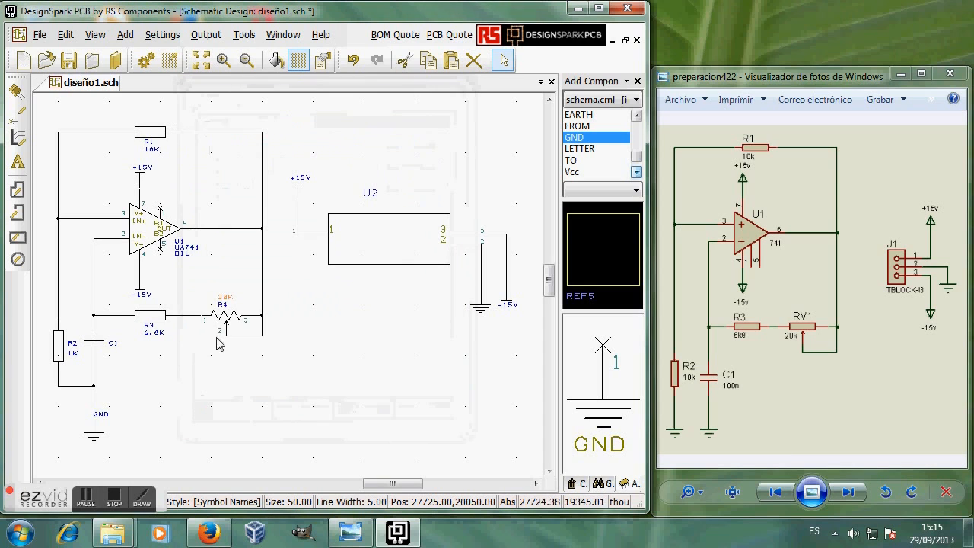
{"action": "left_click", "coordinate": [221, 367]}
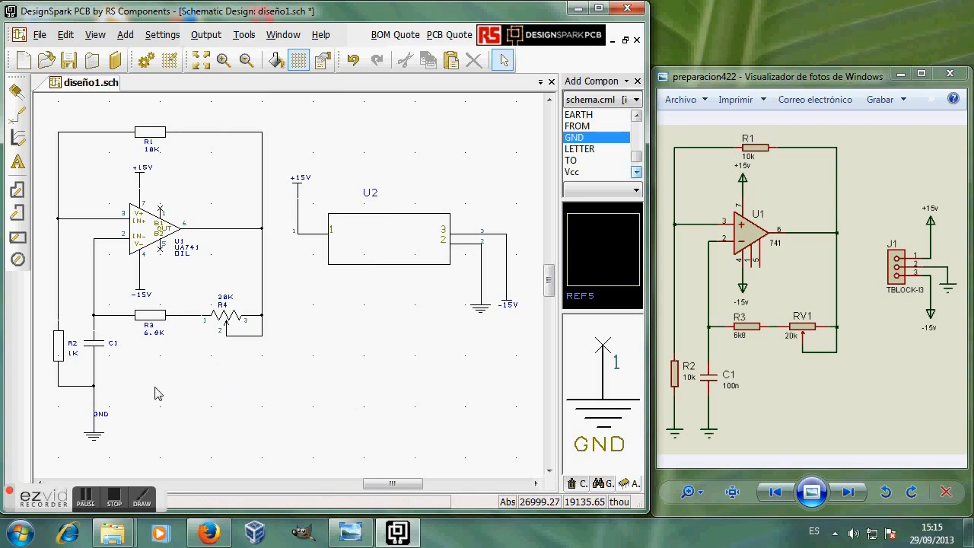
Step: Change resistor R2's Value attribute from 1K to 10K in its Properties
{"action": "double_click", "coordinate": [59, 351]}
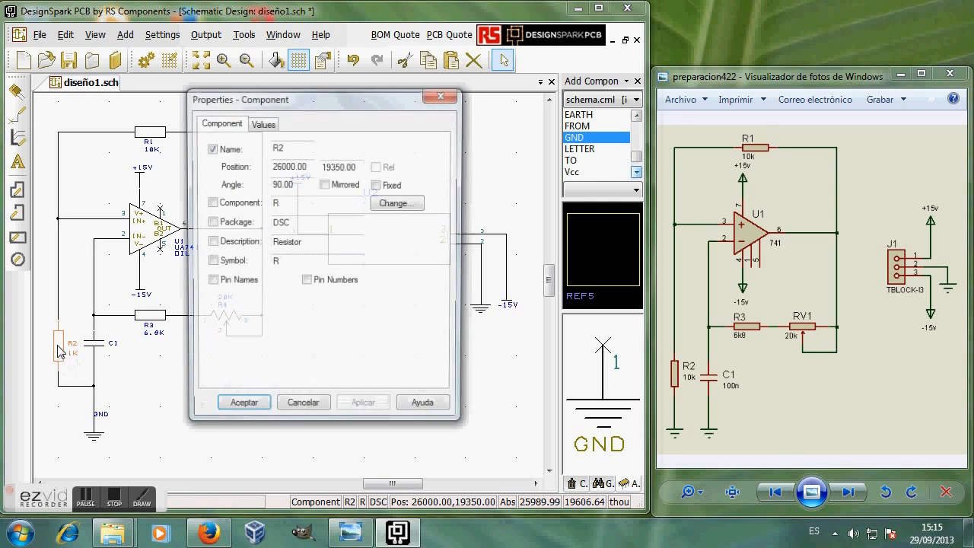
{"action": "left_click", "coordinate": [262, 123]}
{"action": "double_click", "coordinate": [244, 149]}
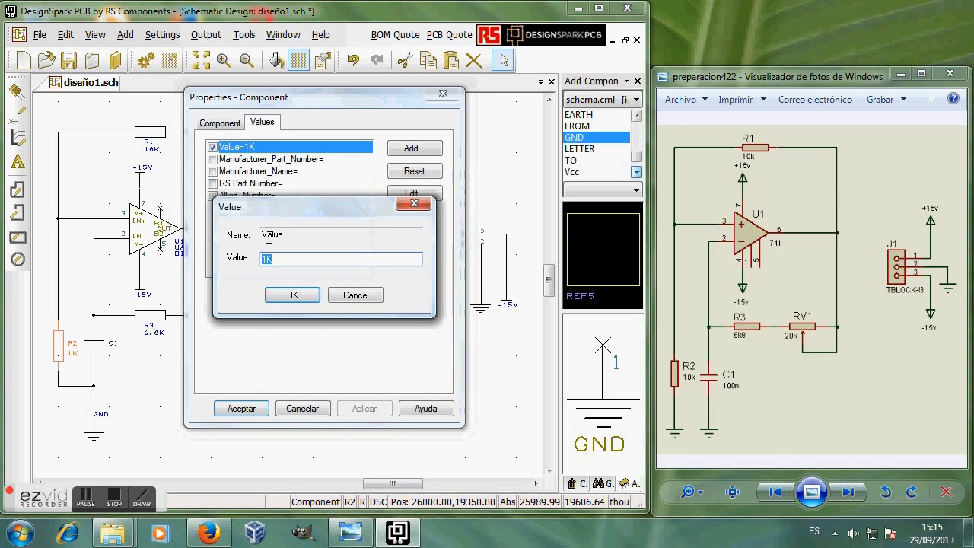
{"action": "type", "text": "0"}
{"action": "left_click", "coordinate": [294, 296]}
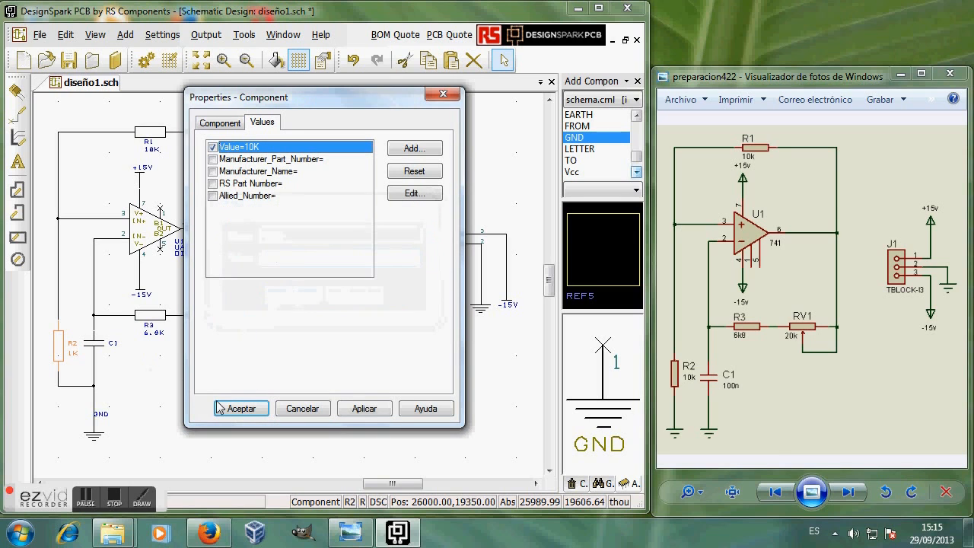
{"action": "left_click", "coordinate": [357, 408]}
{"action": "left_click", "coordinate": [240, 409]}
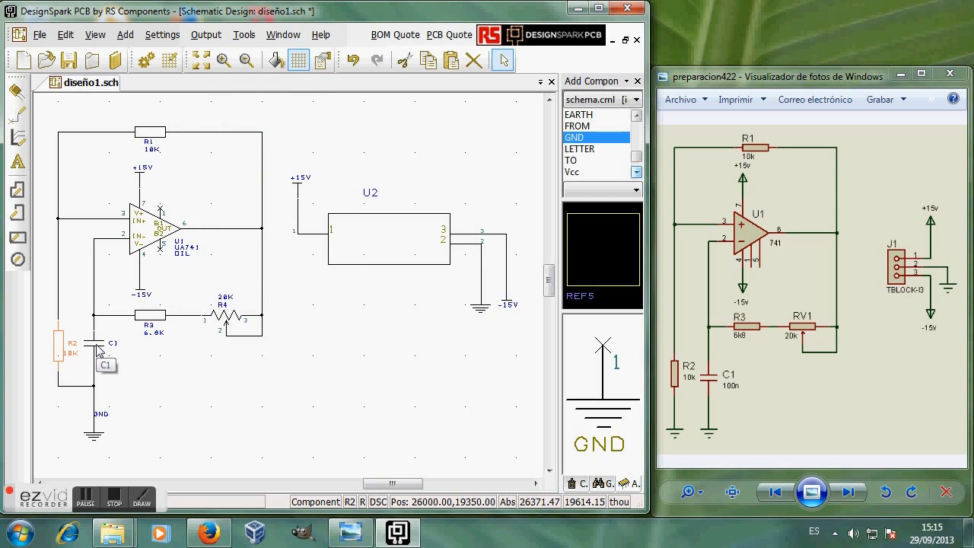
Step: Tidy the GND text label beside the ground symbol at the bottom
{"action": "left_click", "coordinate": [98, 418]}
{"action": "left_click", "coordinate": [104, 420]}
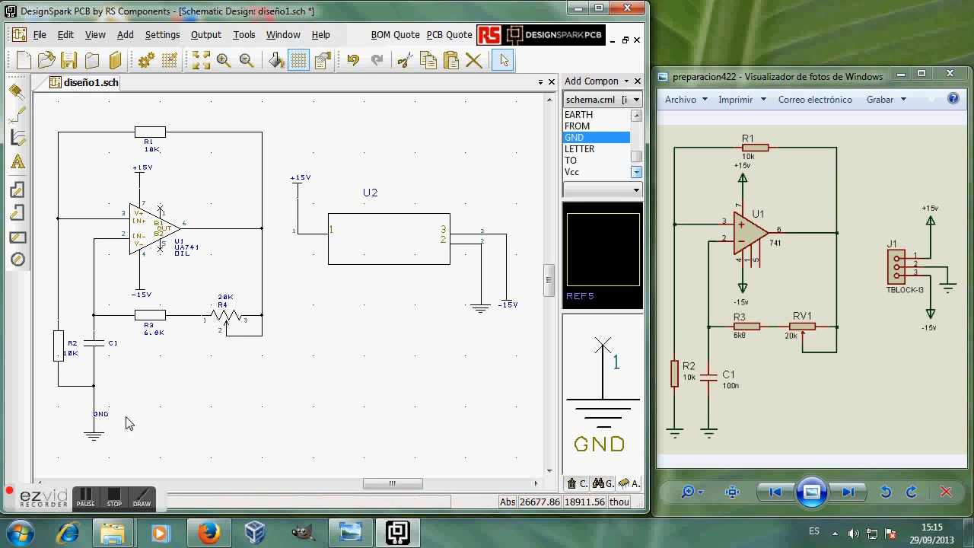
{"action": "left_click", "coordinate": [104, 420]}
{"action": "left_click", "coordinate": [105, 420]}
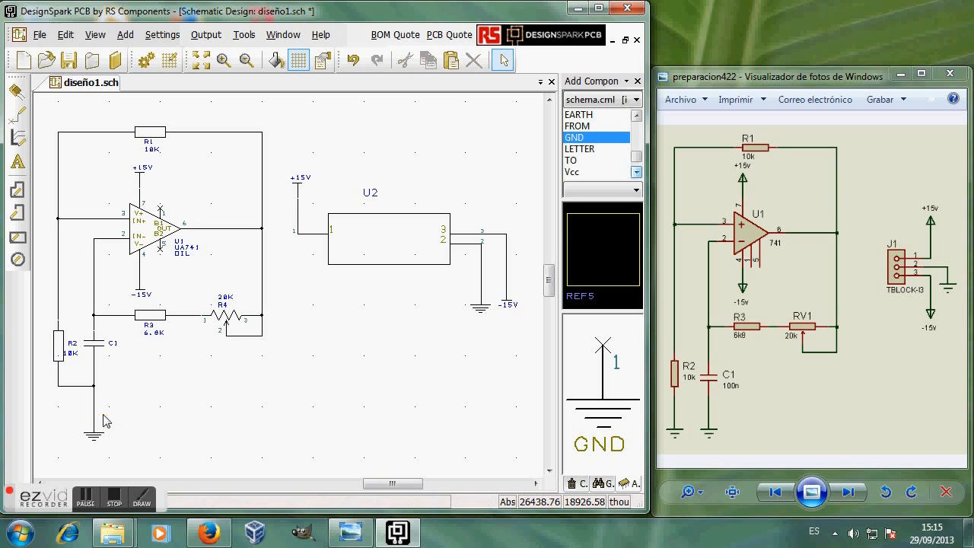
Step: Make capacitor C1's 100nF Value attribute visible on the schematic
{"action": "right_click", "coordinate": [100, 351]}
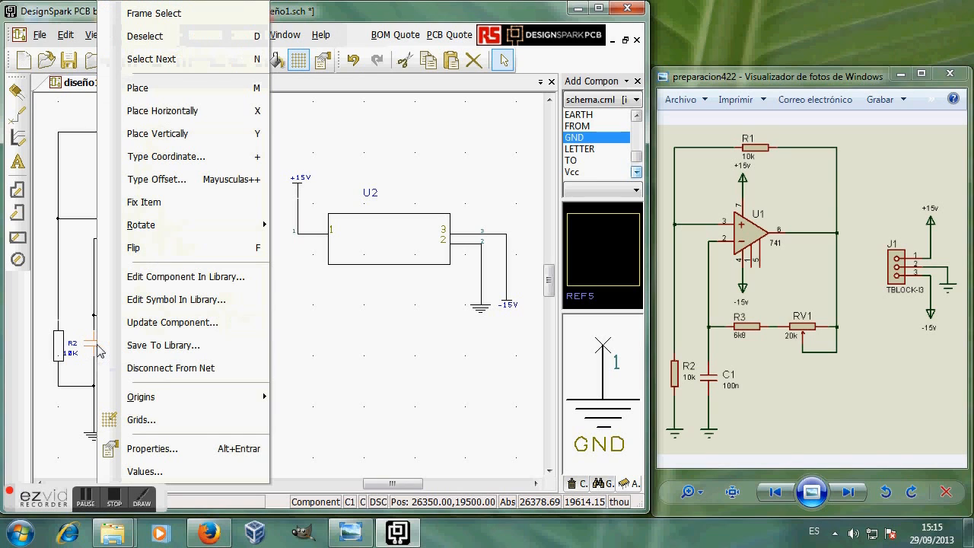
{"action": "left_click", "coordinate": [145, 472]}
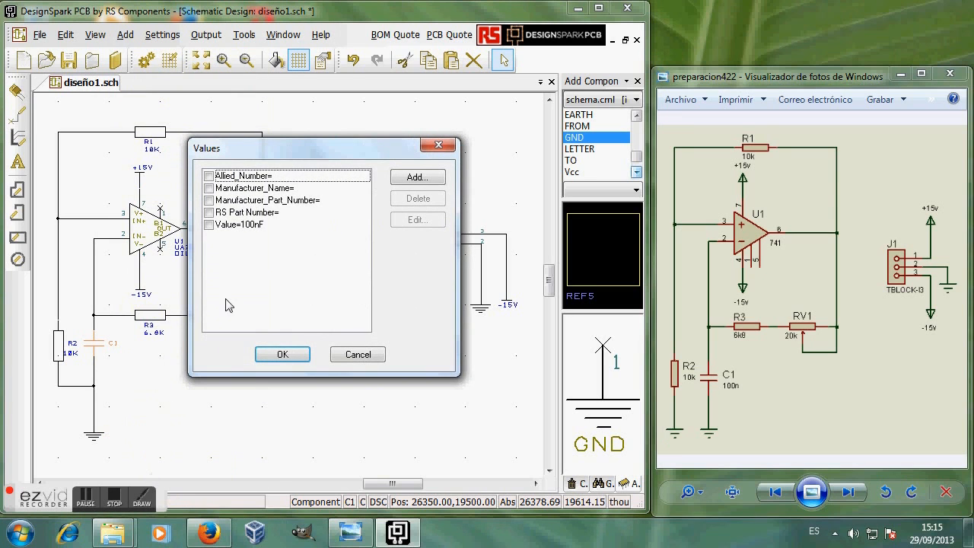
{"action": "left_click", "coordinate": [209, 224]}
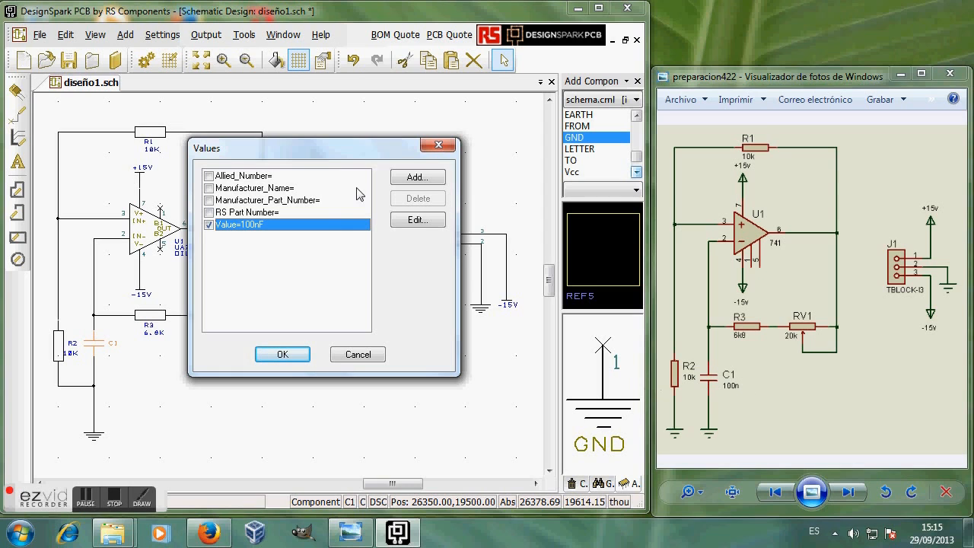
{"action": "left_click", "coordinate": [288, 354]}
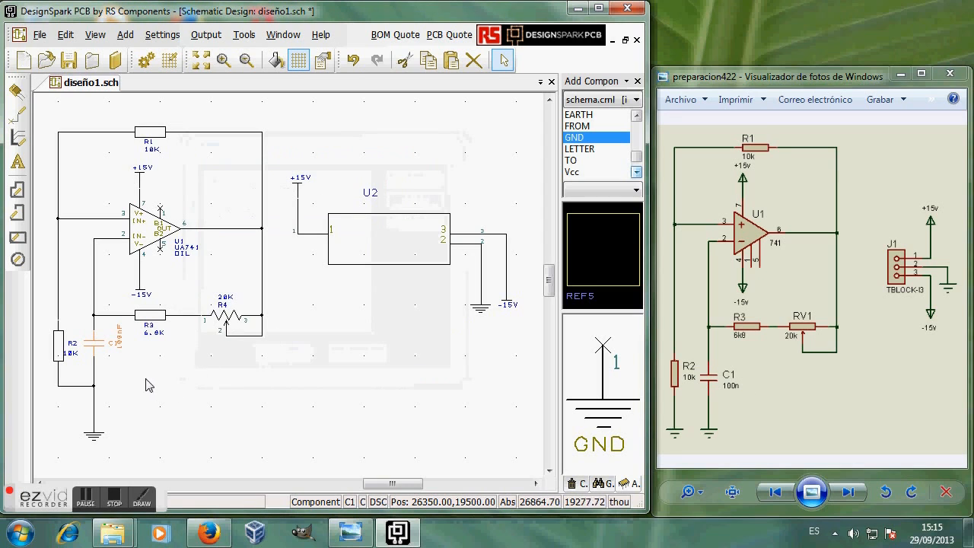
{"action": "left_click", "coordinate": [127, 359]}
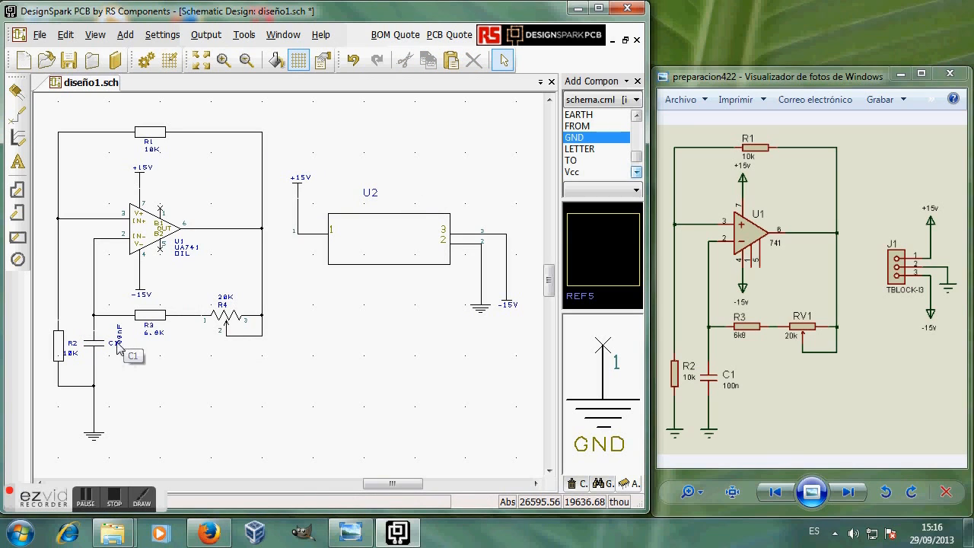
Step: Move the 100nF label to sit just below the C1 name
{"action": "left_click", "coordinate": [121, 342]}
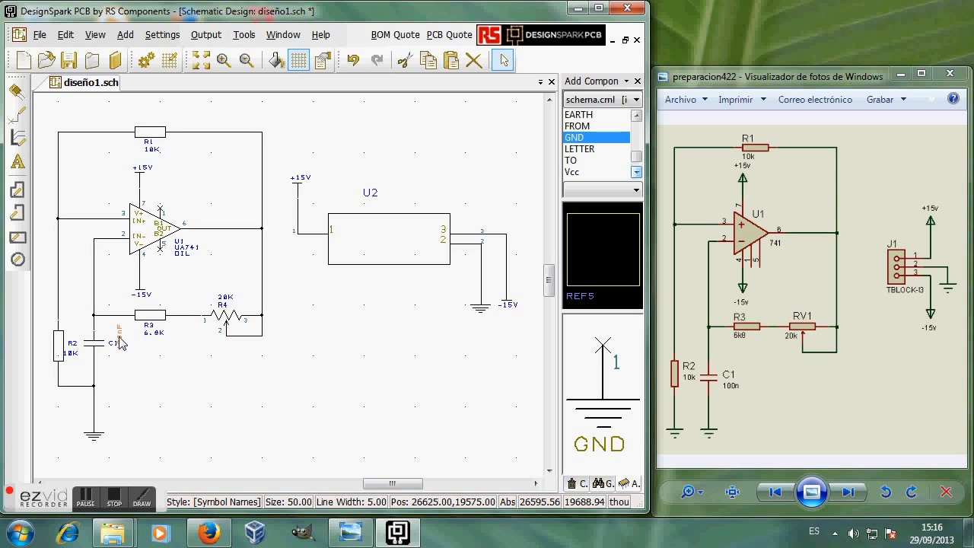
{"action": "mouse_move", "coordinate": [121, 342]}
{"action": "left_mouse_down"}
{"action": "mouse_move", "coordinate": [115, 359]}
{"action": "mouse_move", "coordinate": [124, 361]}
{"action": "left_mouse_up"}
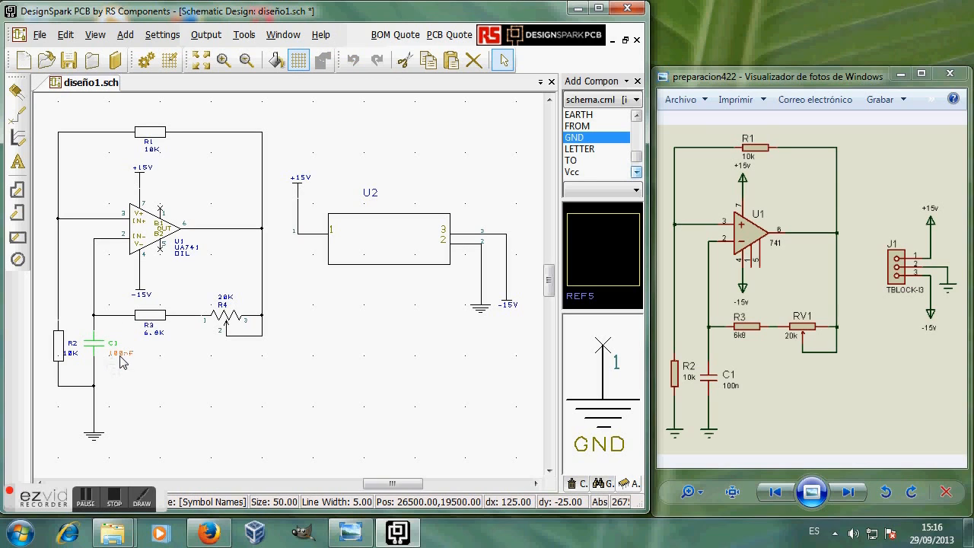
{"action": "left_click", "coordinate": [183, 394]}
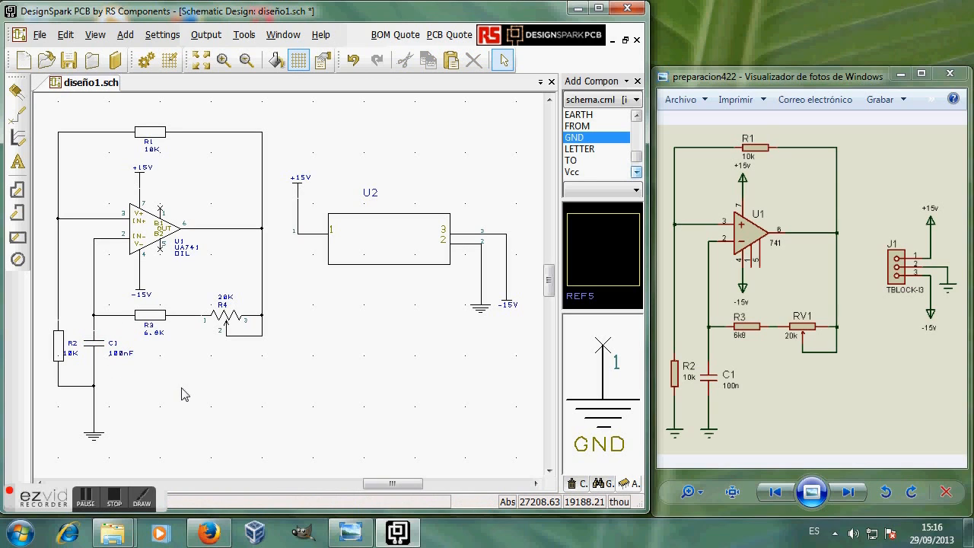